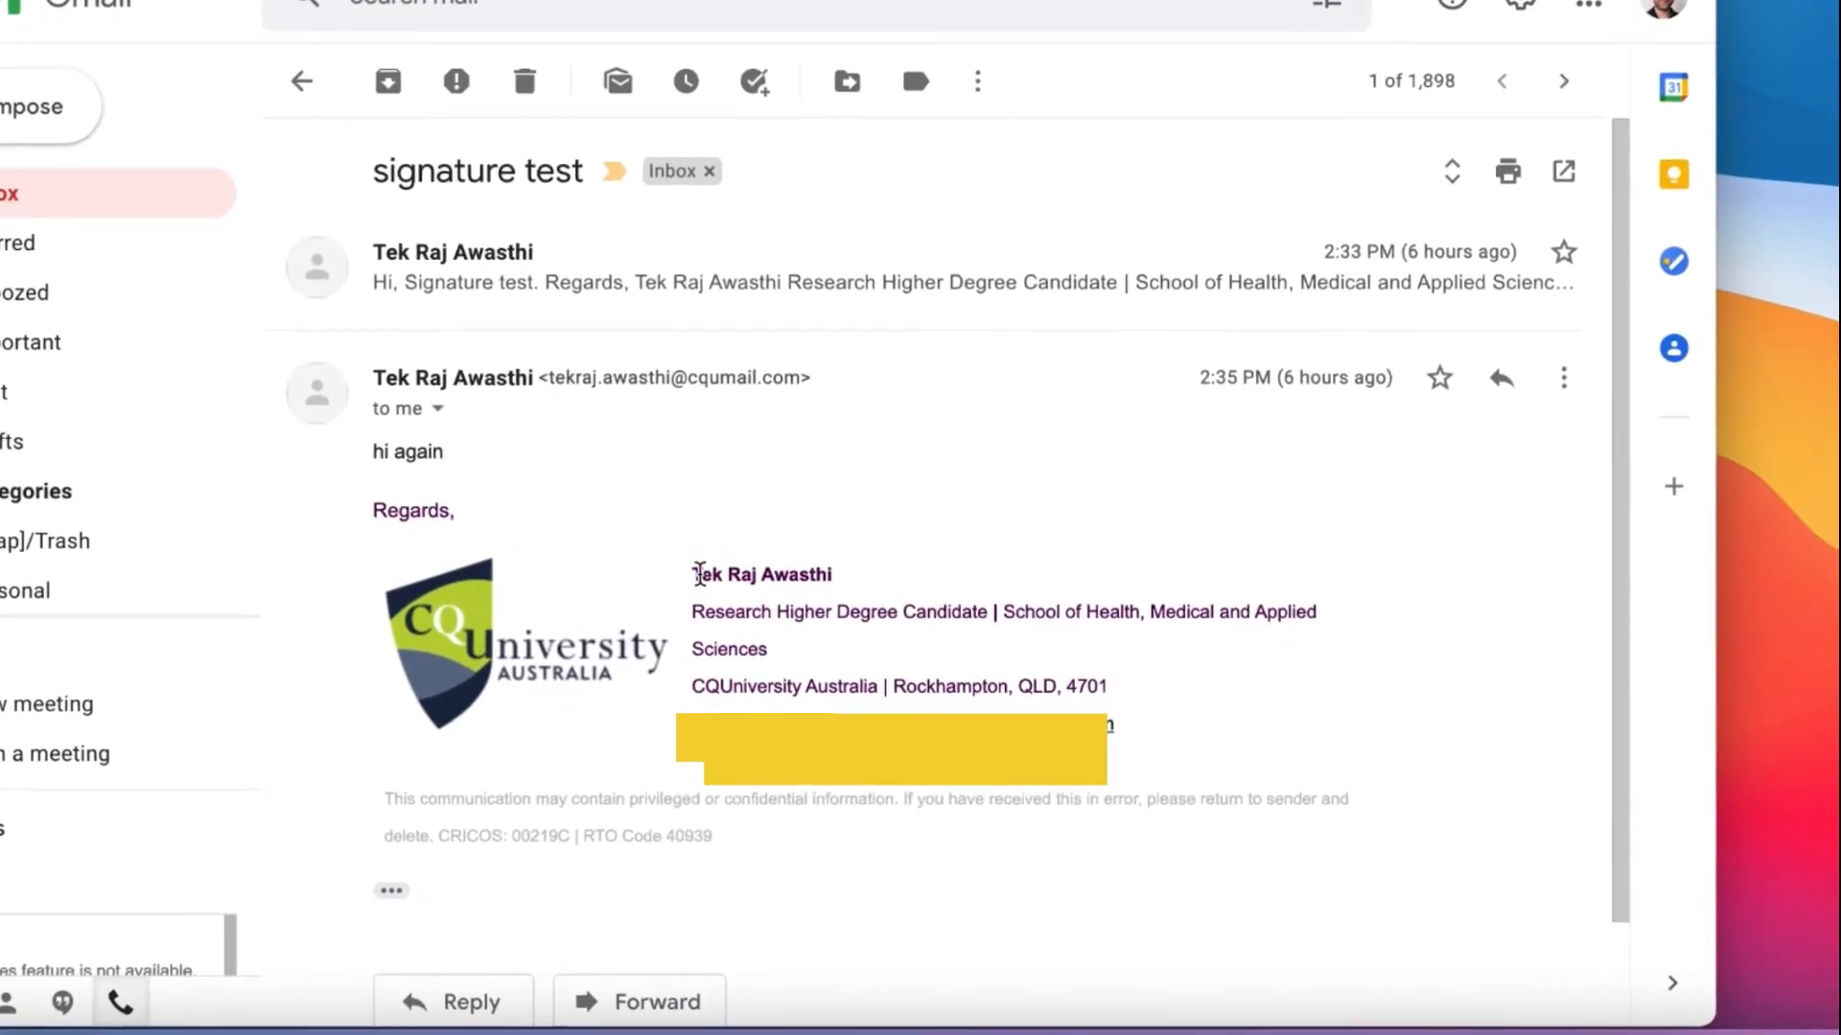
Highlight the example signature's name and title lines, then close the test email tab.
left_click_drag(698, 573, 832, 575)
mouse_move(688, 610)
left_mouse_down()
mouse_move(1102, 636)
mouse_move(1107, 705)
mouse_move(1147, 731)
left_mouse_up()
left_click(1148, 731)
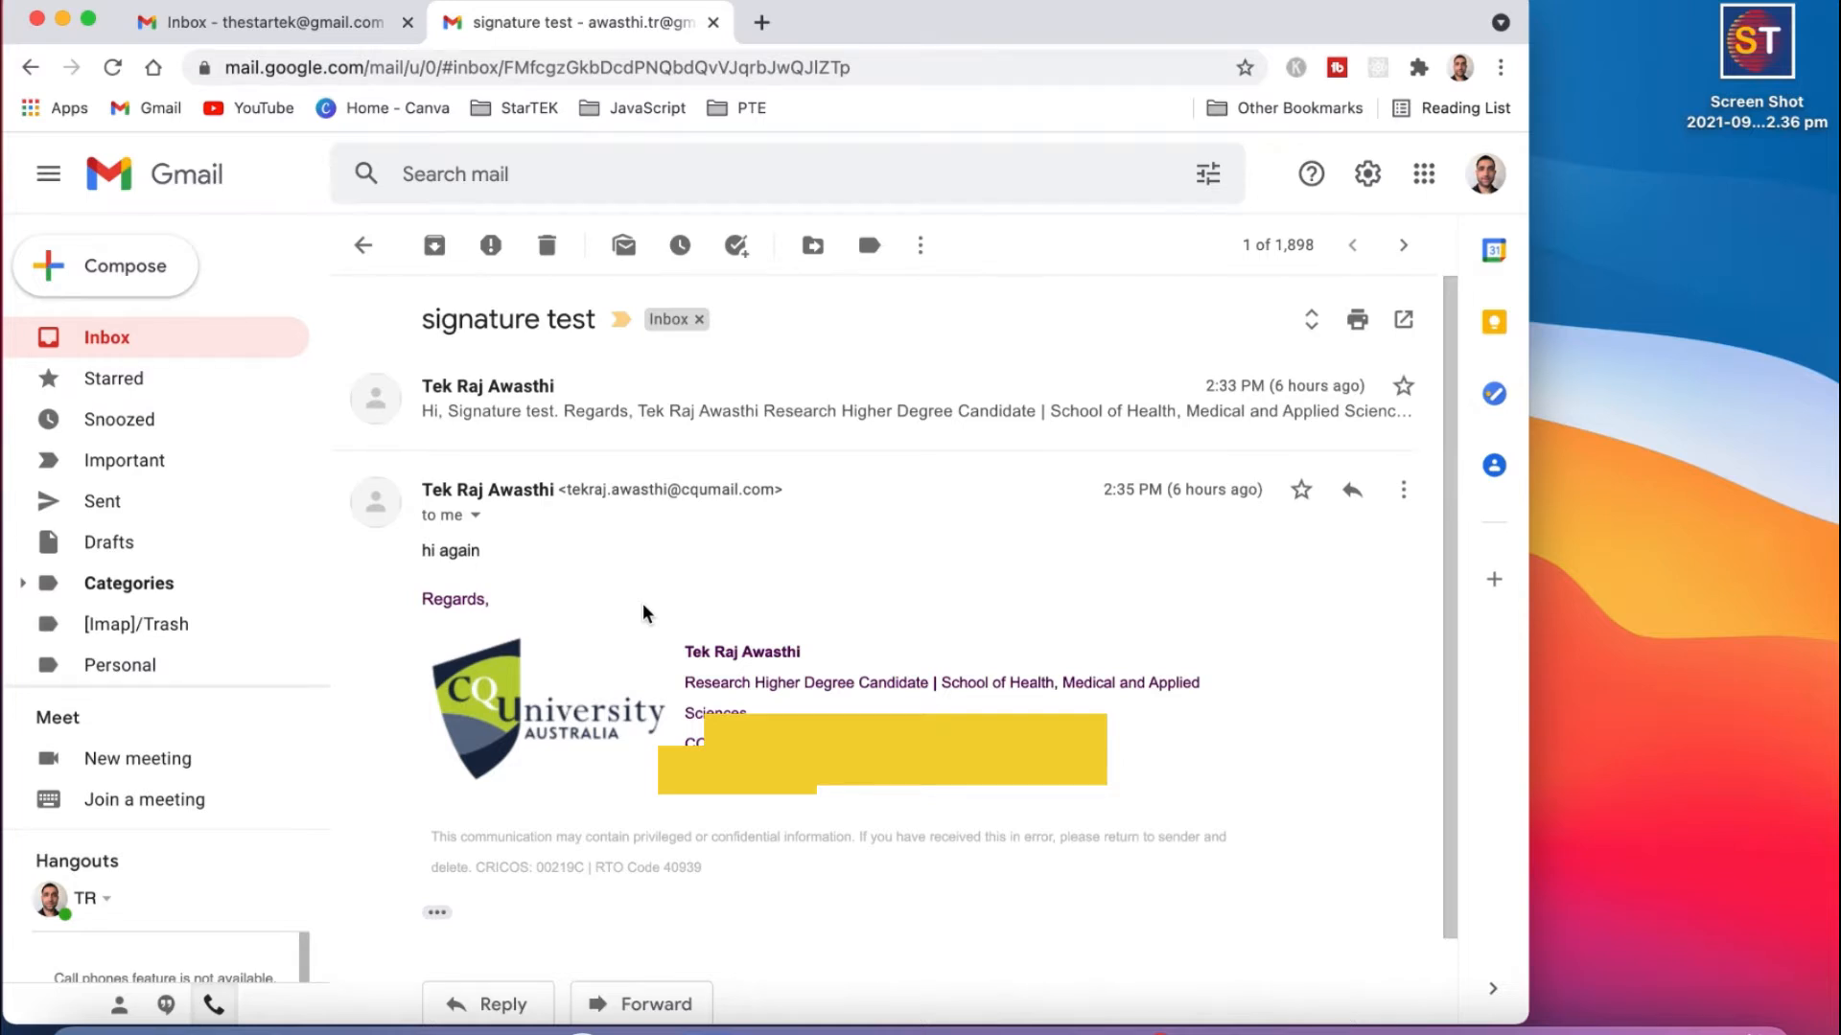
key("super+w")
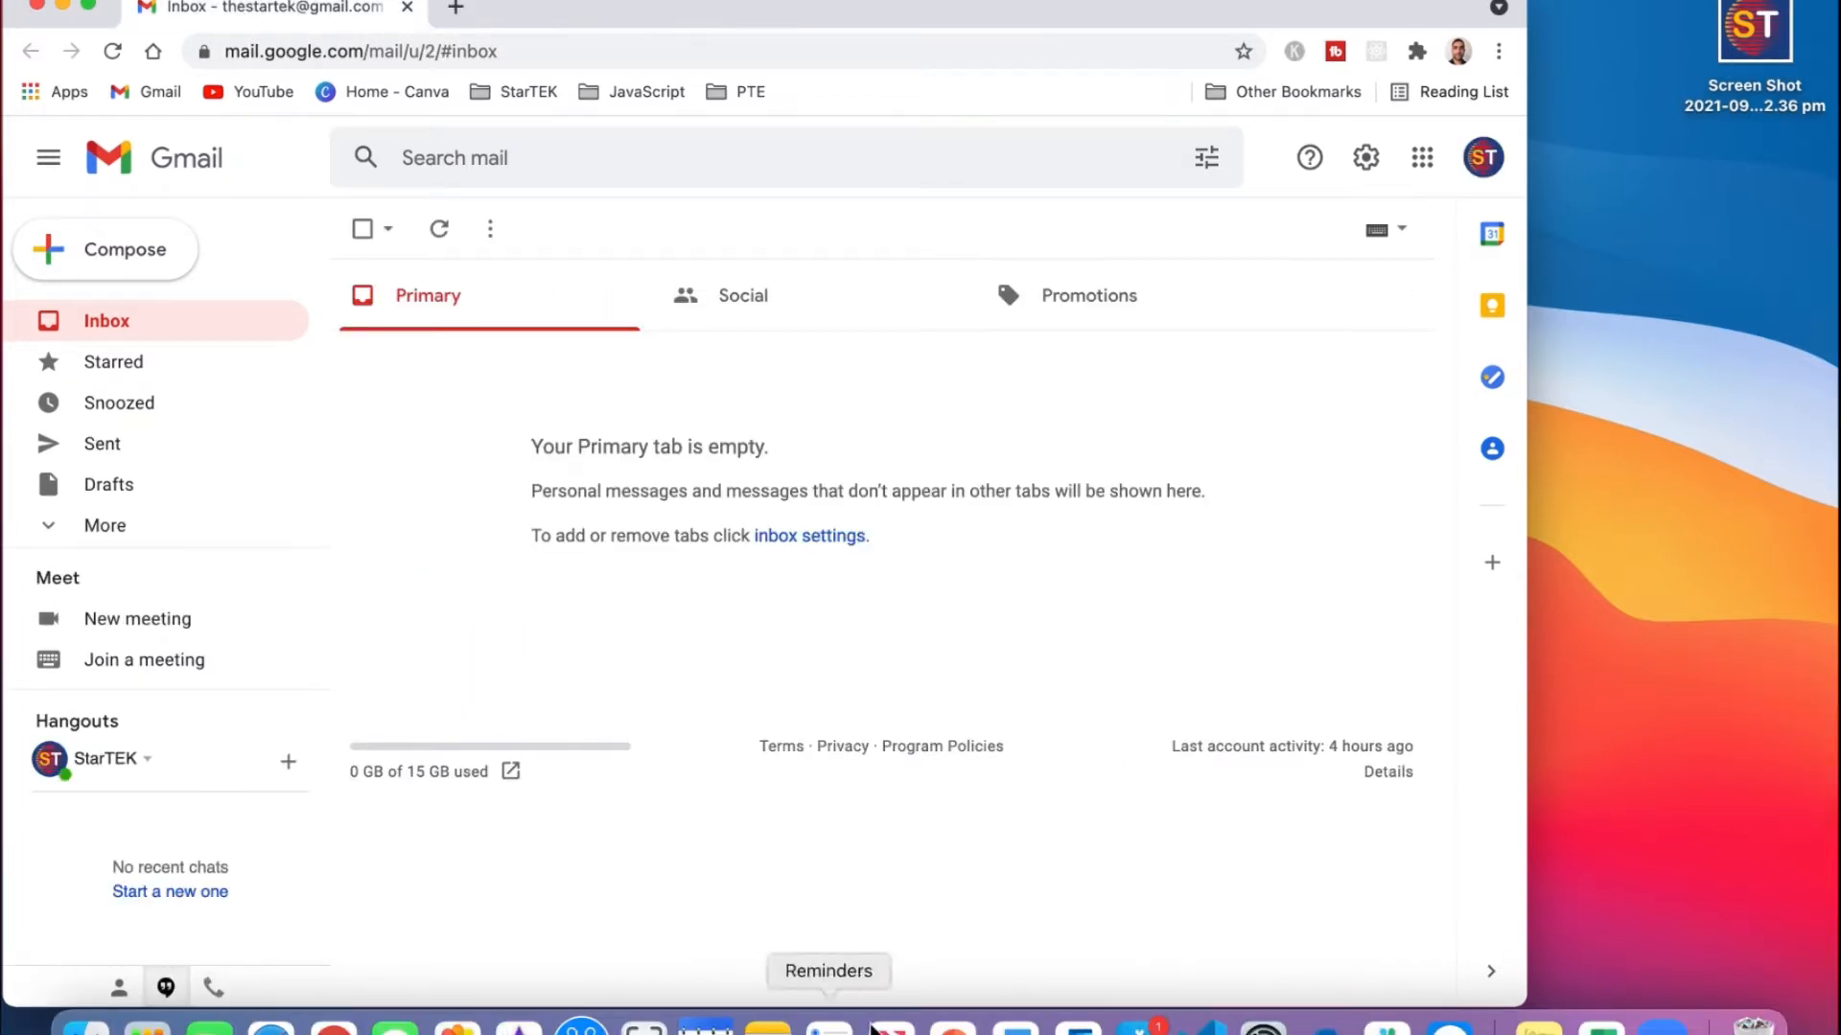
Launch Word, create a blank document with a 2x2 table, and widen Word to full screen.
left_click(1014, 1024)
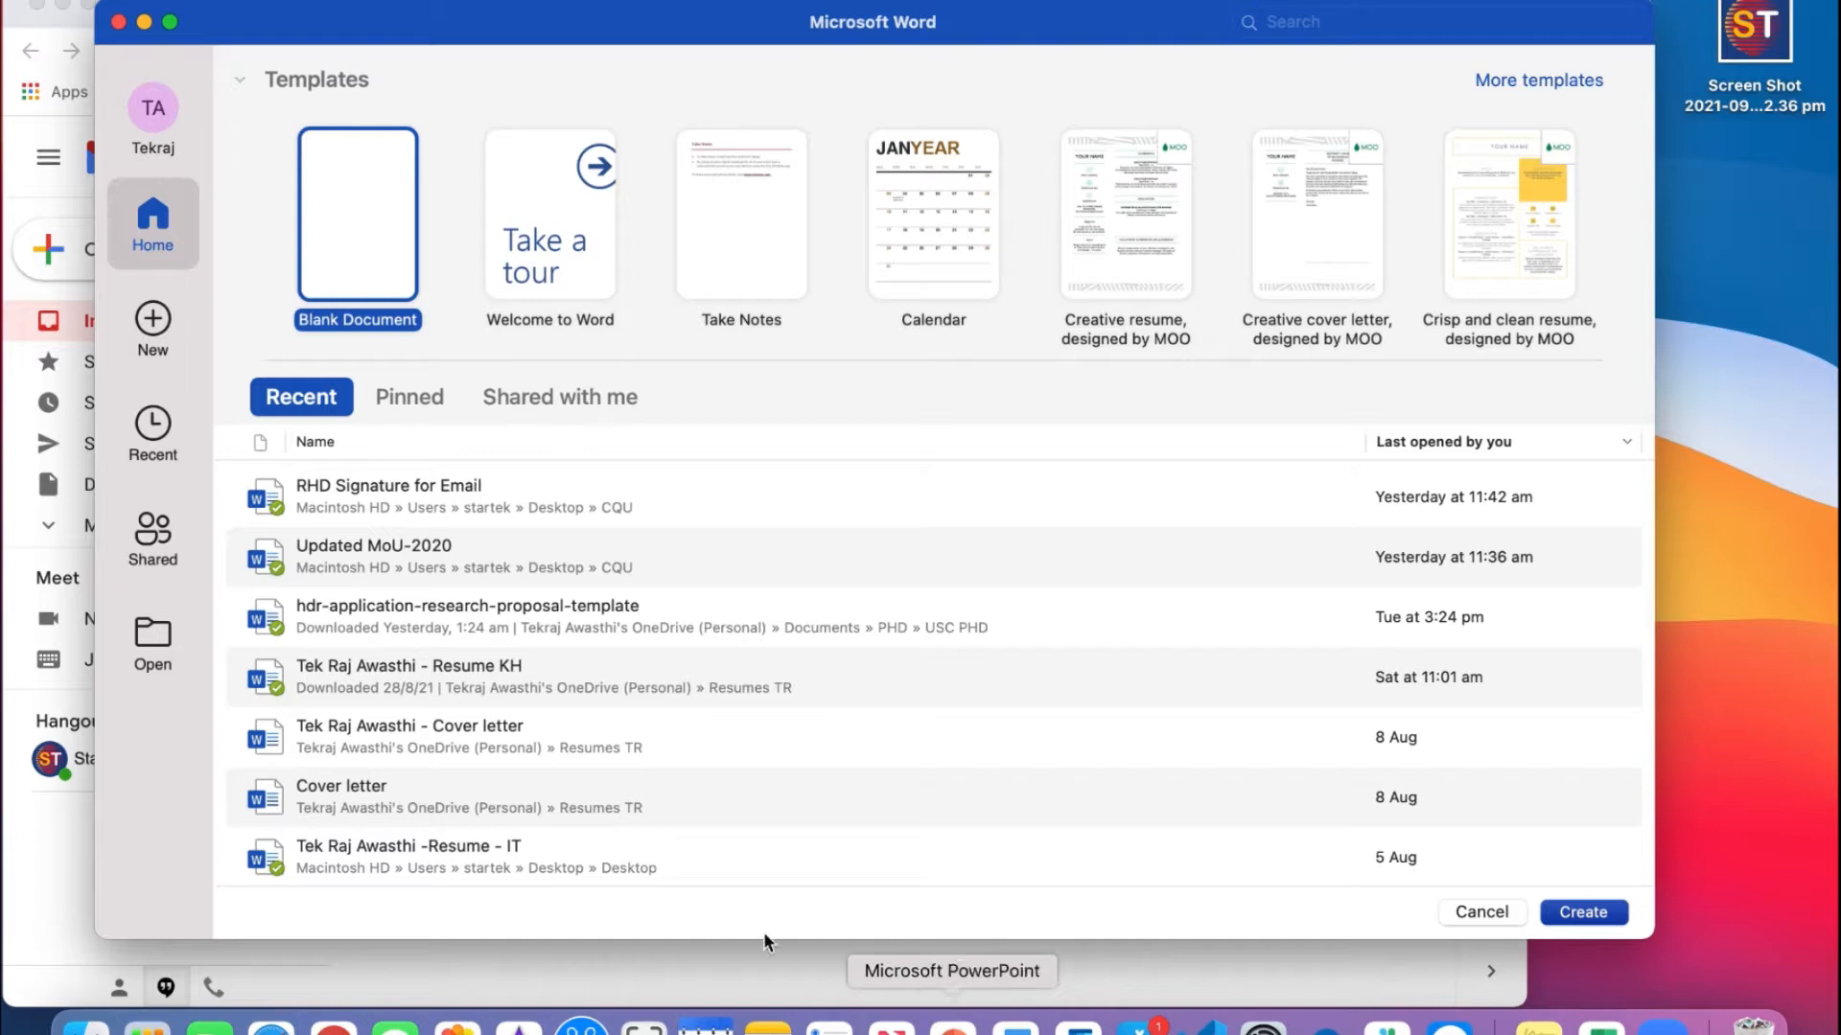
left_click(1596, 913)
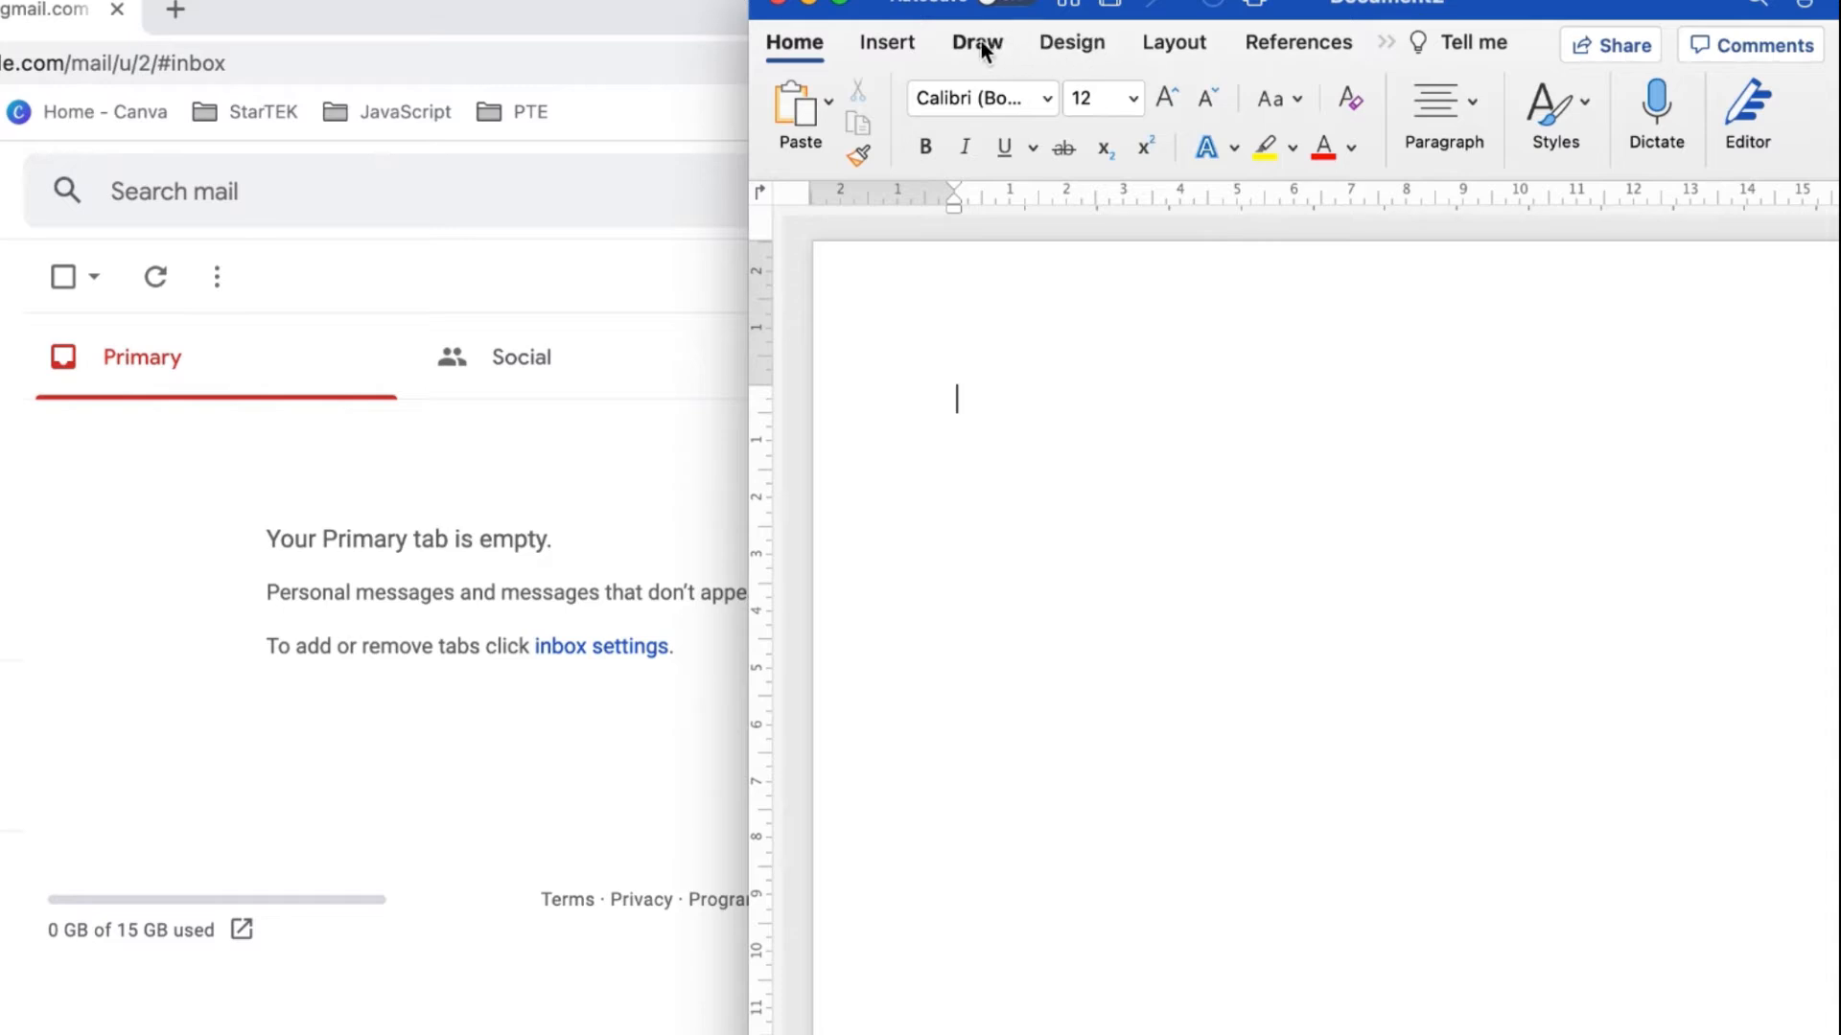
left_click(907, 51)
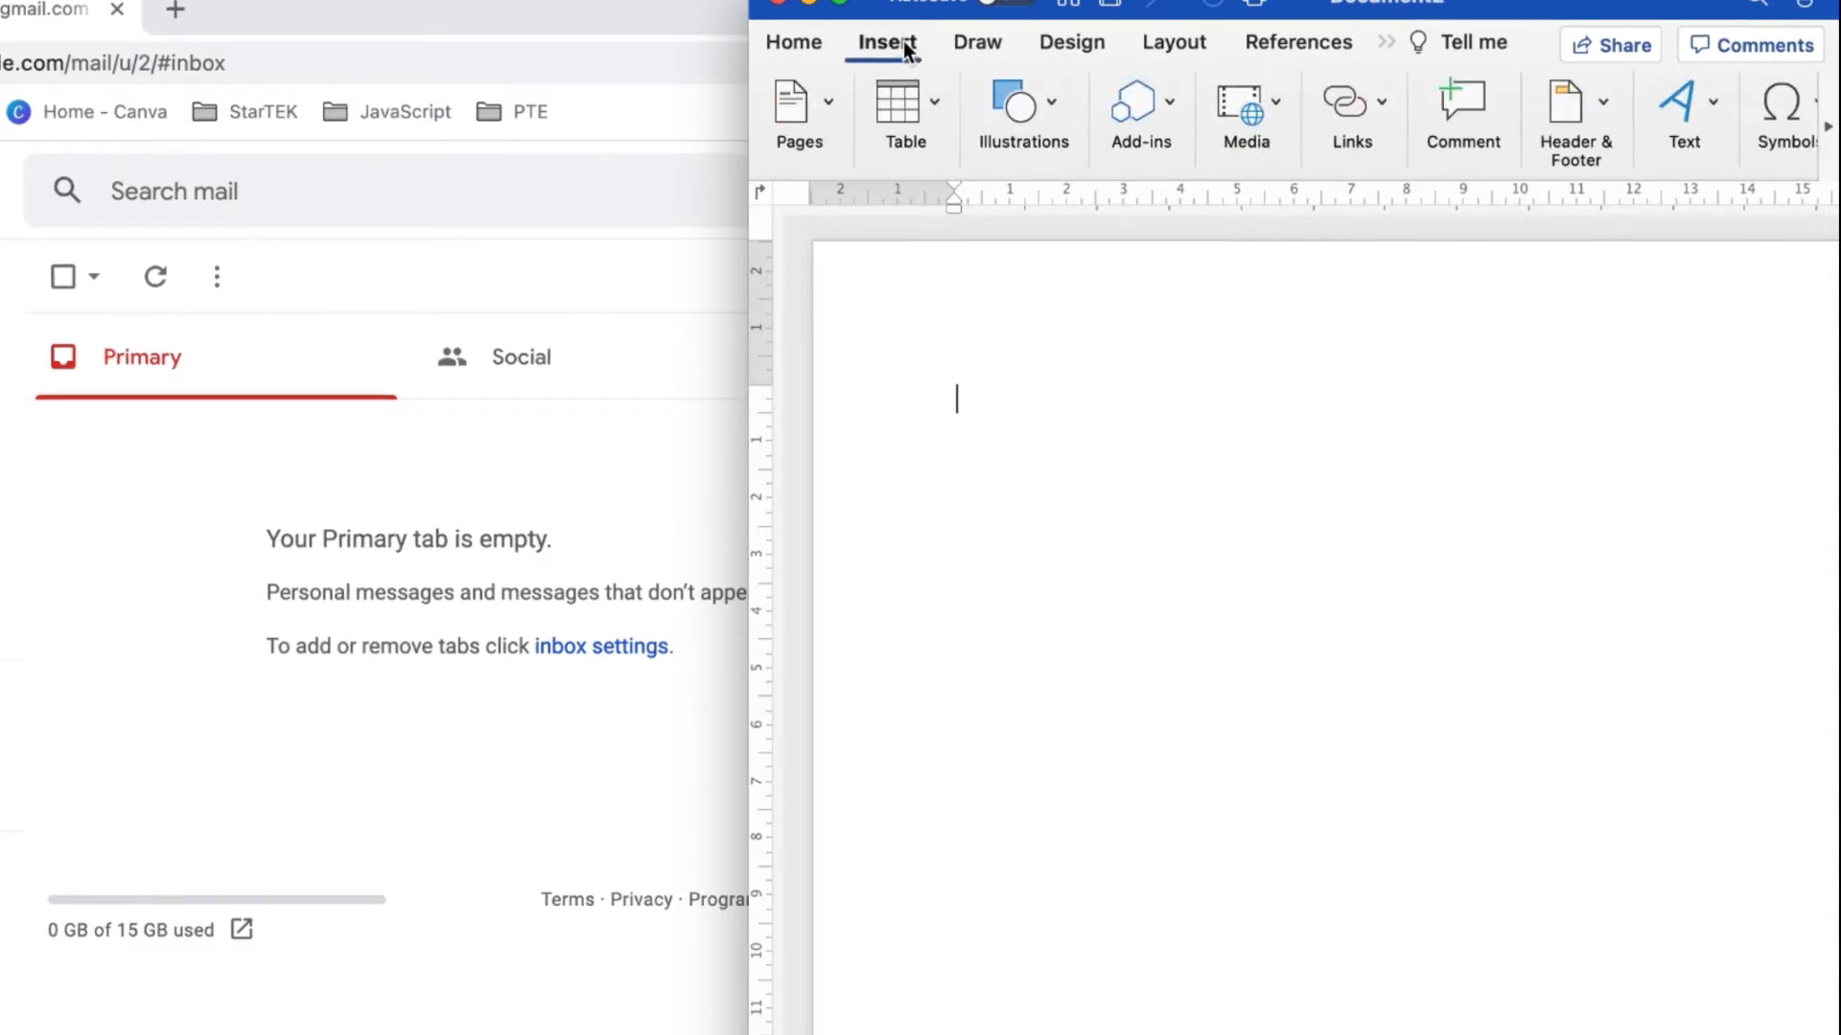
left_click(930, 106)
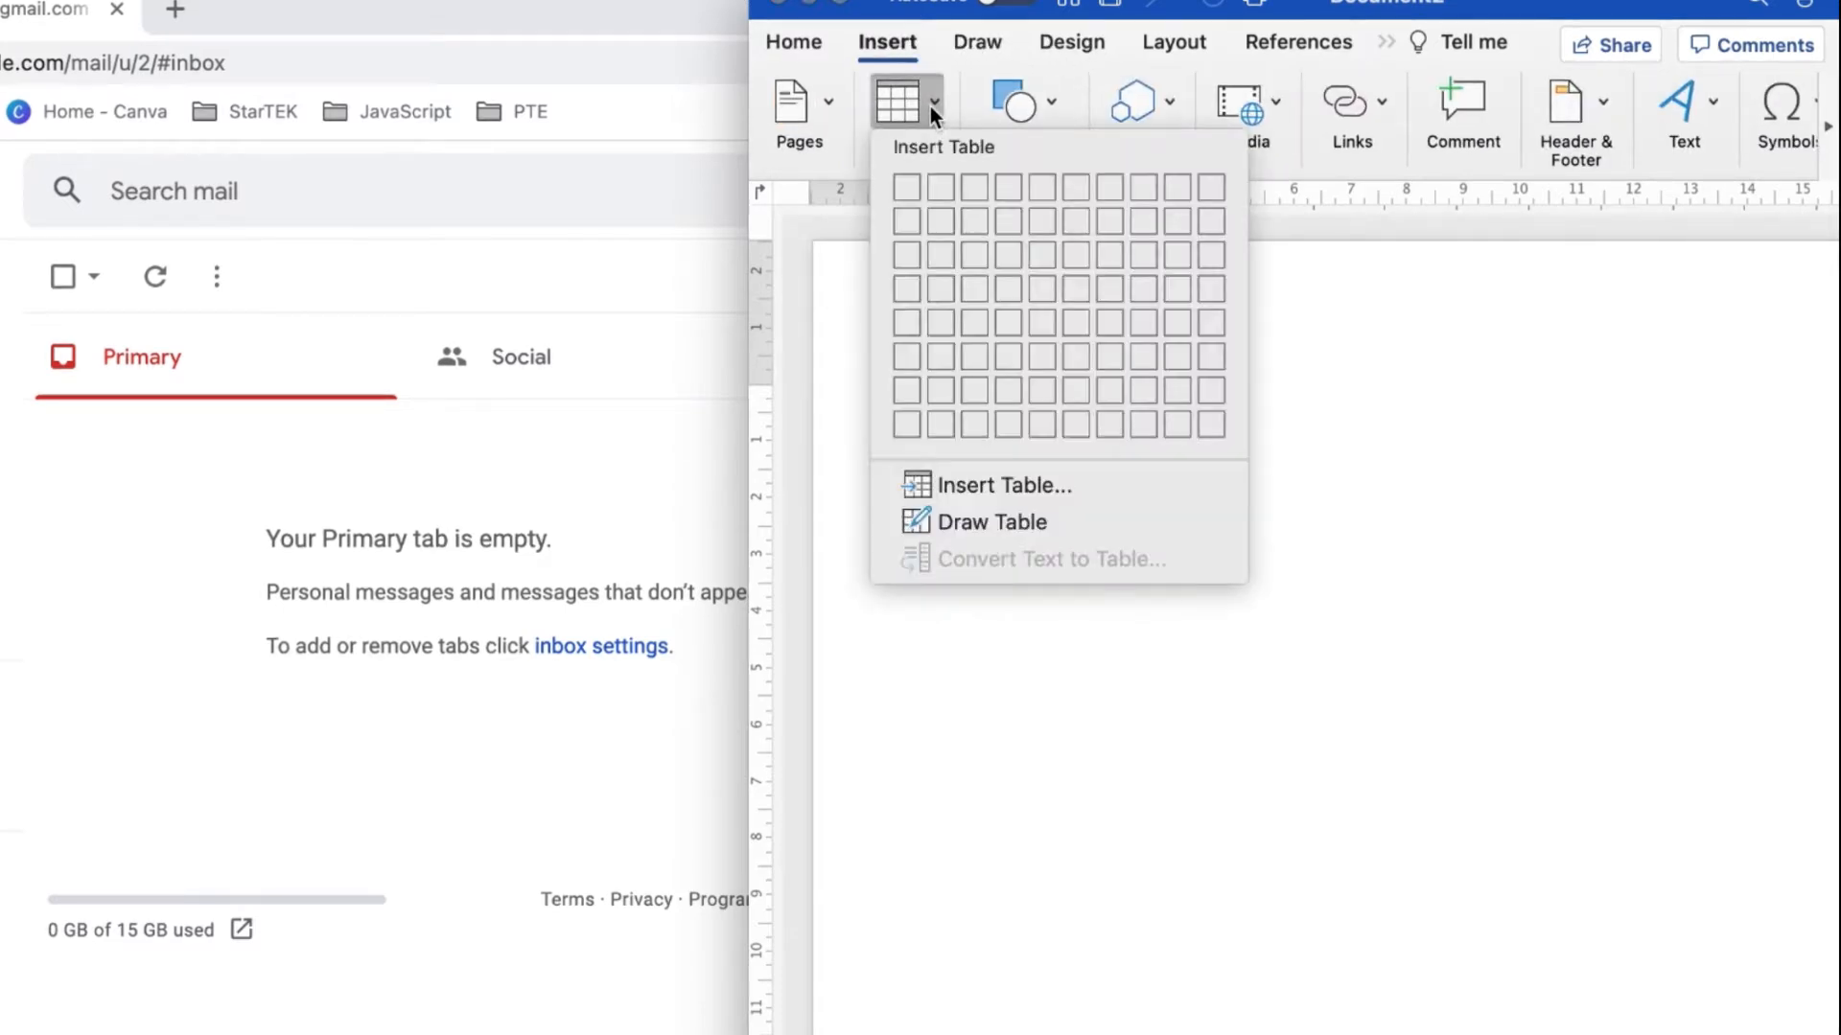
left_click(940, 220)
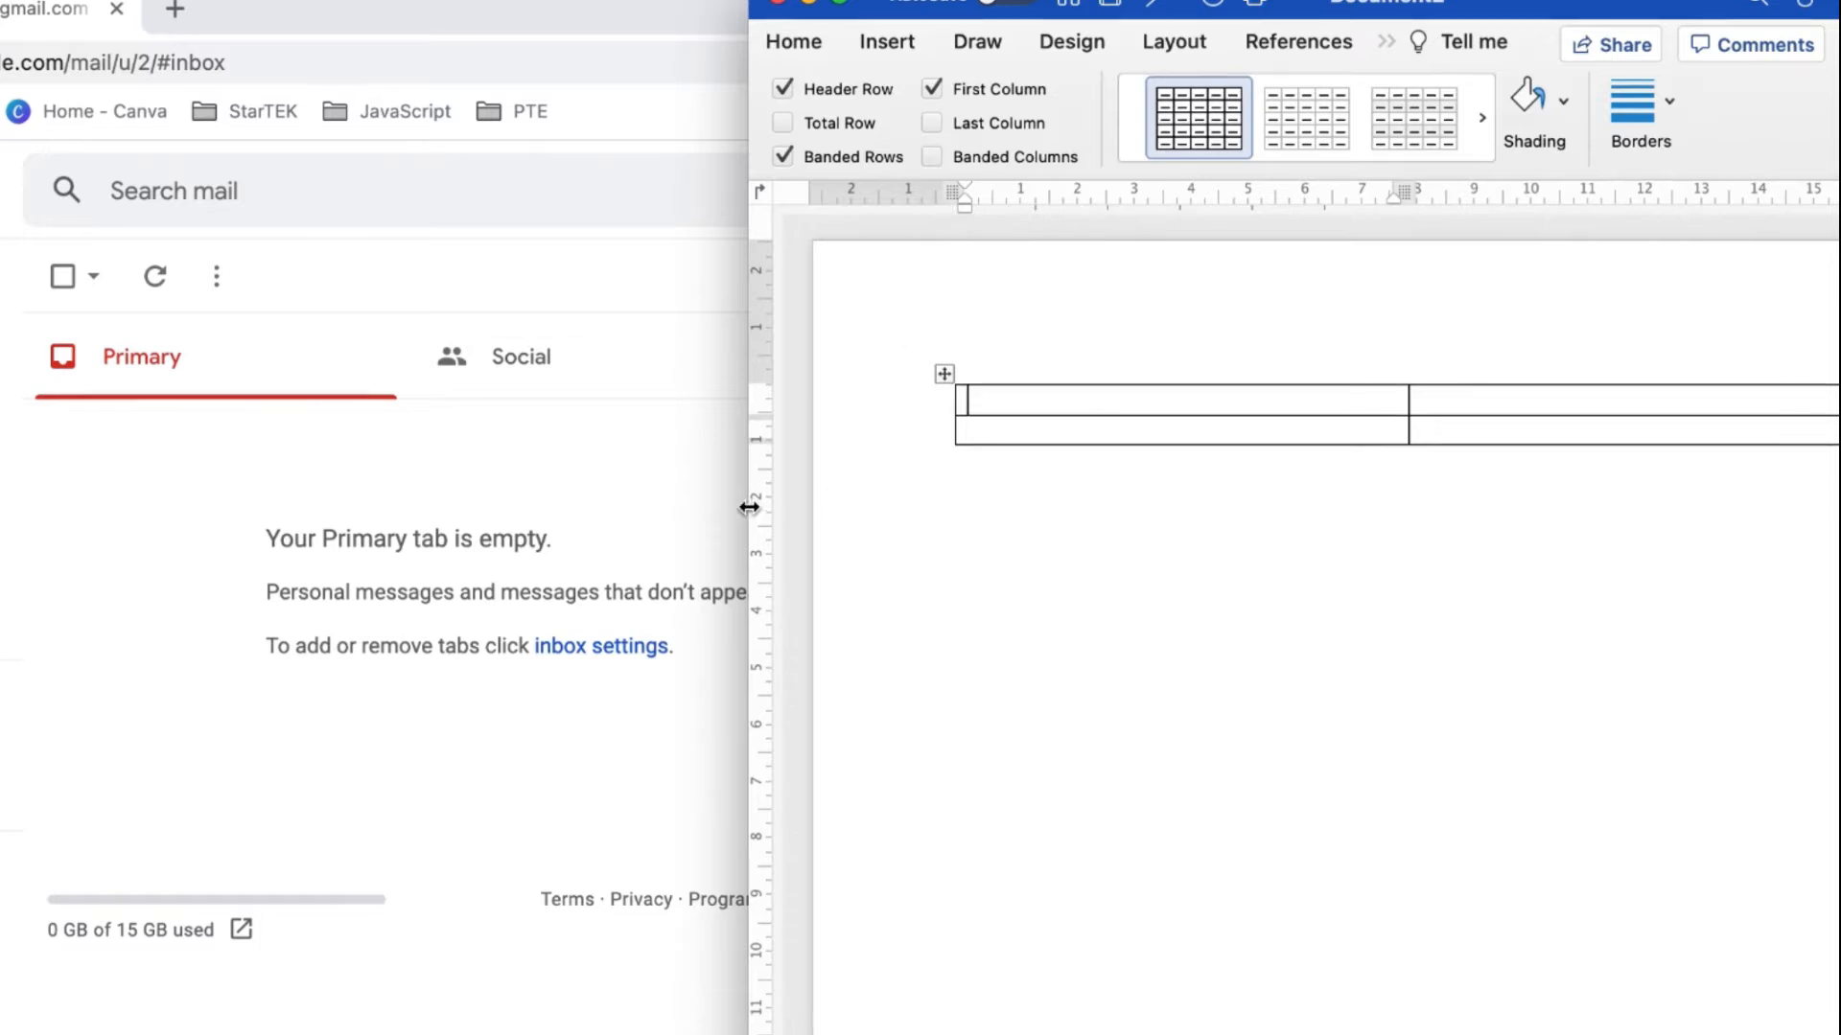
left_click_drag(747, 507, 103, 522)
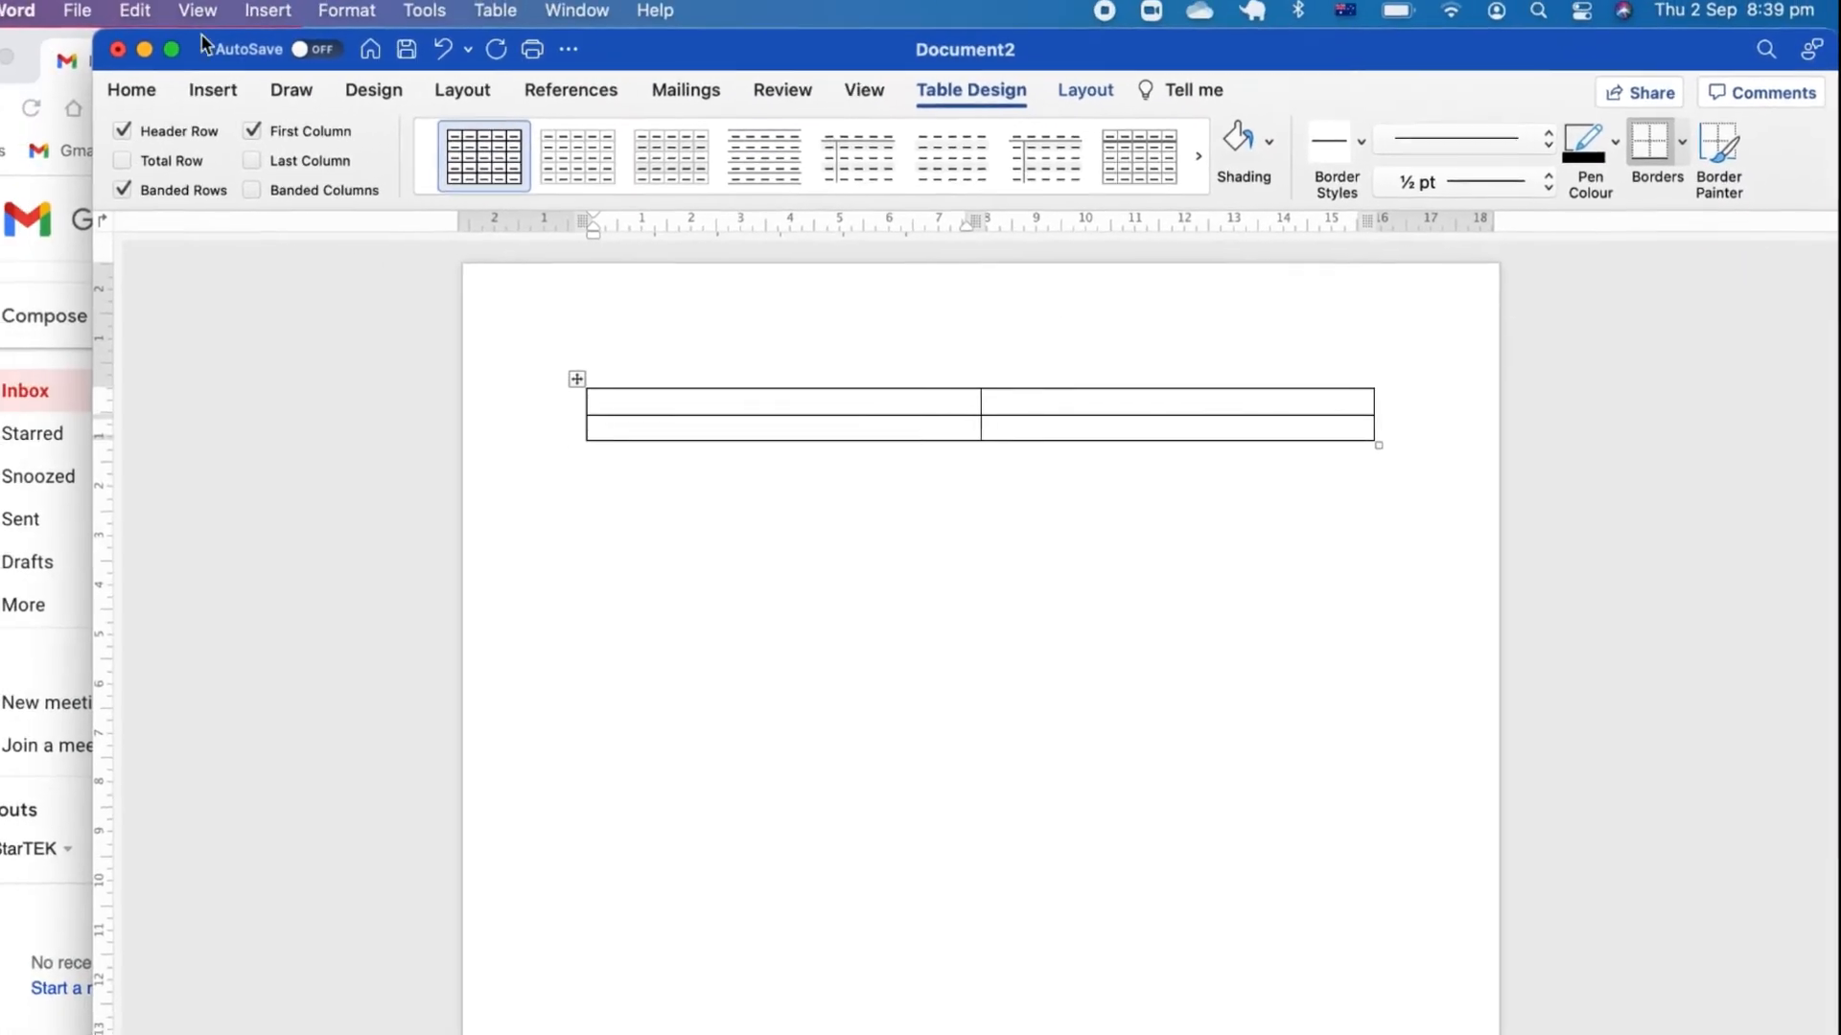
Insert the ST logo screenshot from the Desktop into the top-left cell, resized to about 3.4 cm.
left_click(212, 90)
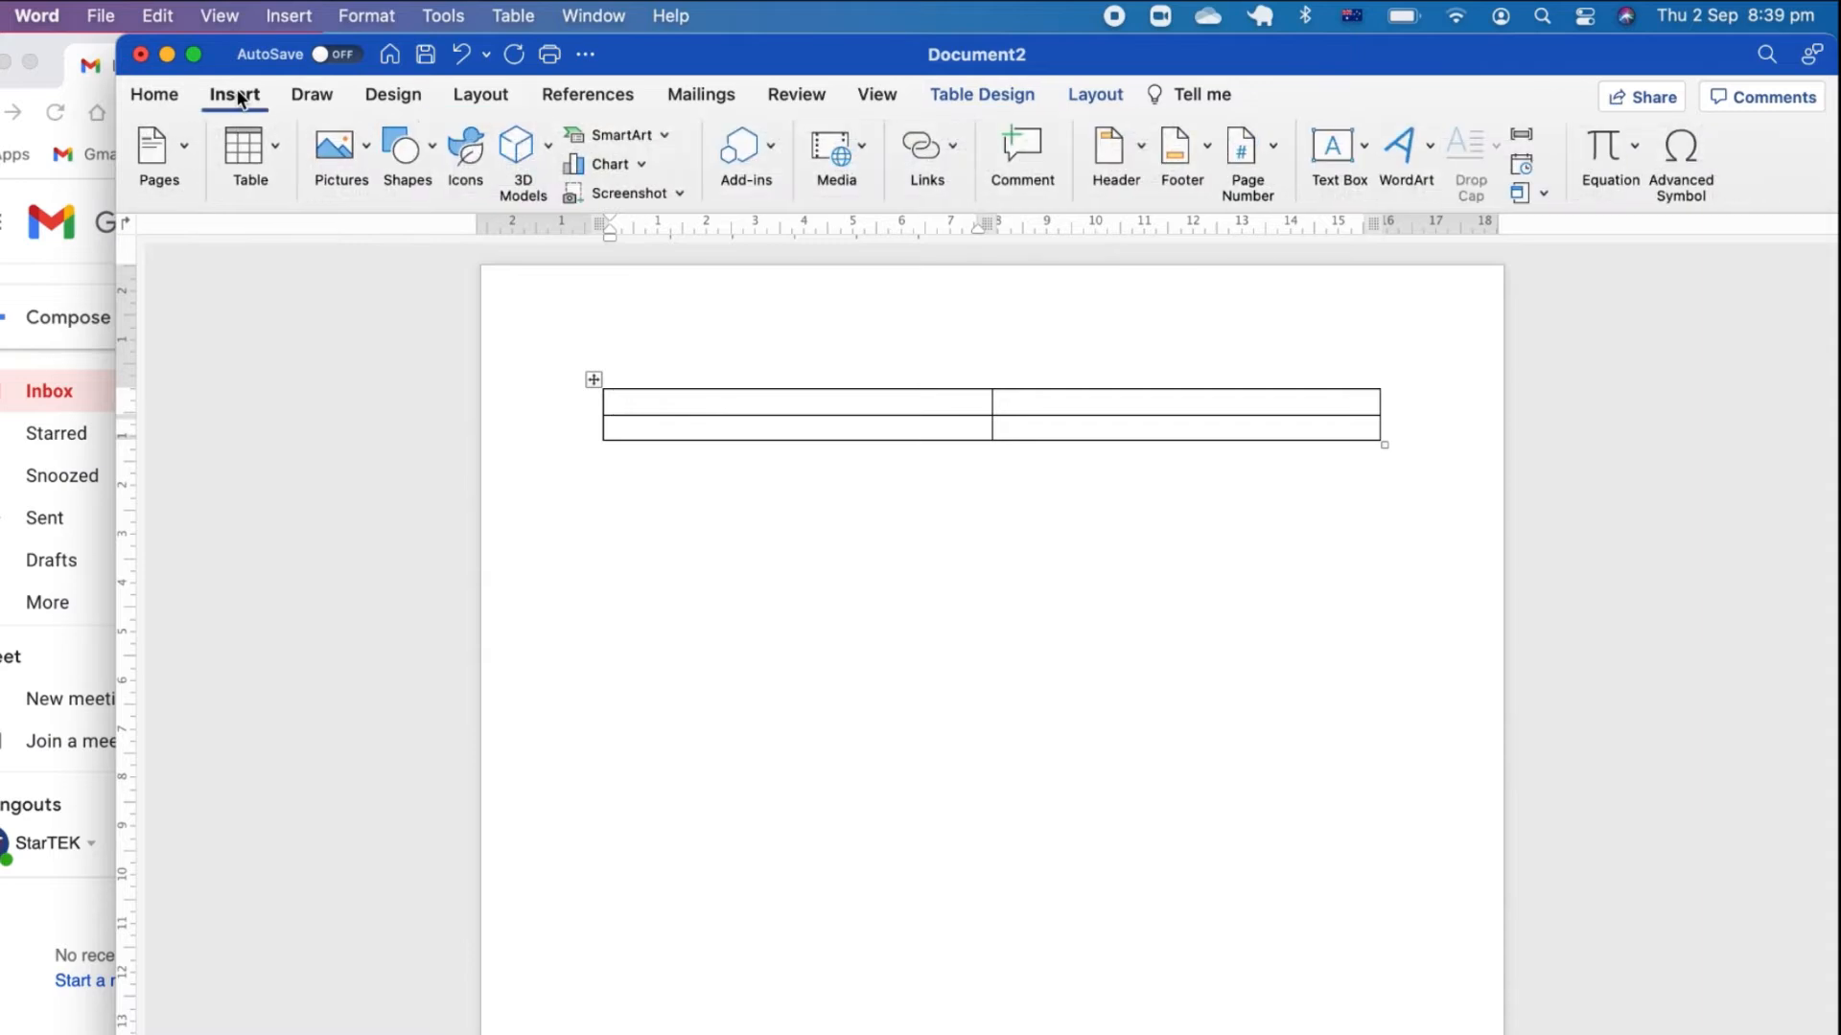
left_click(361, 146)
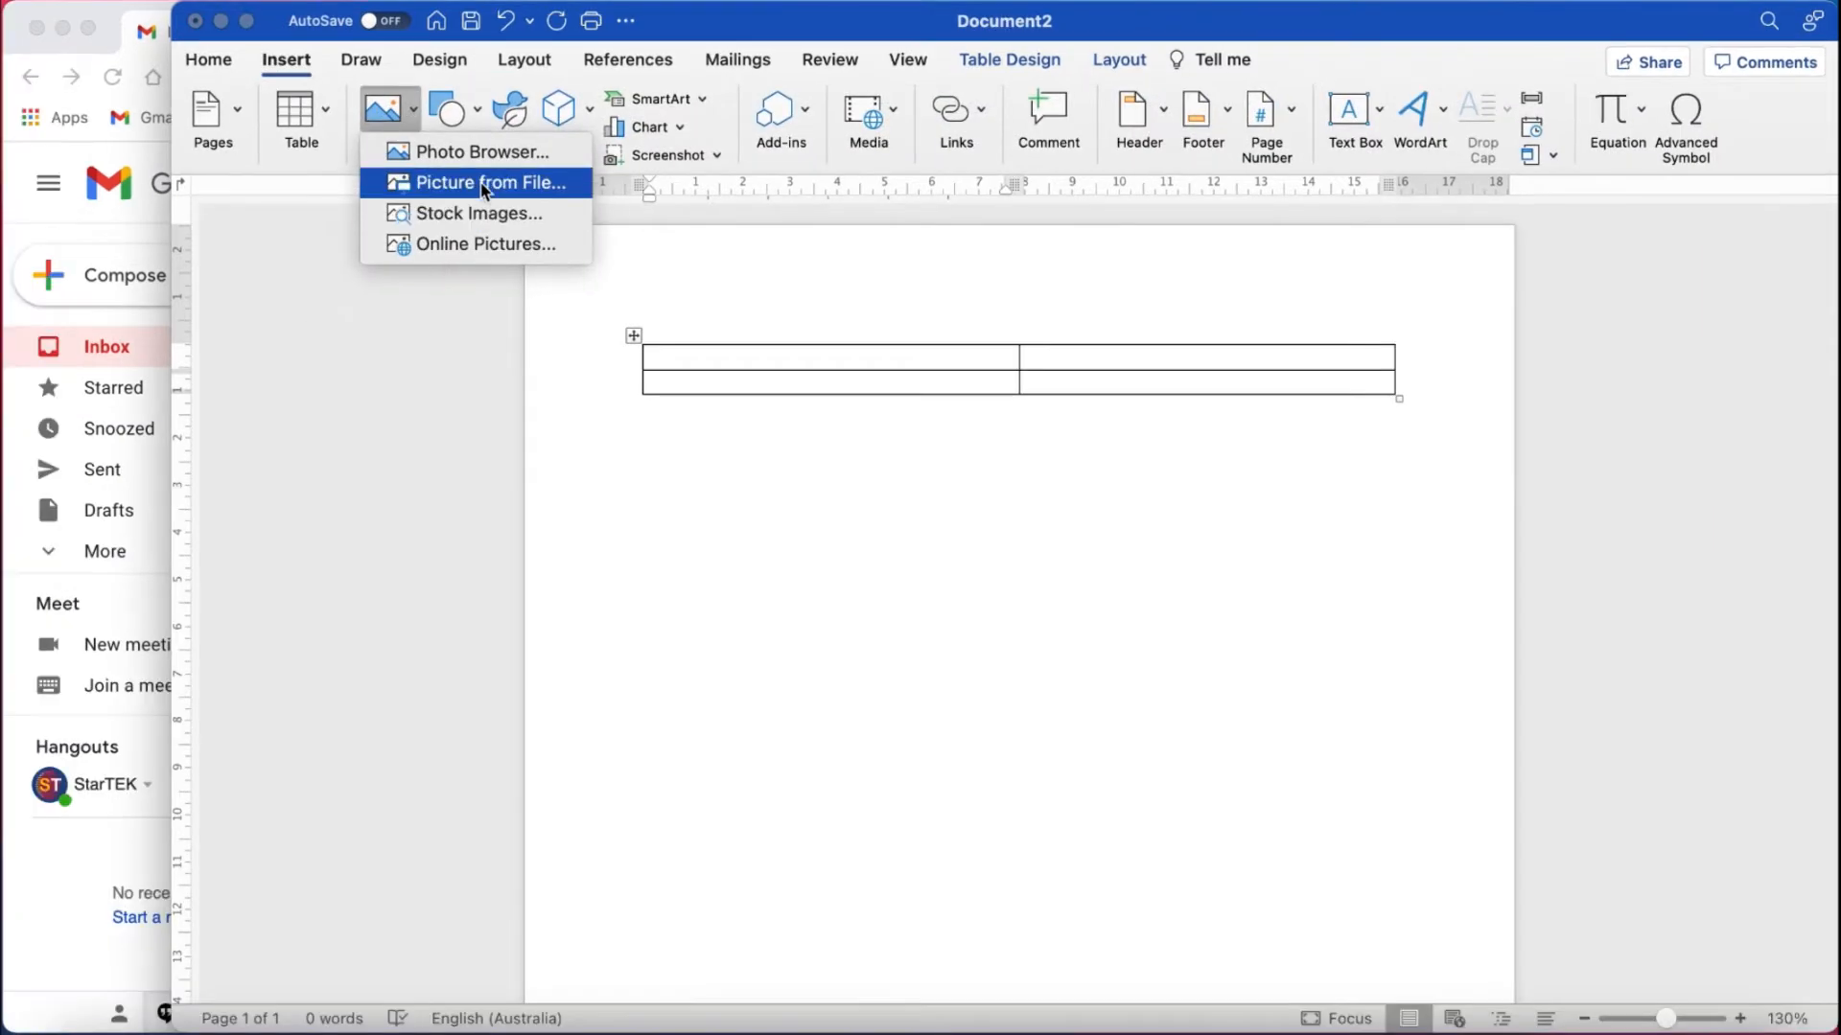
left_click(483, 184)
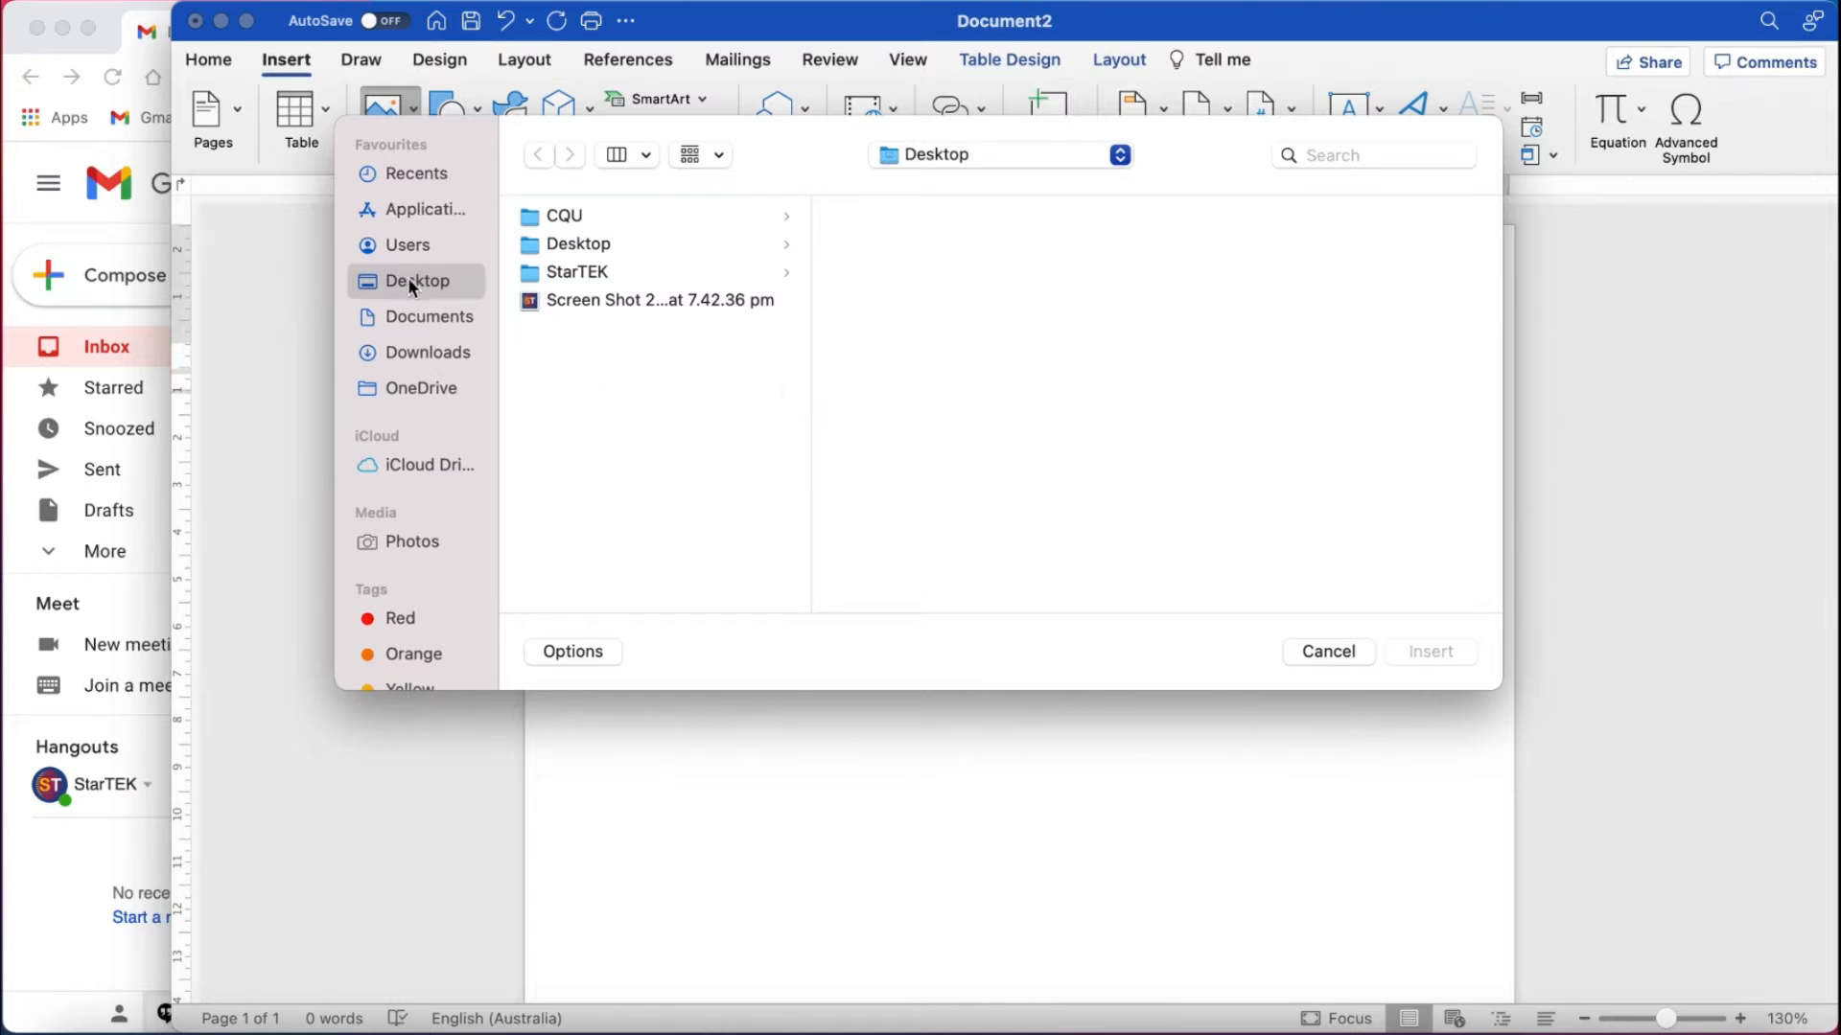
left_click(617, 302)
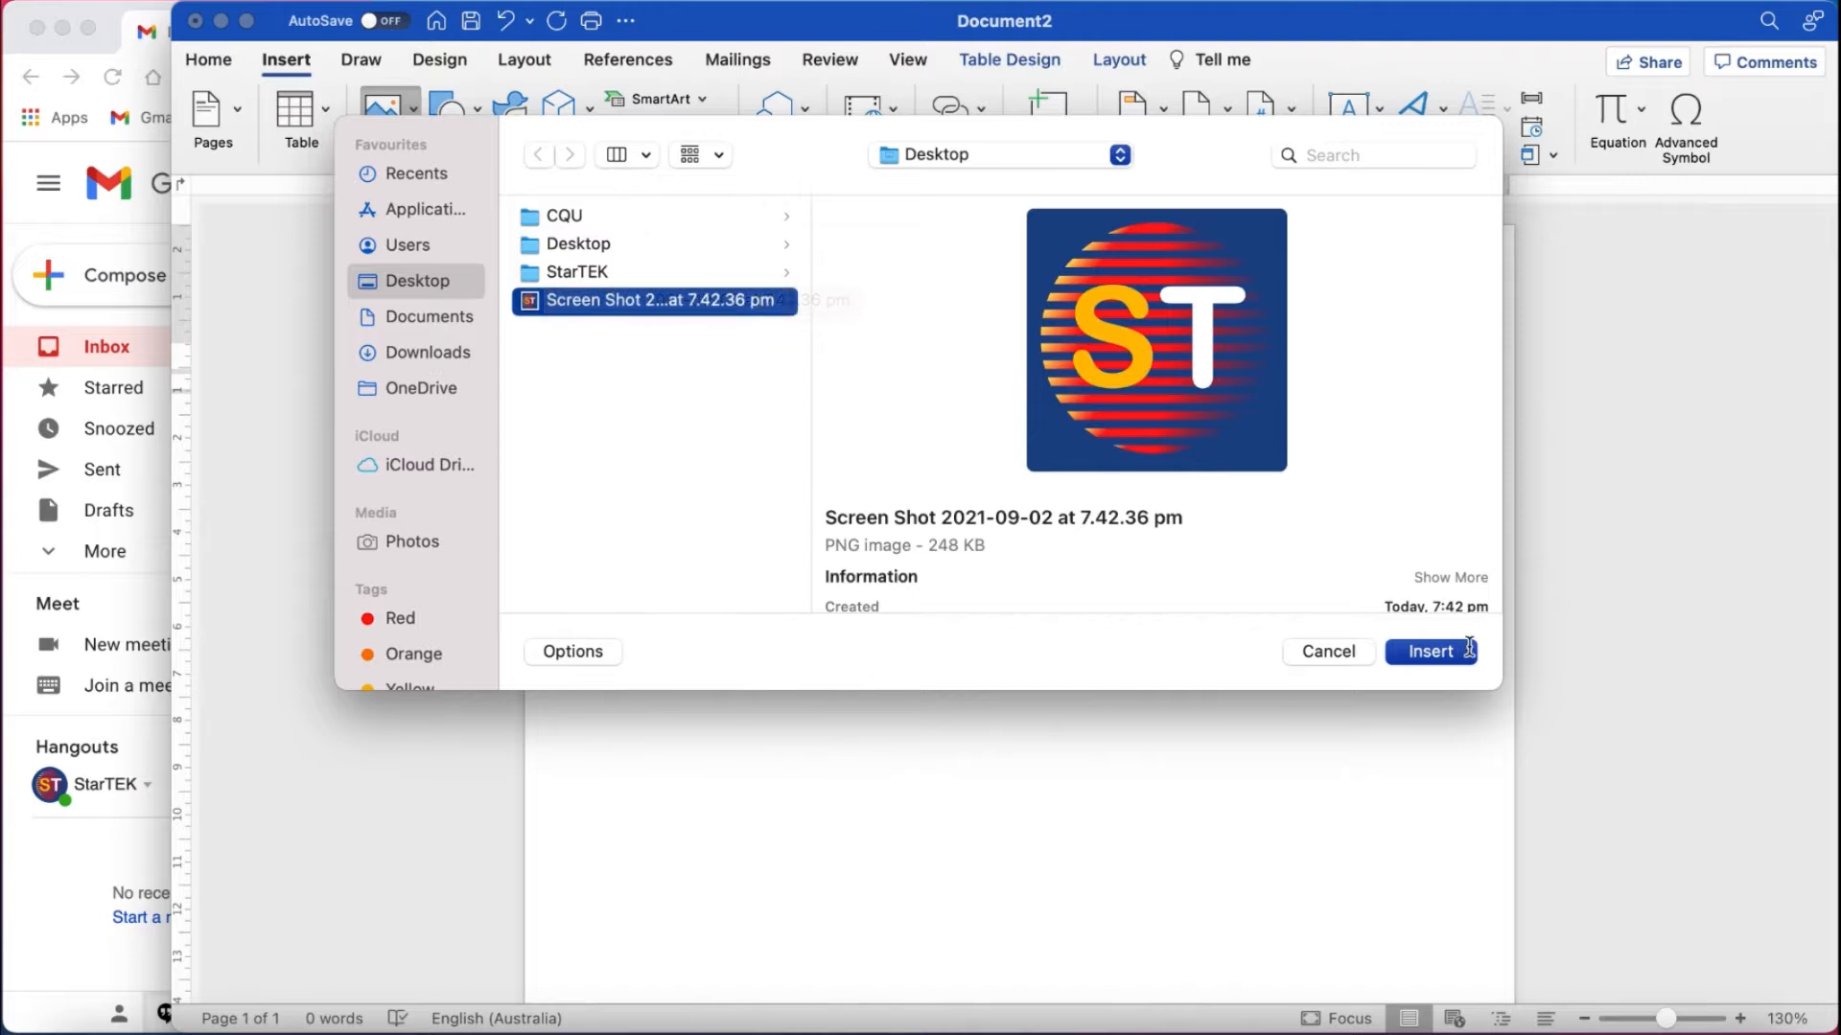
left_click(1430, 651)
left_click_drag(1012, 634, 785, 426)
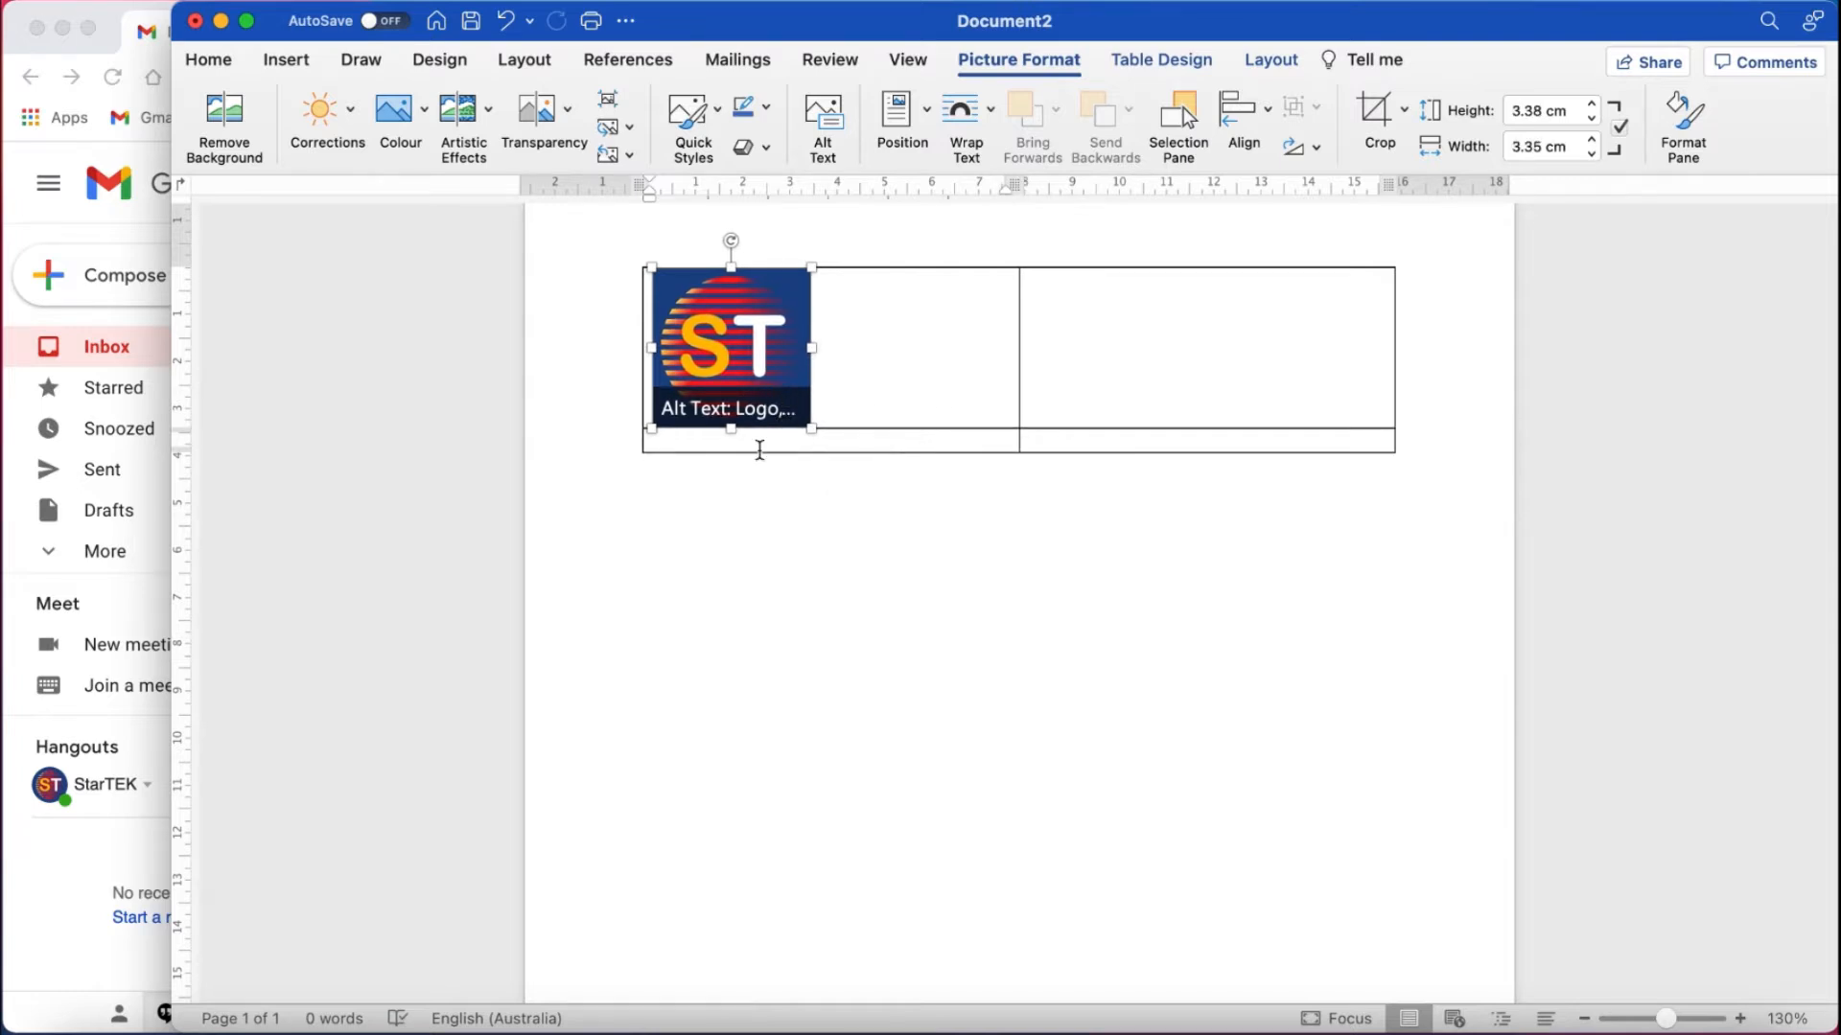
left_click(750, 563)
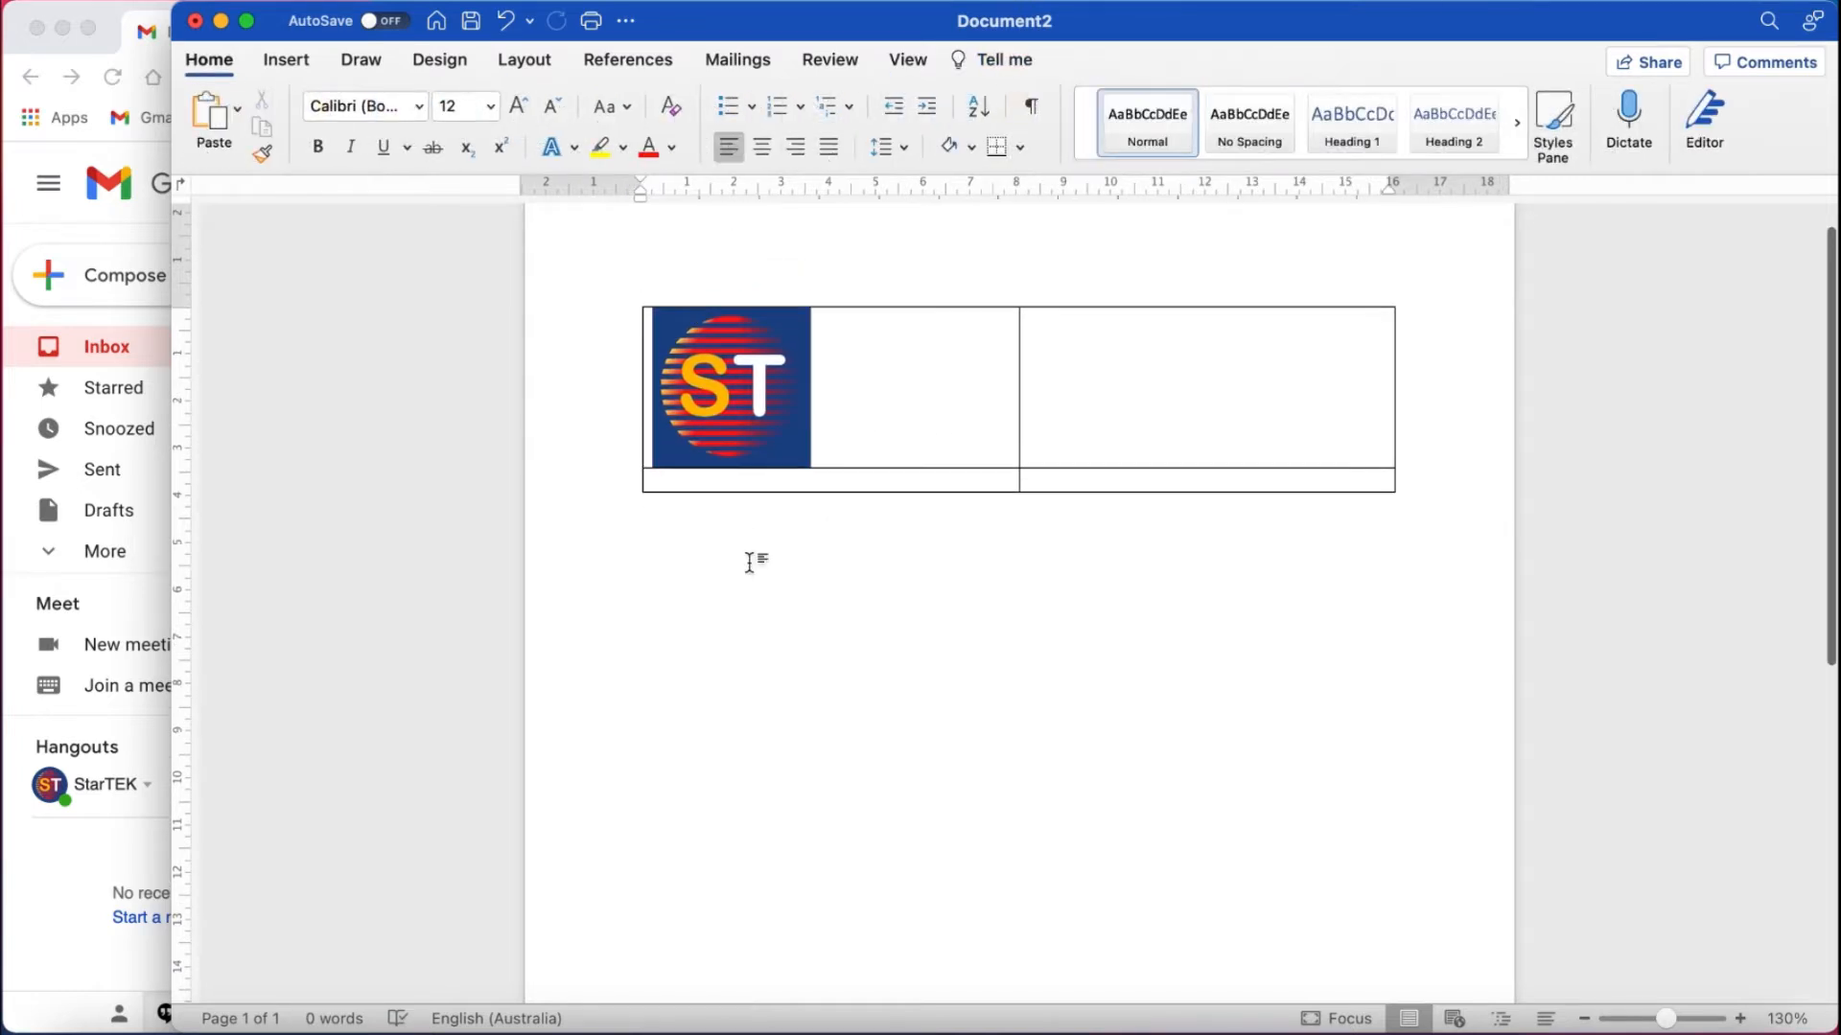
Type the sender's name, 'CEO & Video creator', and 'StarTek Nepal' with phone and e-mail line in the top-right cell.
left_click(1053, 353)
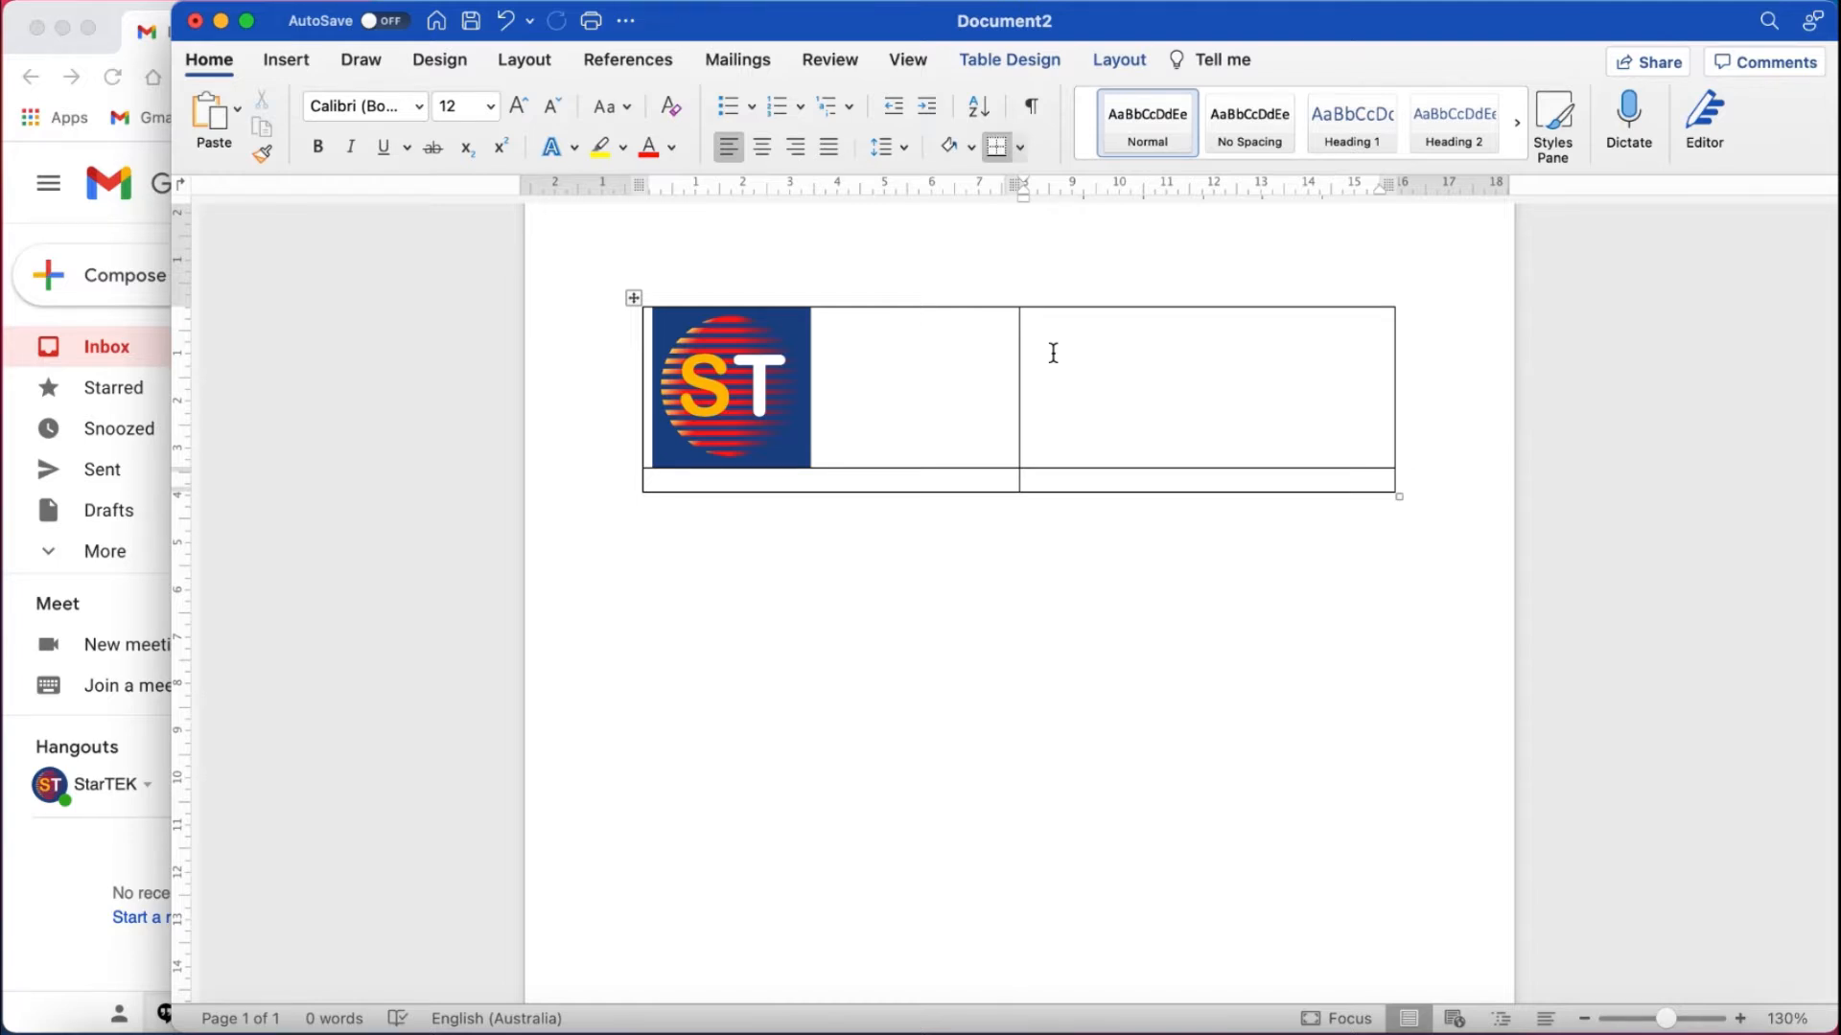
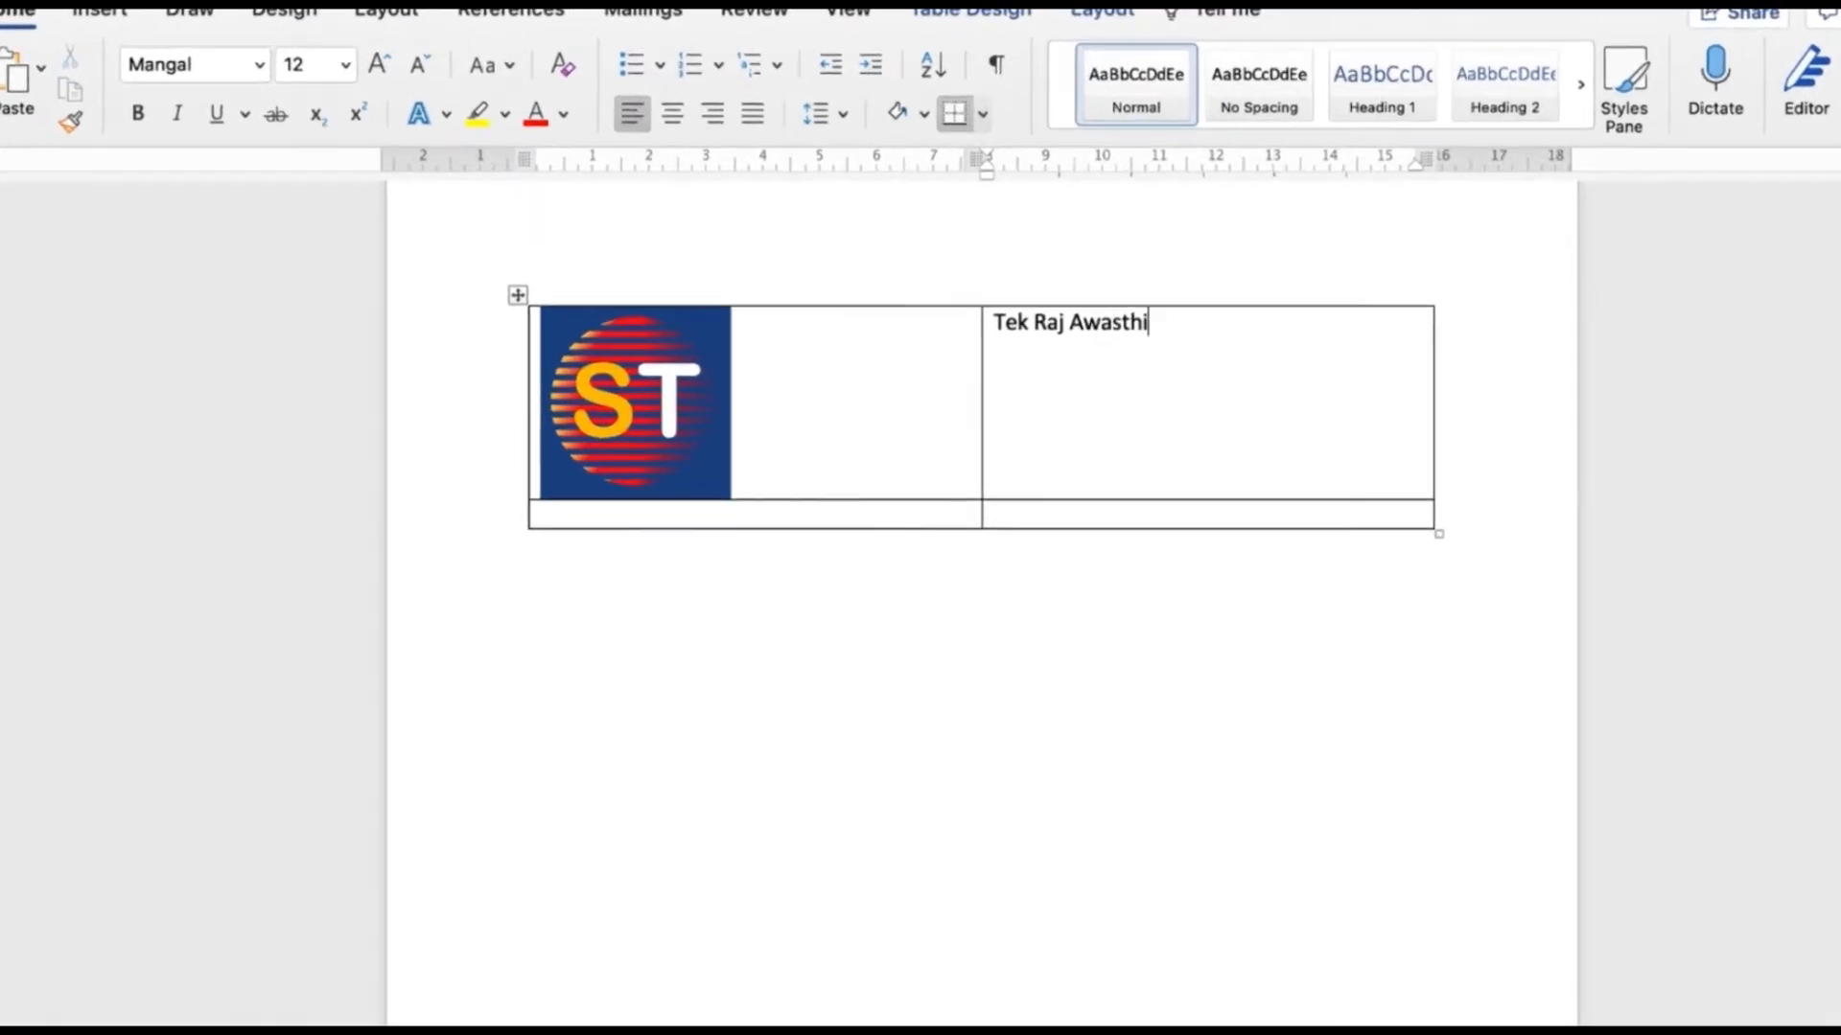
key("Return")
key("Return")
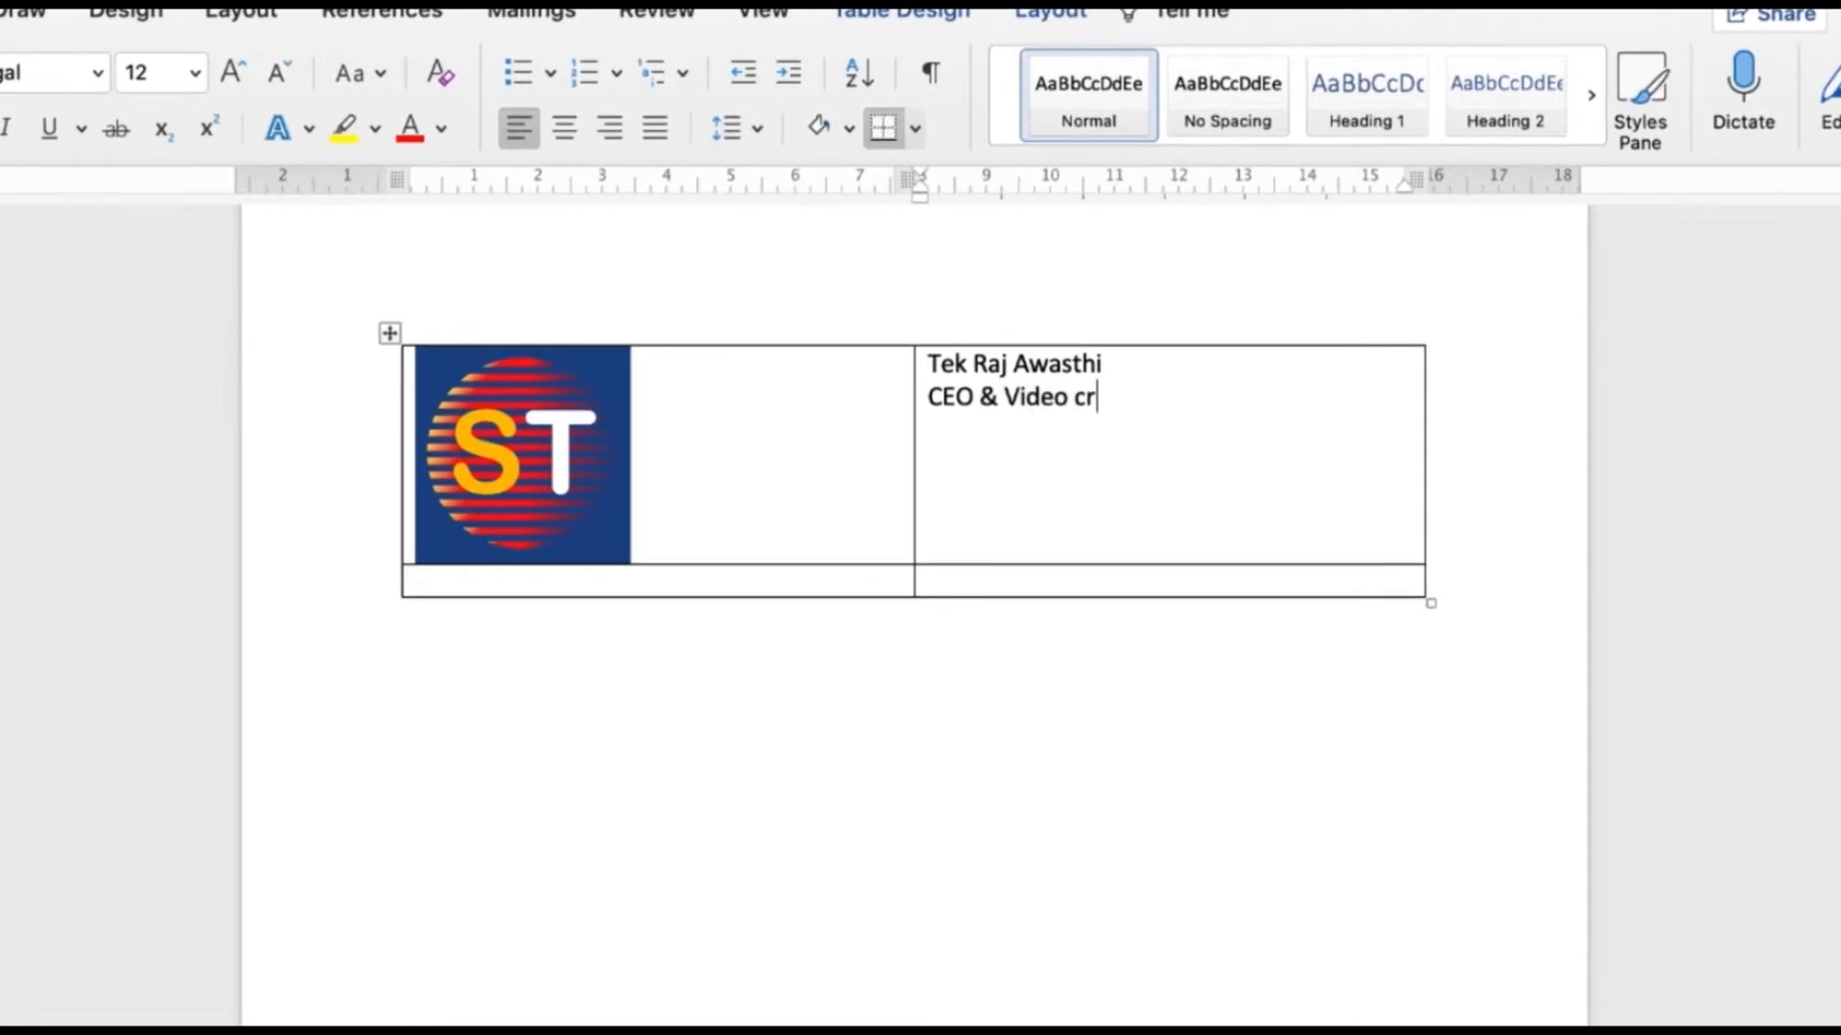
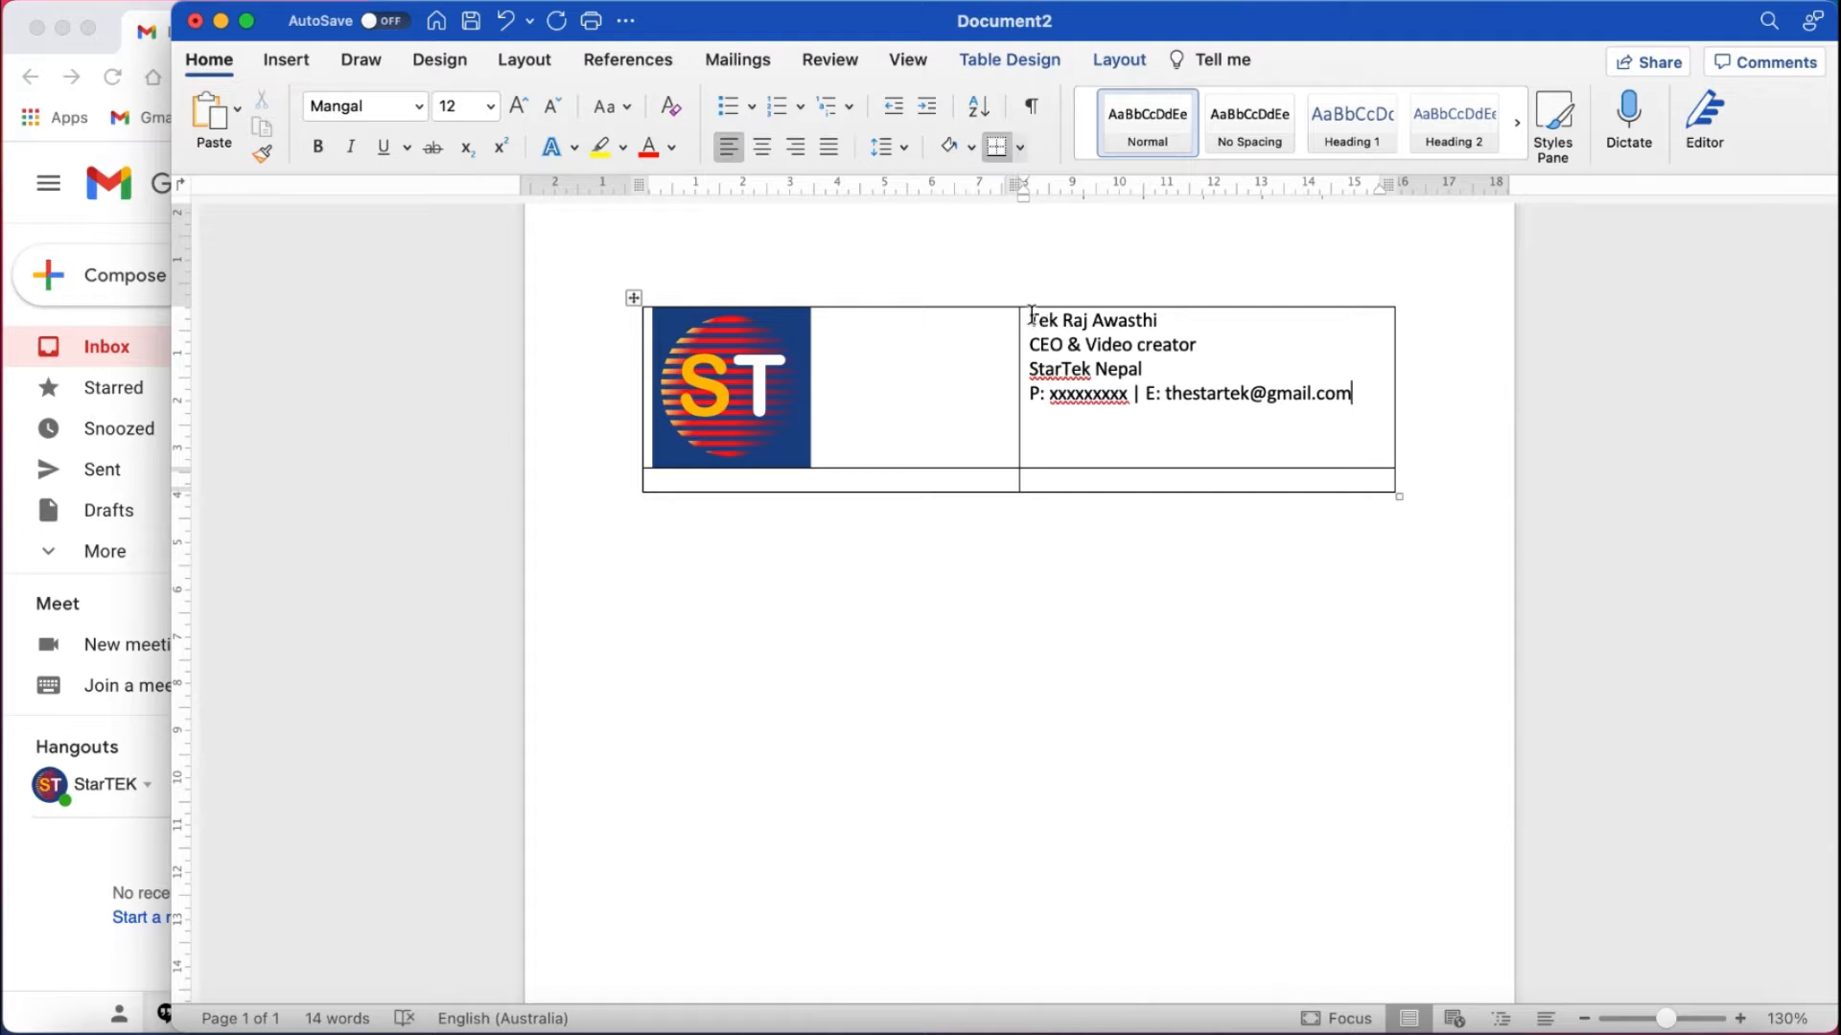
left_click_drag(903, 481, 1110, 478)
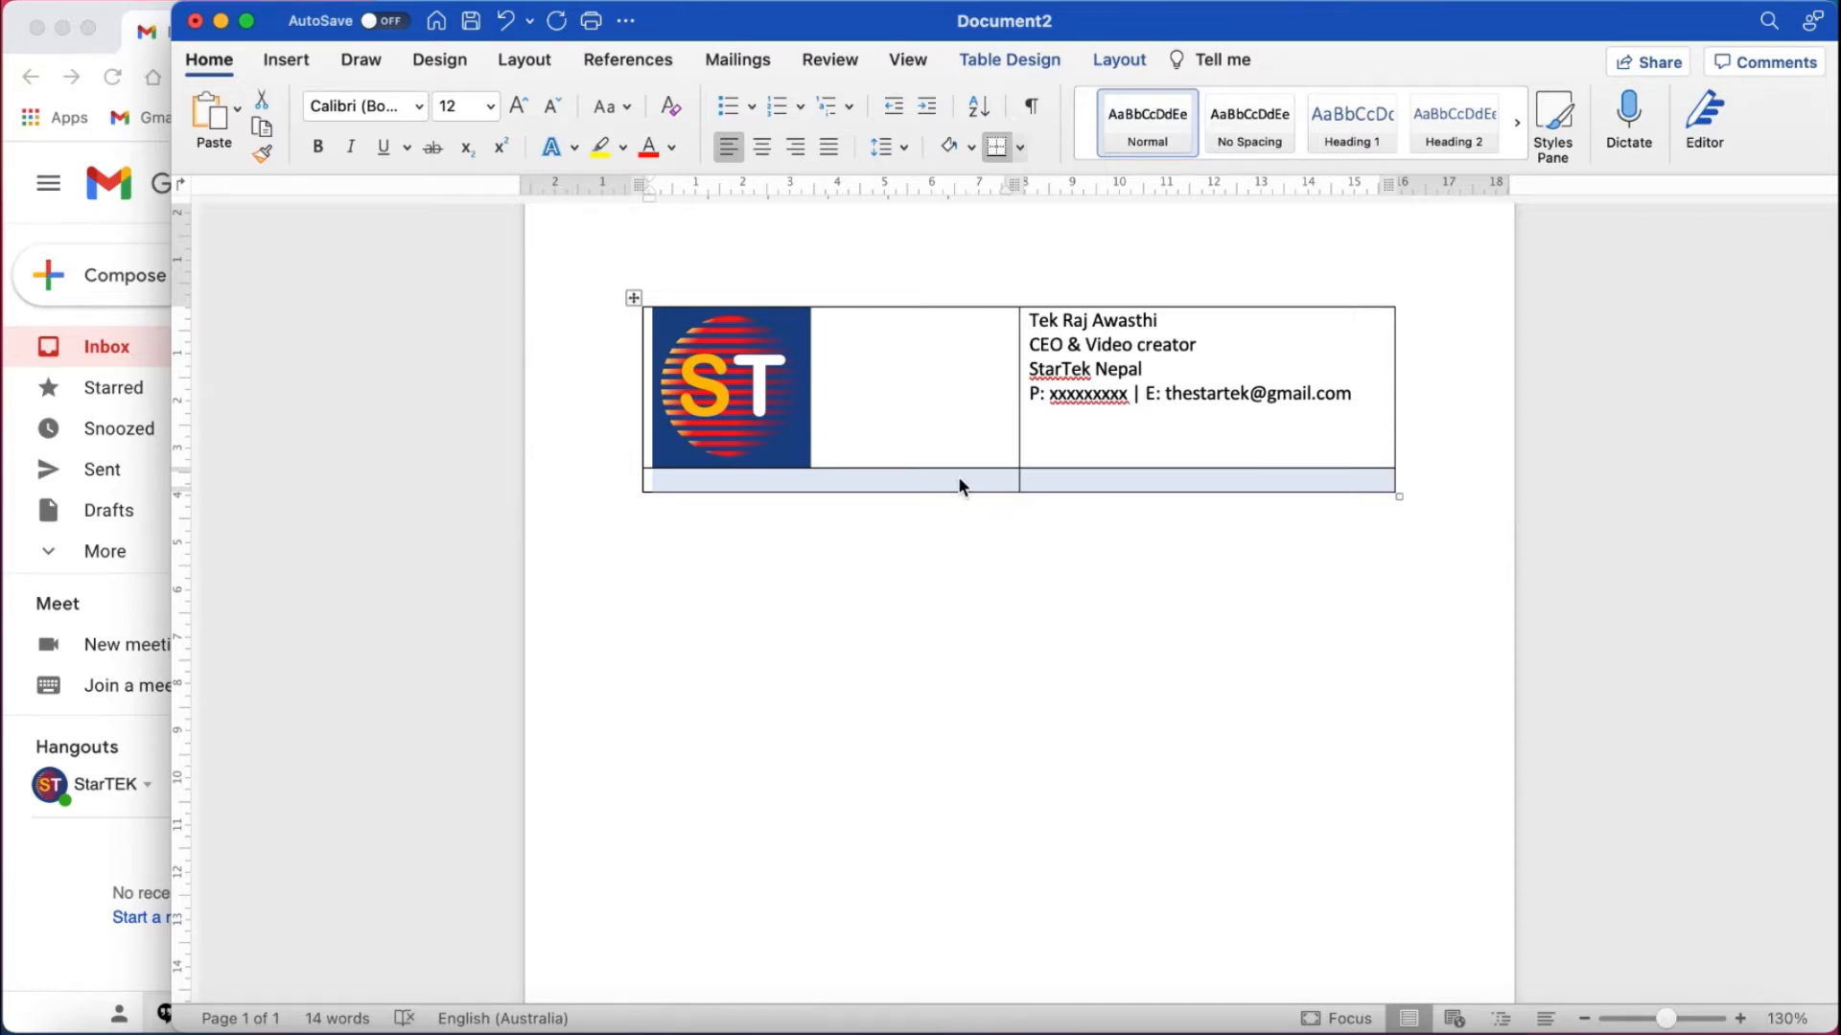
Merge the two cells of the table's bottom row into one.
right_click(1090, 478)
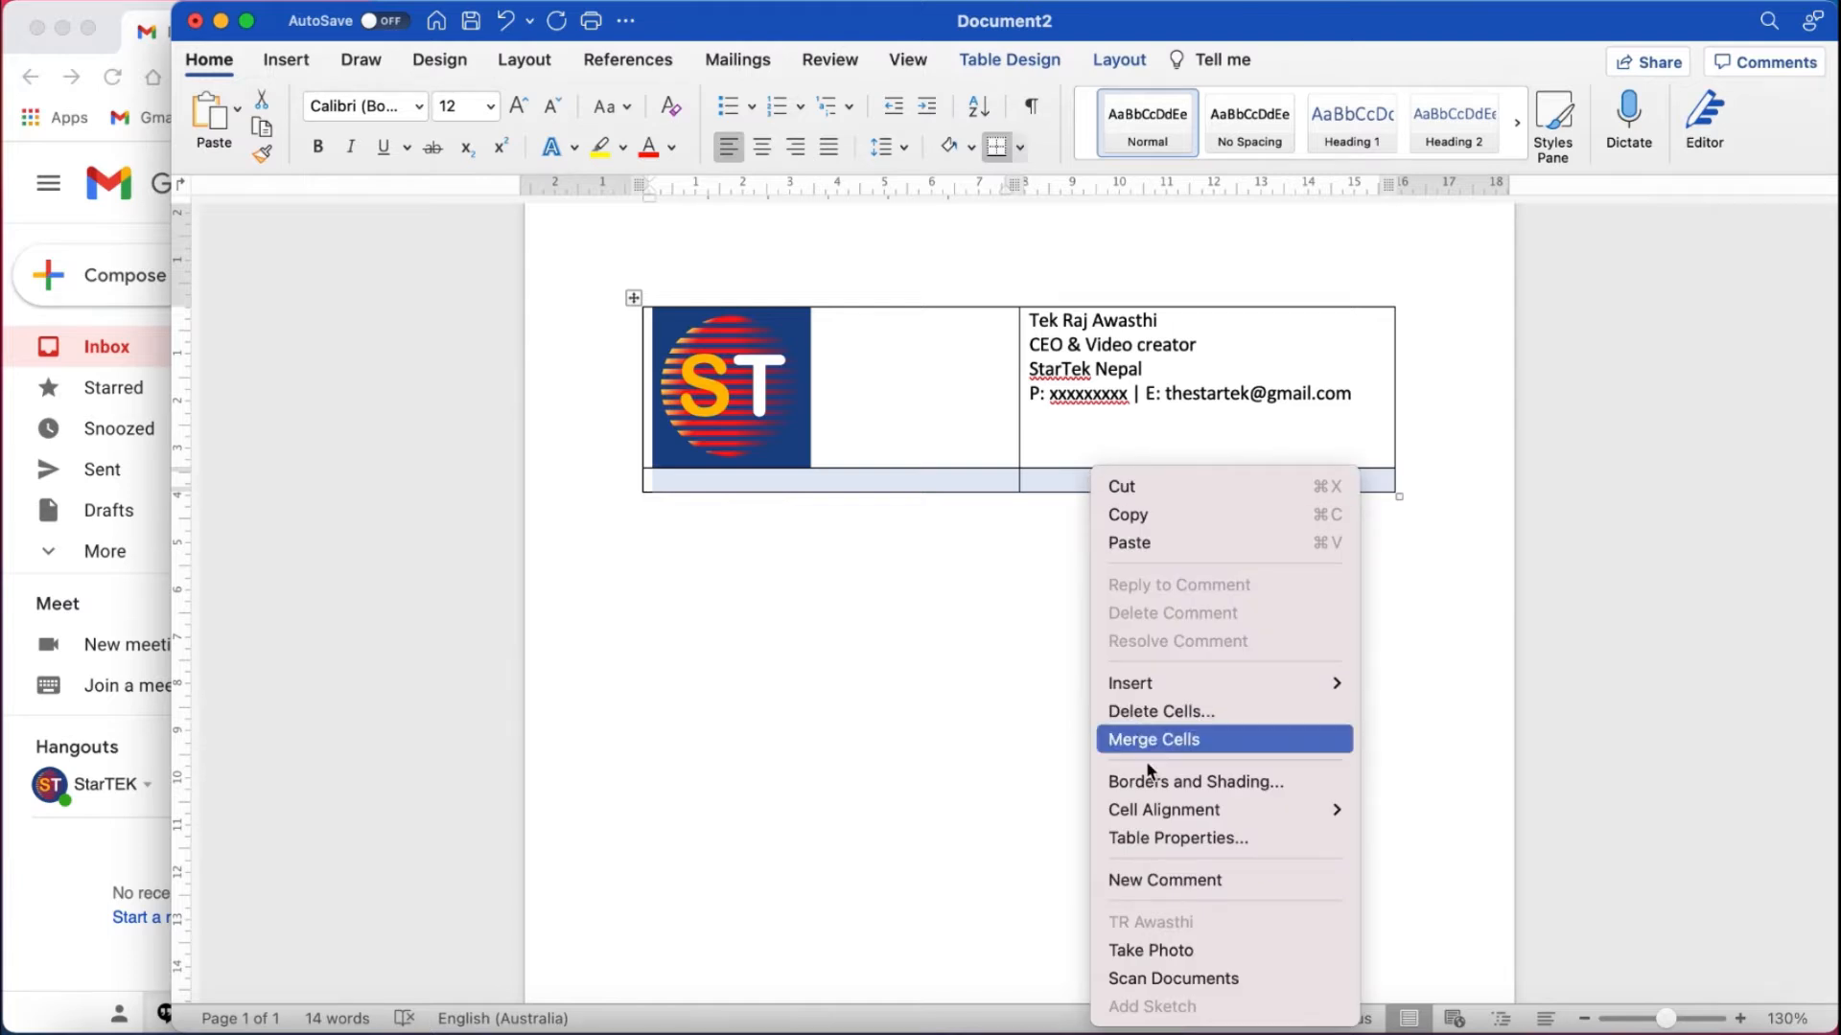
mouse_move(1157, 819)
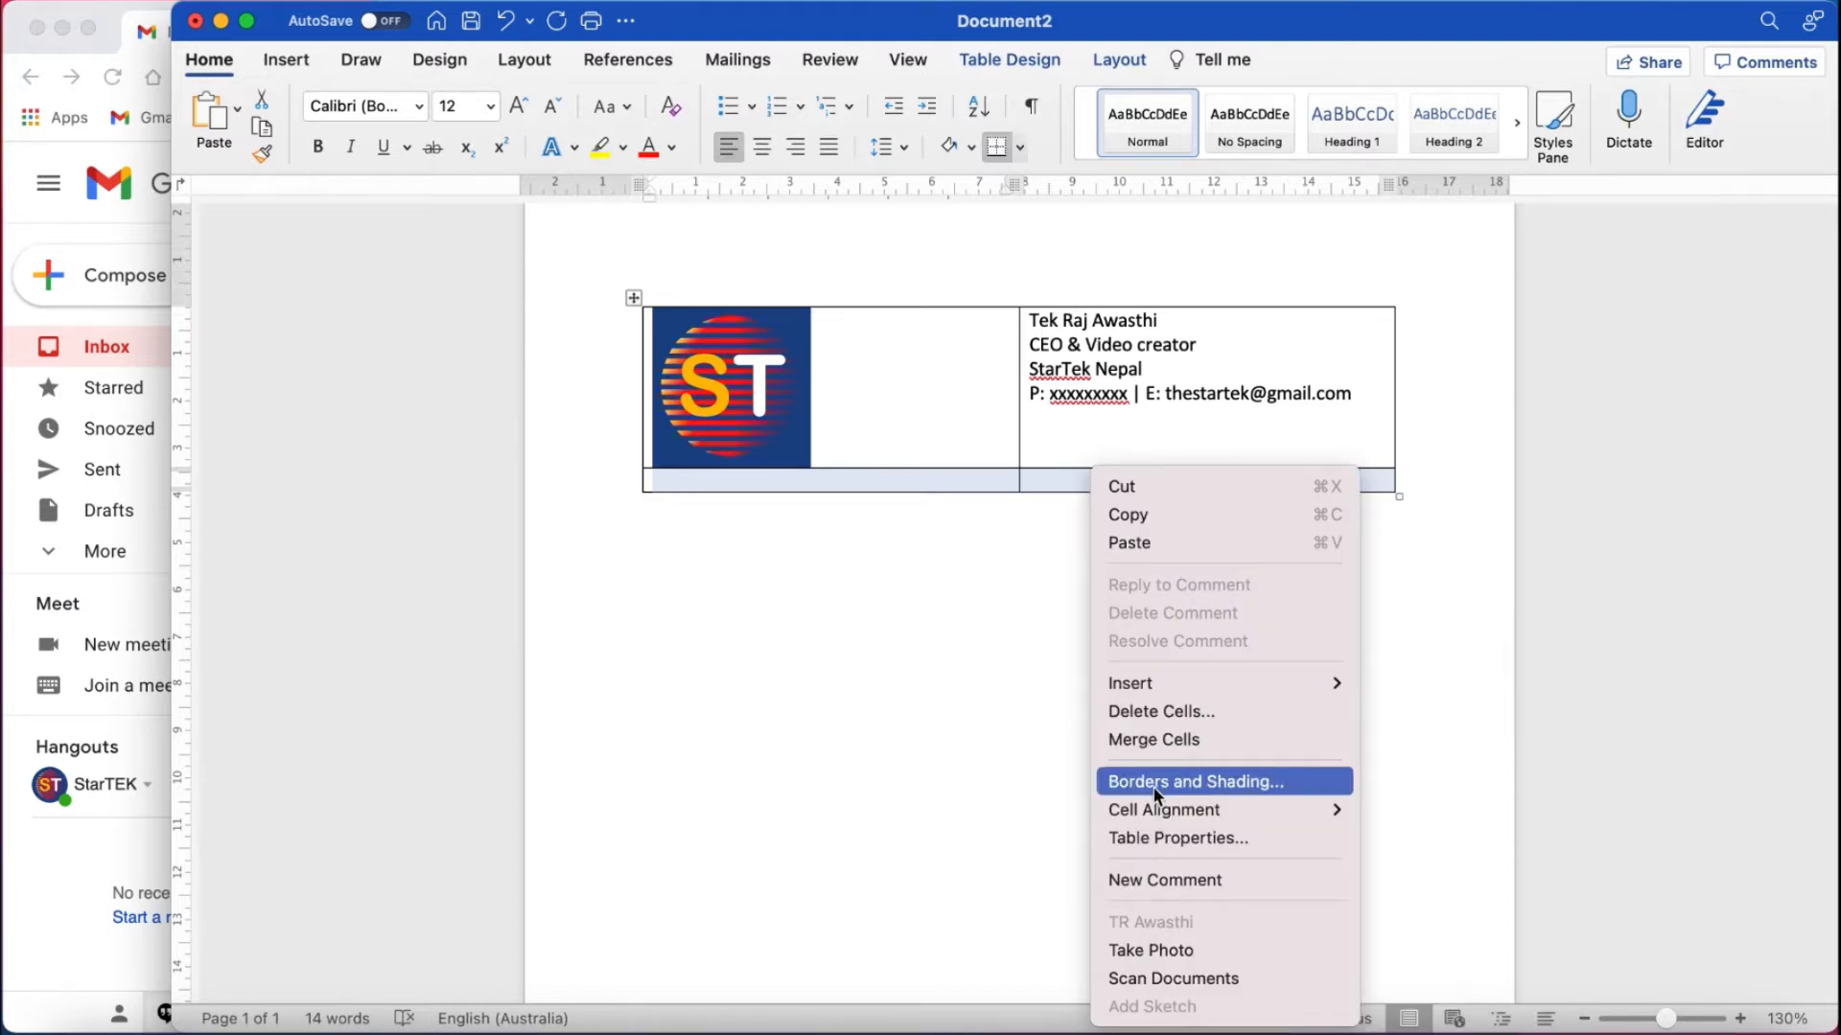
left_click(1149, 742)
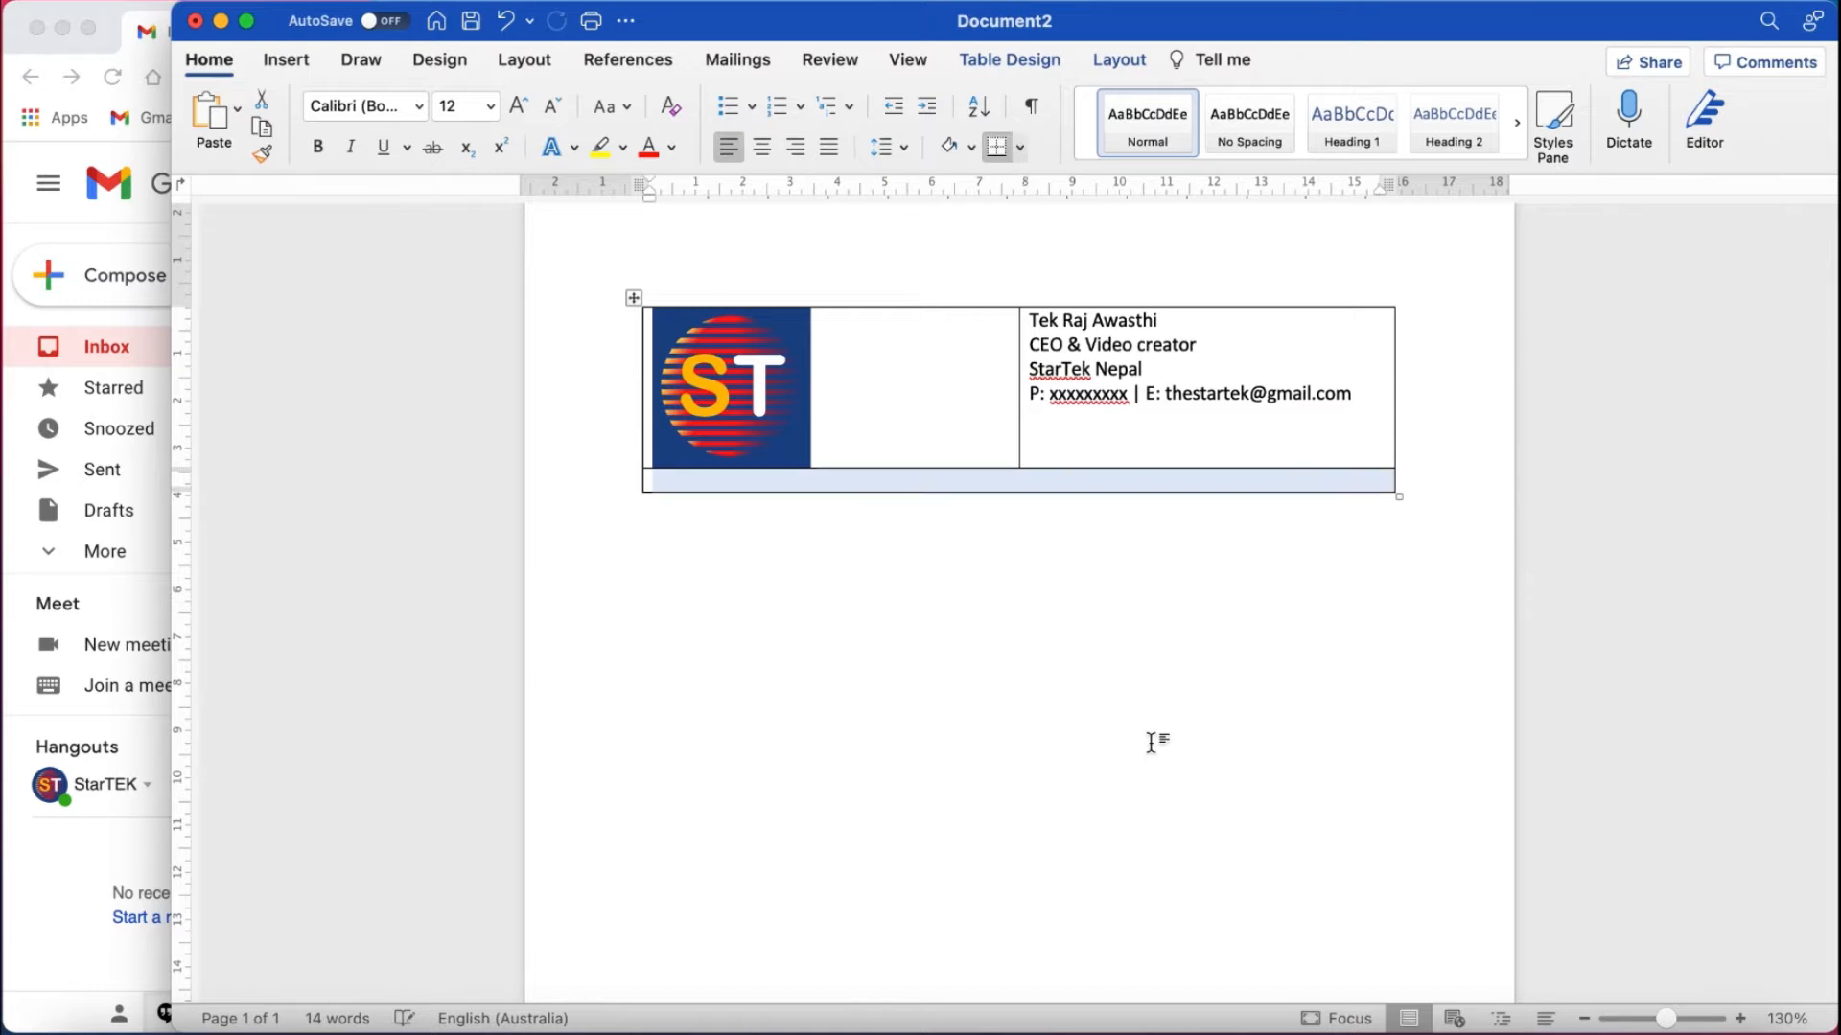
Write the disclaimer 'This email may contain sensitive information !!!' in the merged bottom row.
left_click(1068, 482)
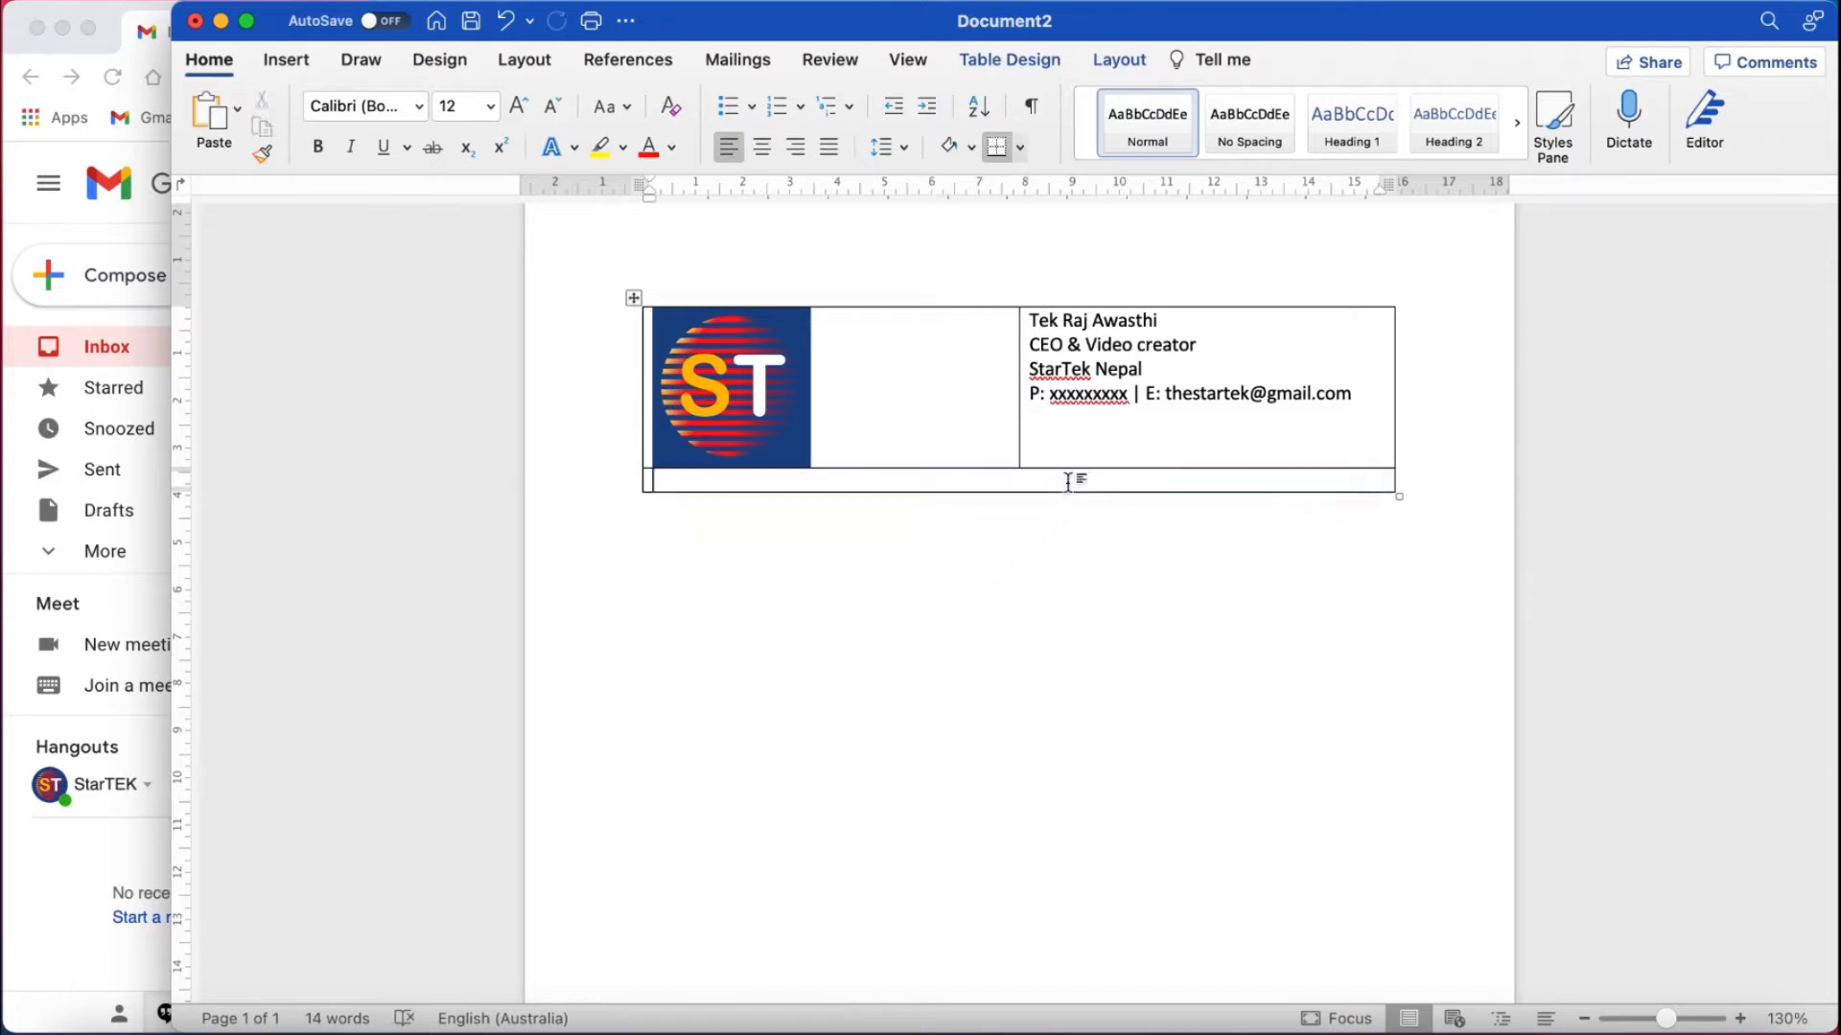
key("Return")
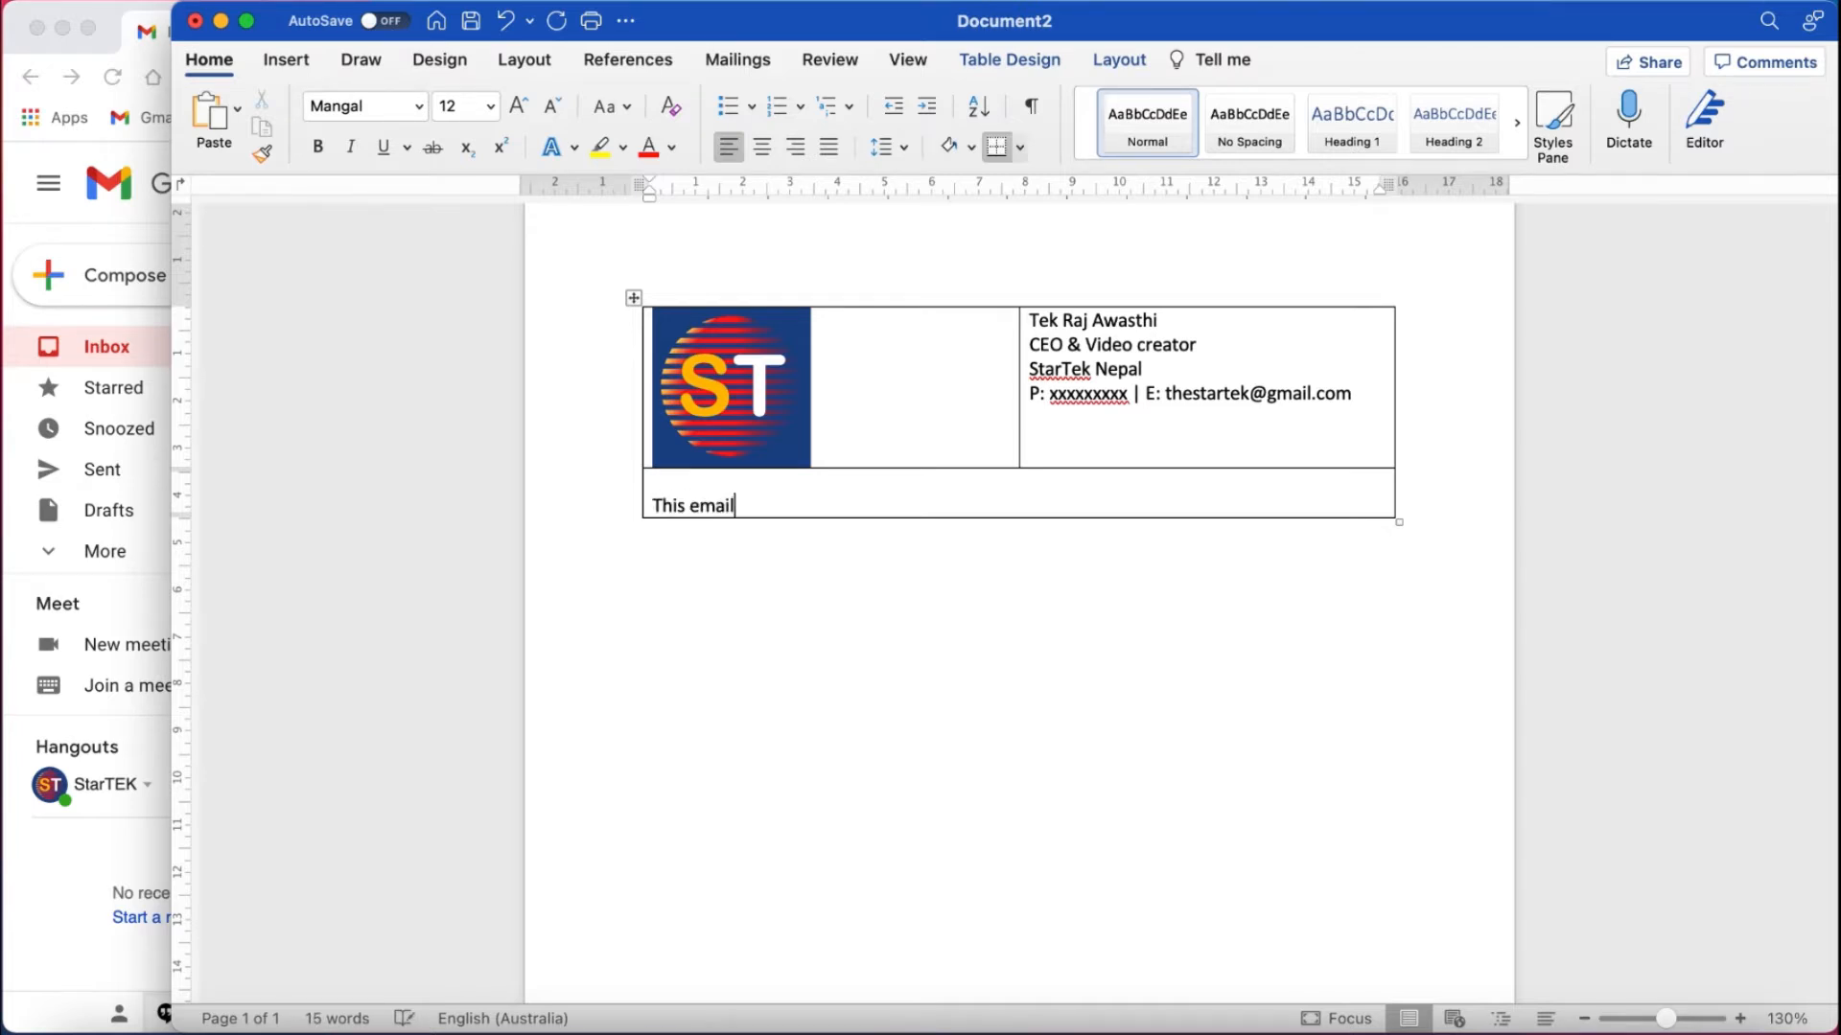
type("con")
key("BackSpace")
key("BackSpace")
key("BackSpace")
type("may contain sensitive information !!!")
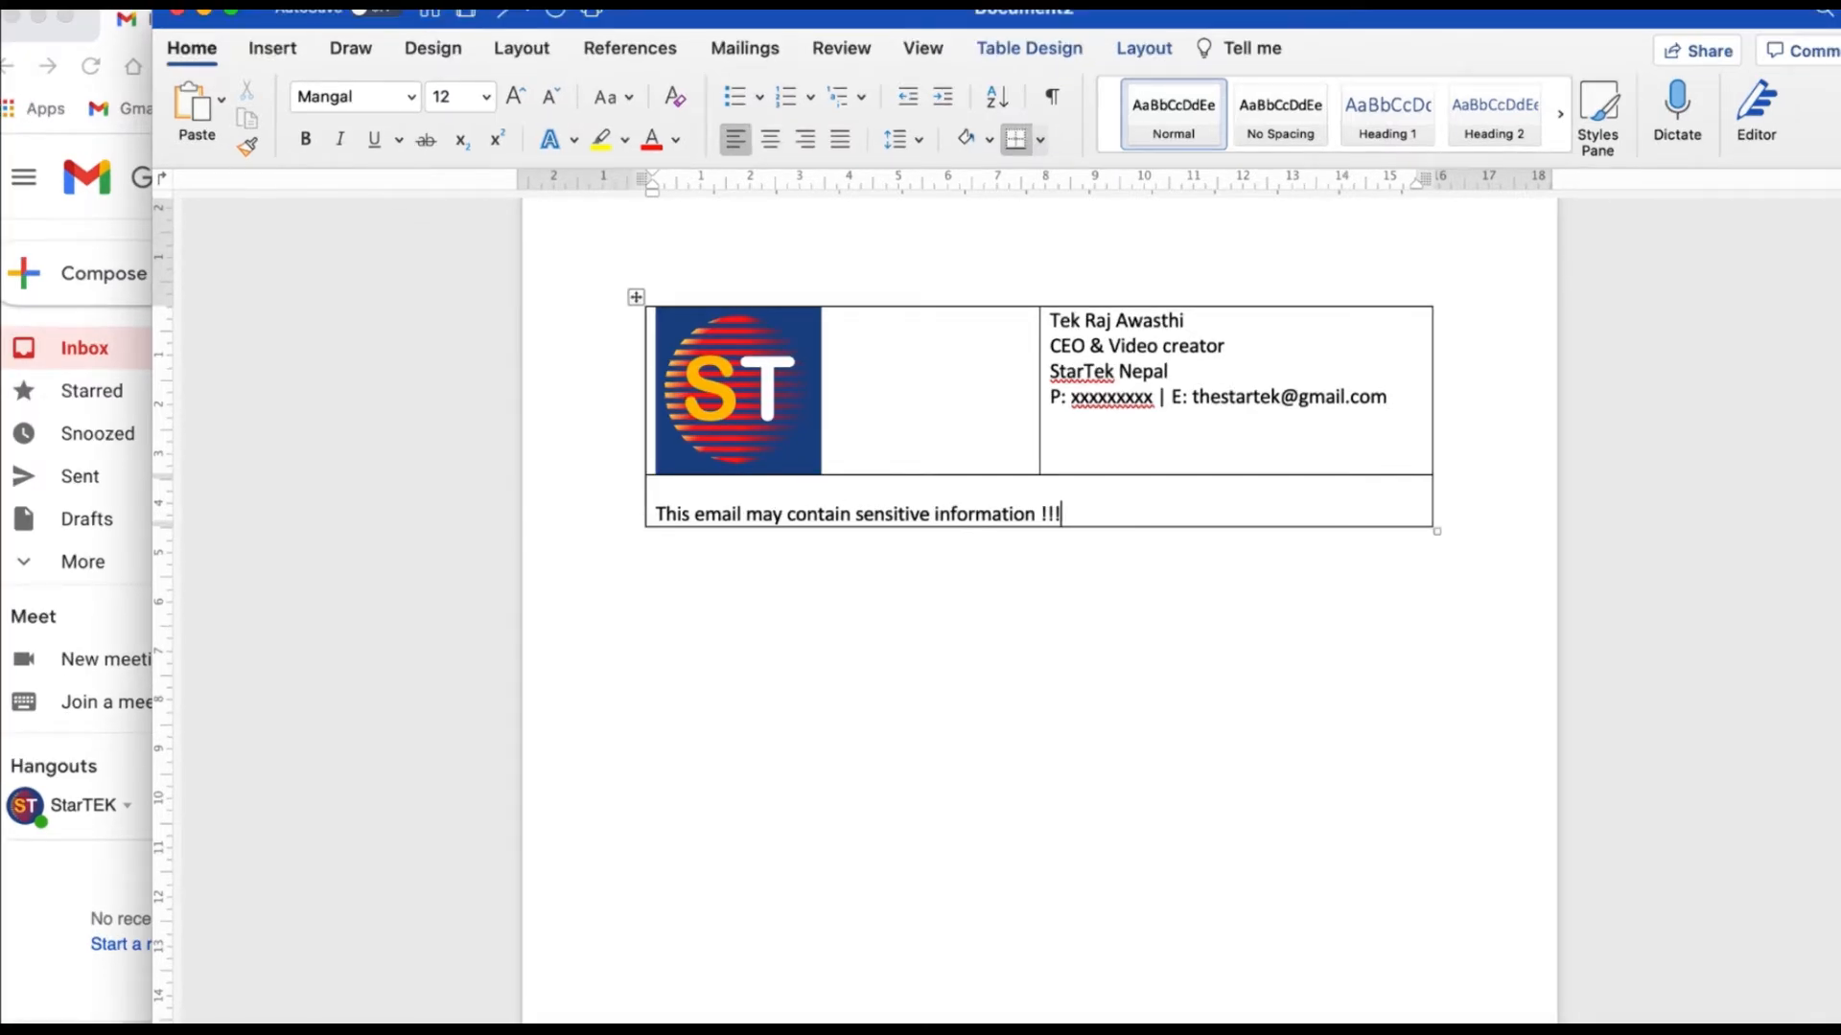
key("Down")
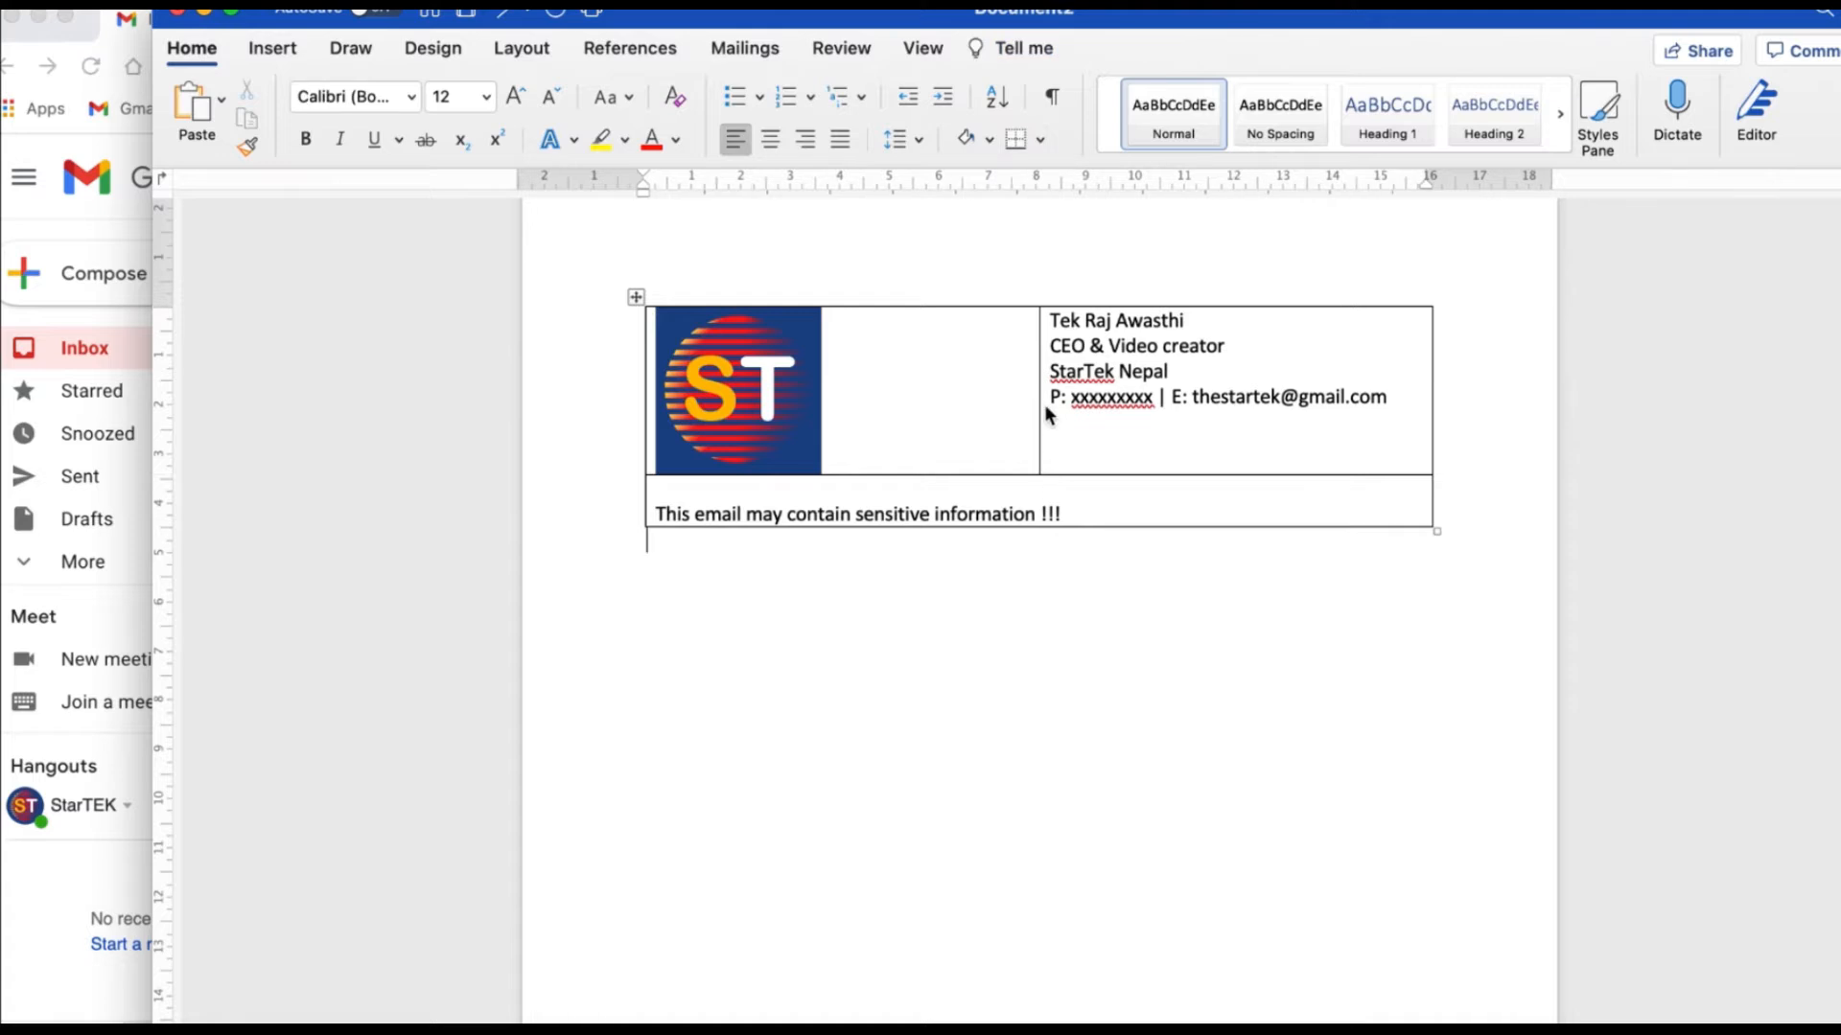
left_click(1039, 395)
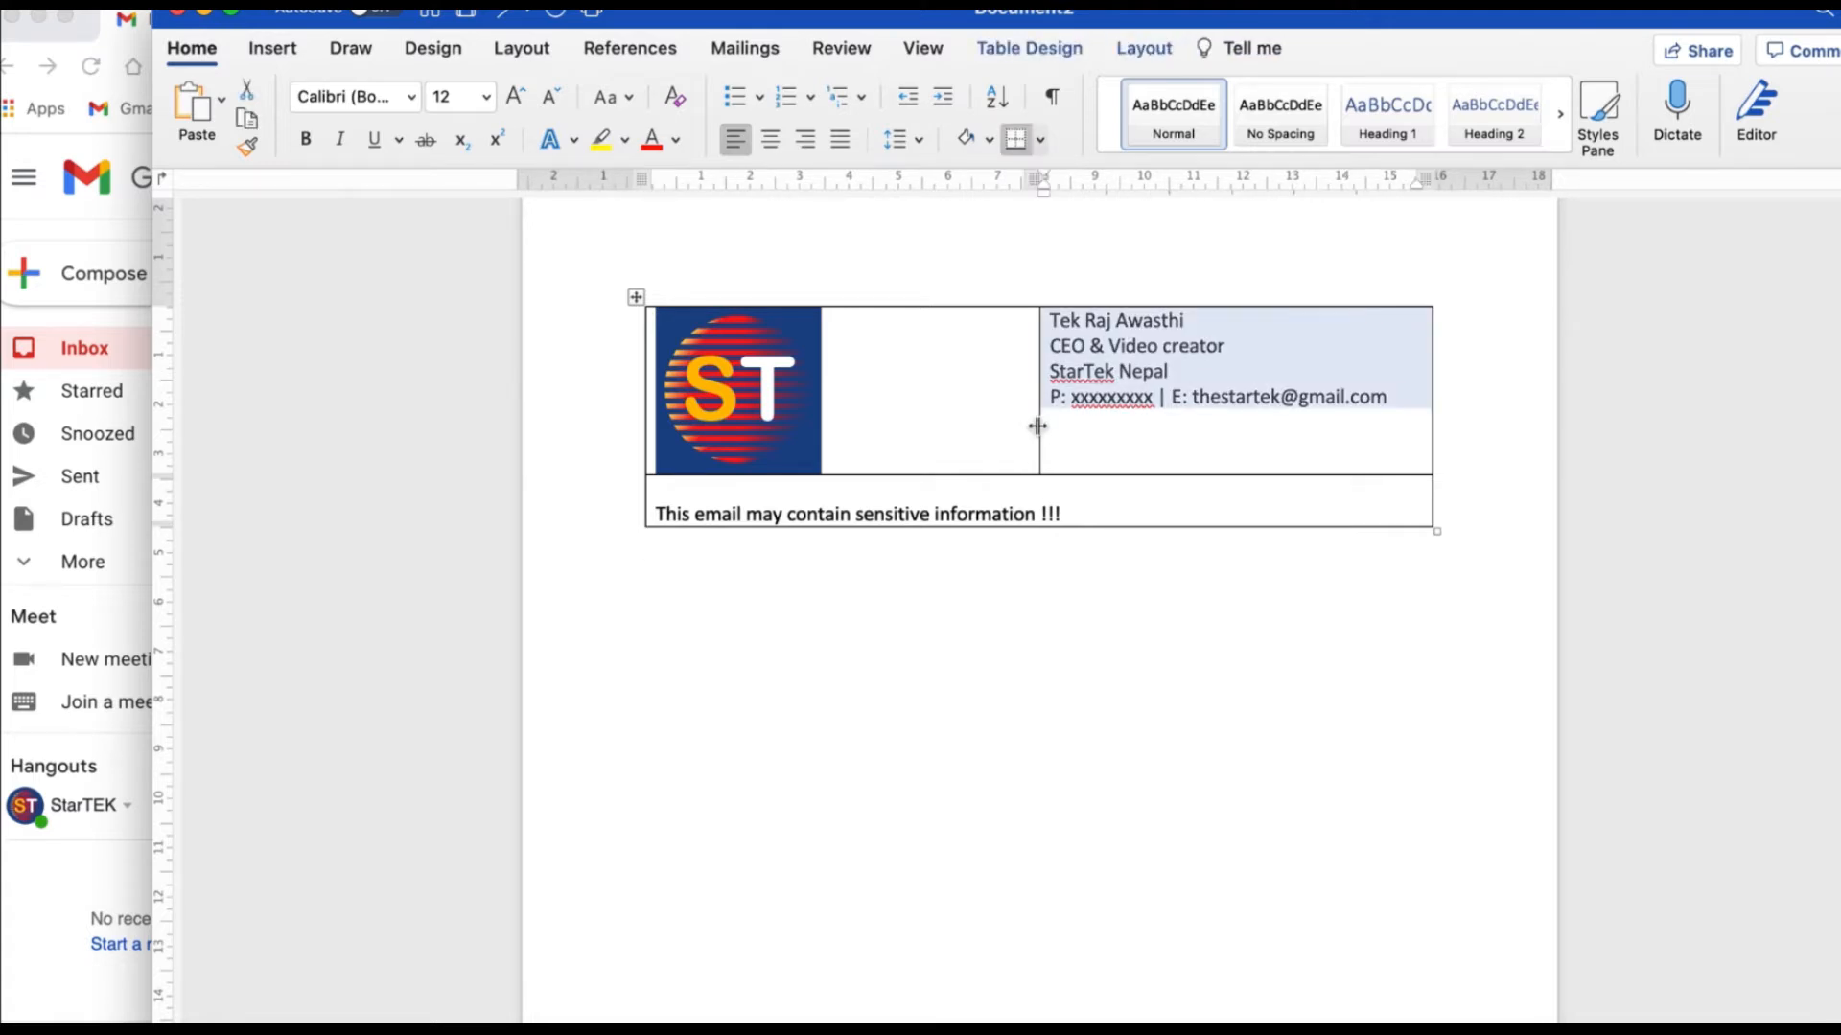
Drag the column border beside the logo and shrink the ST logo to about 2.5 cm square.
left_click_drag(1038, 426, 804, 465)
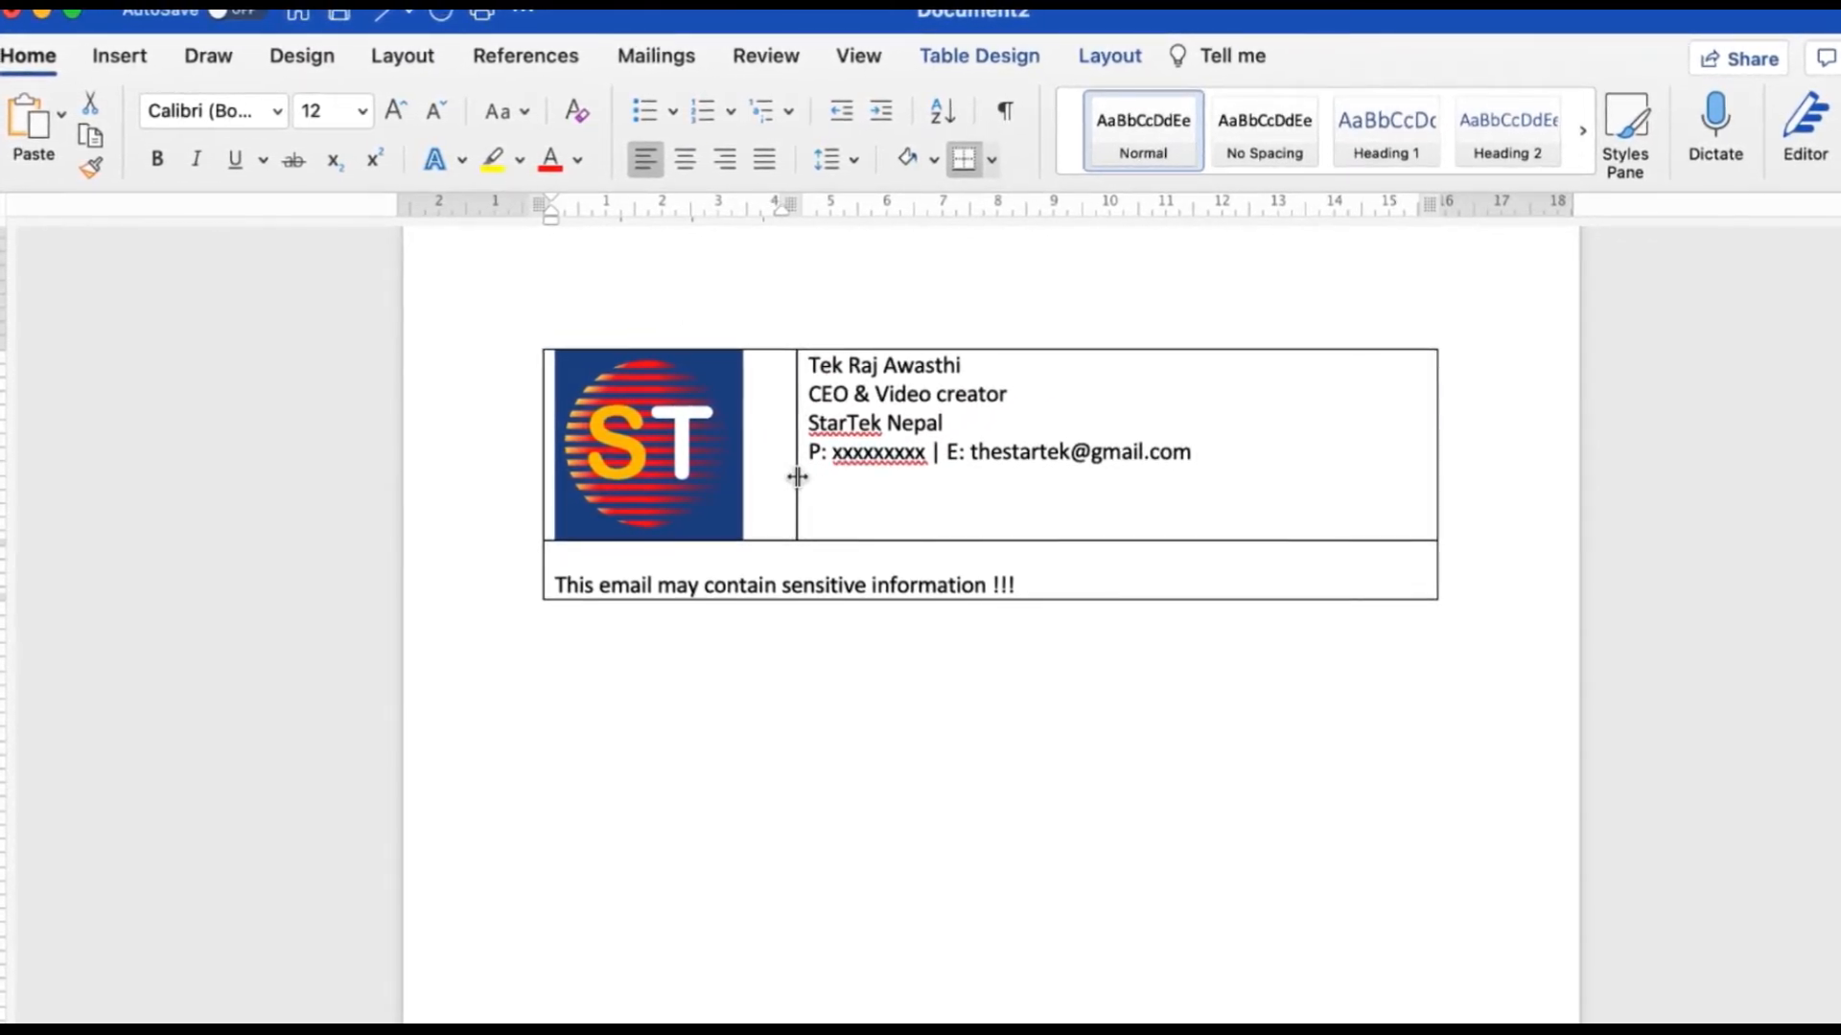
left_click(800, 484)
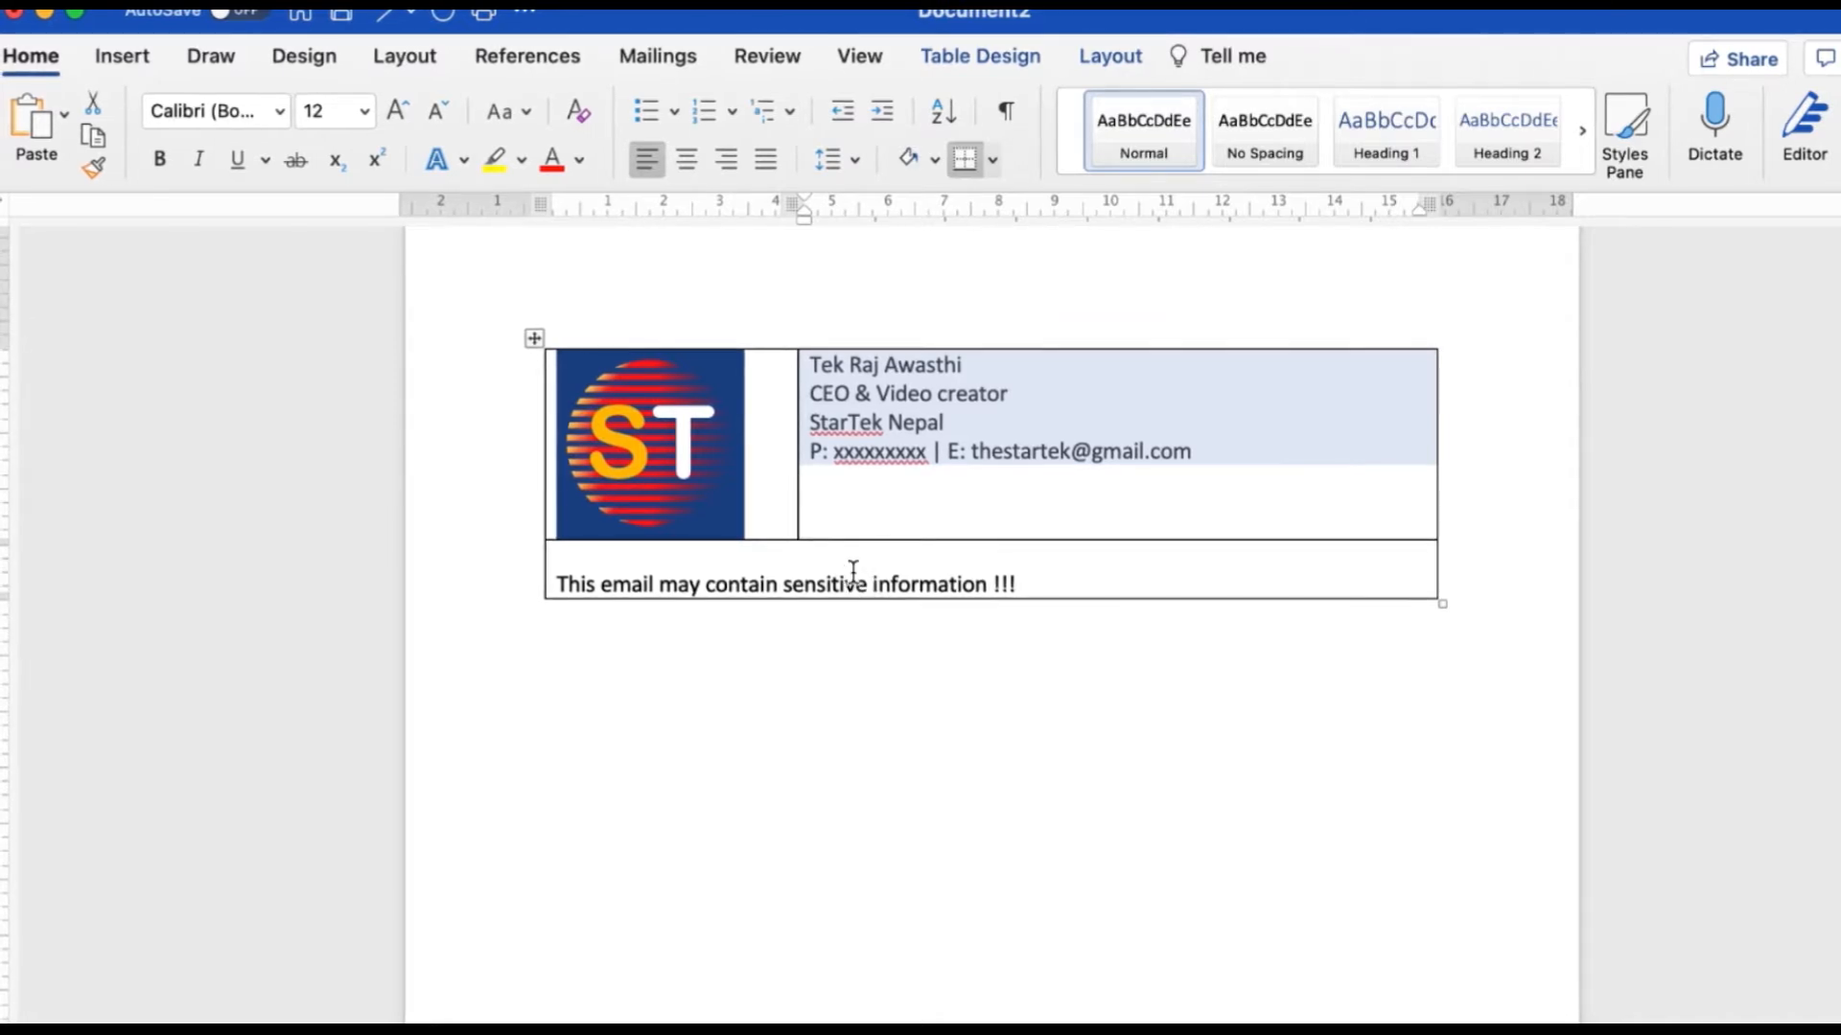
left_click(736, 516)
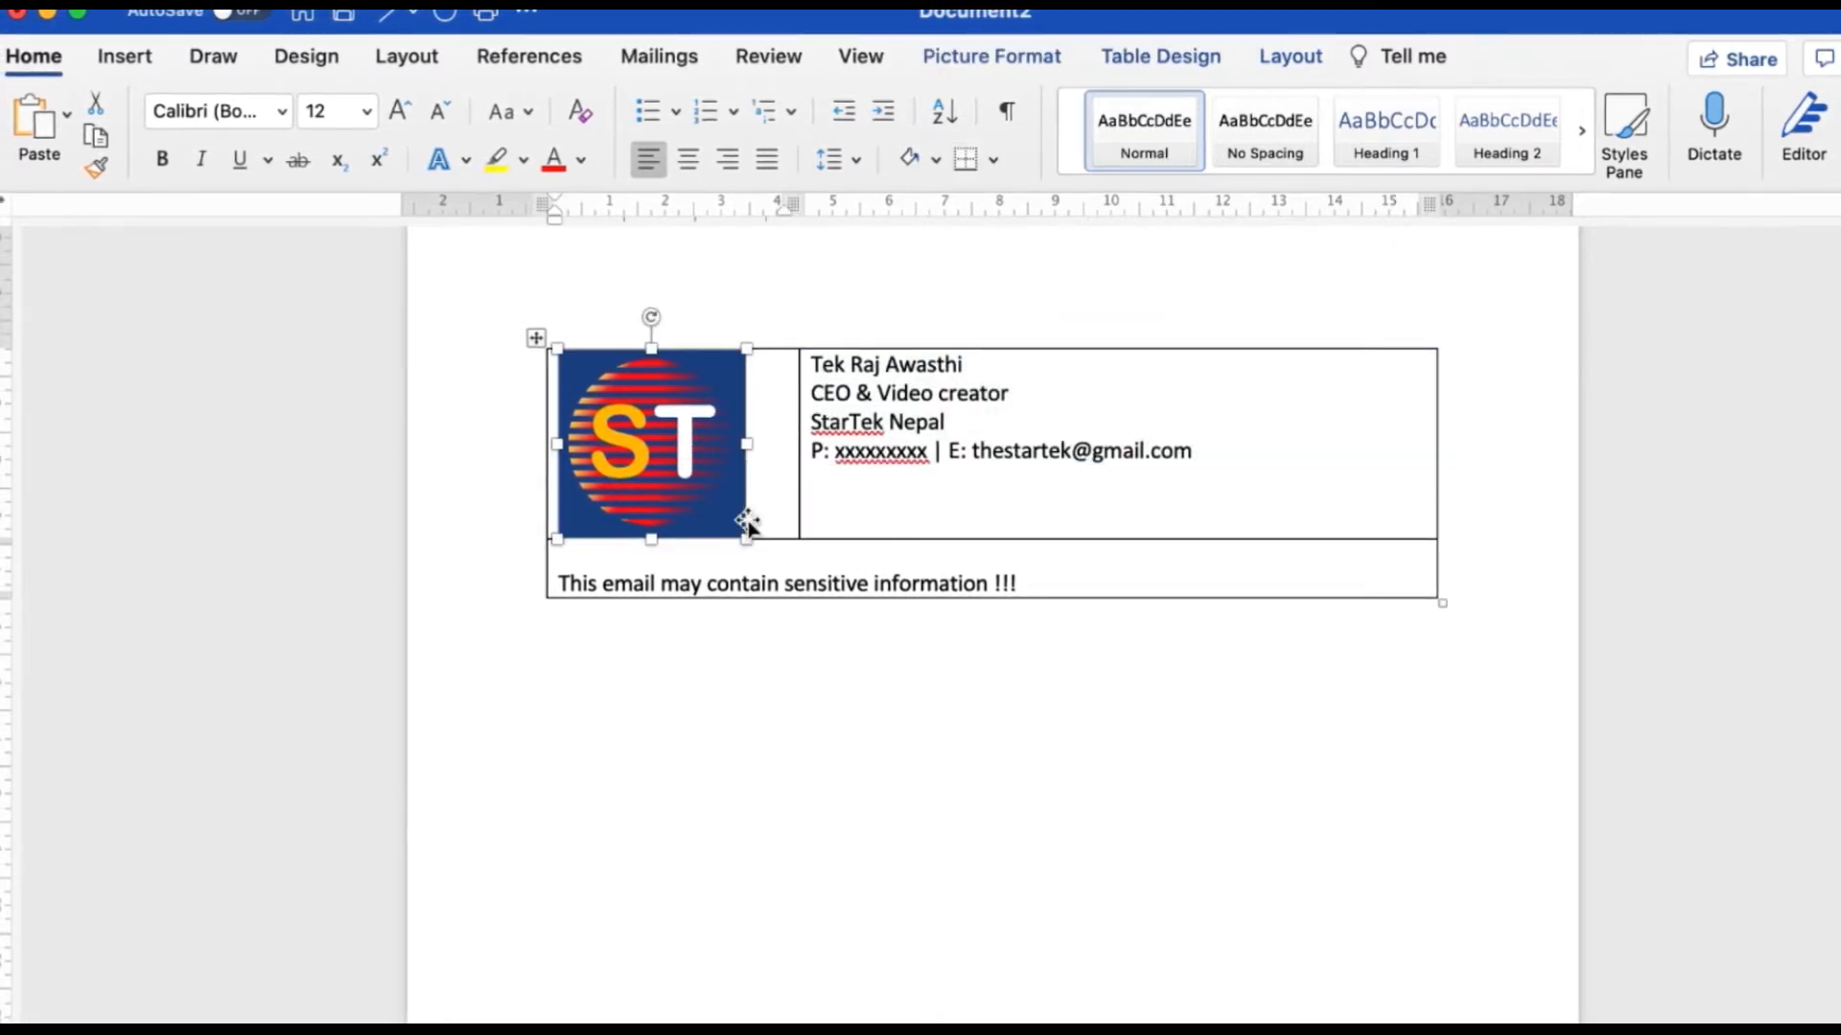
left_click_drag(748, 537, 764, 413)
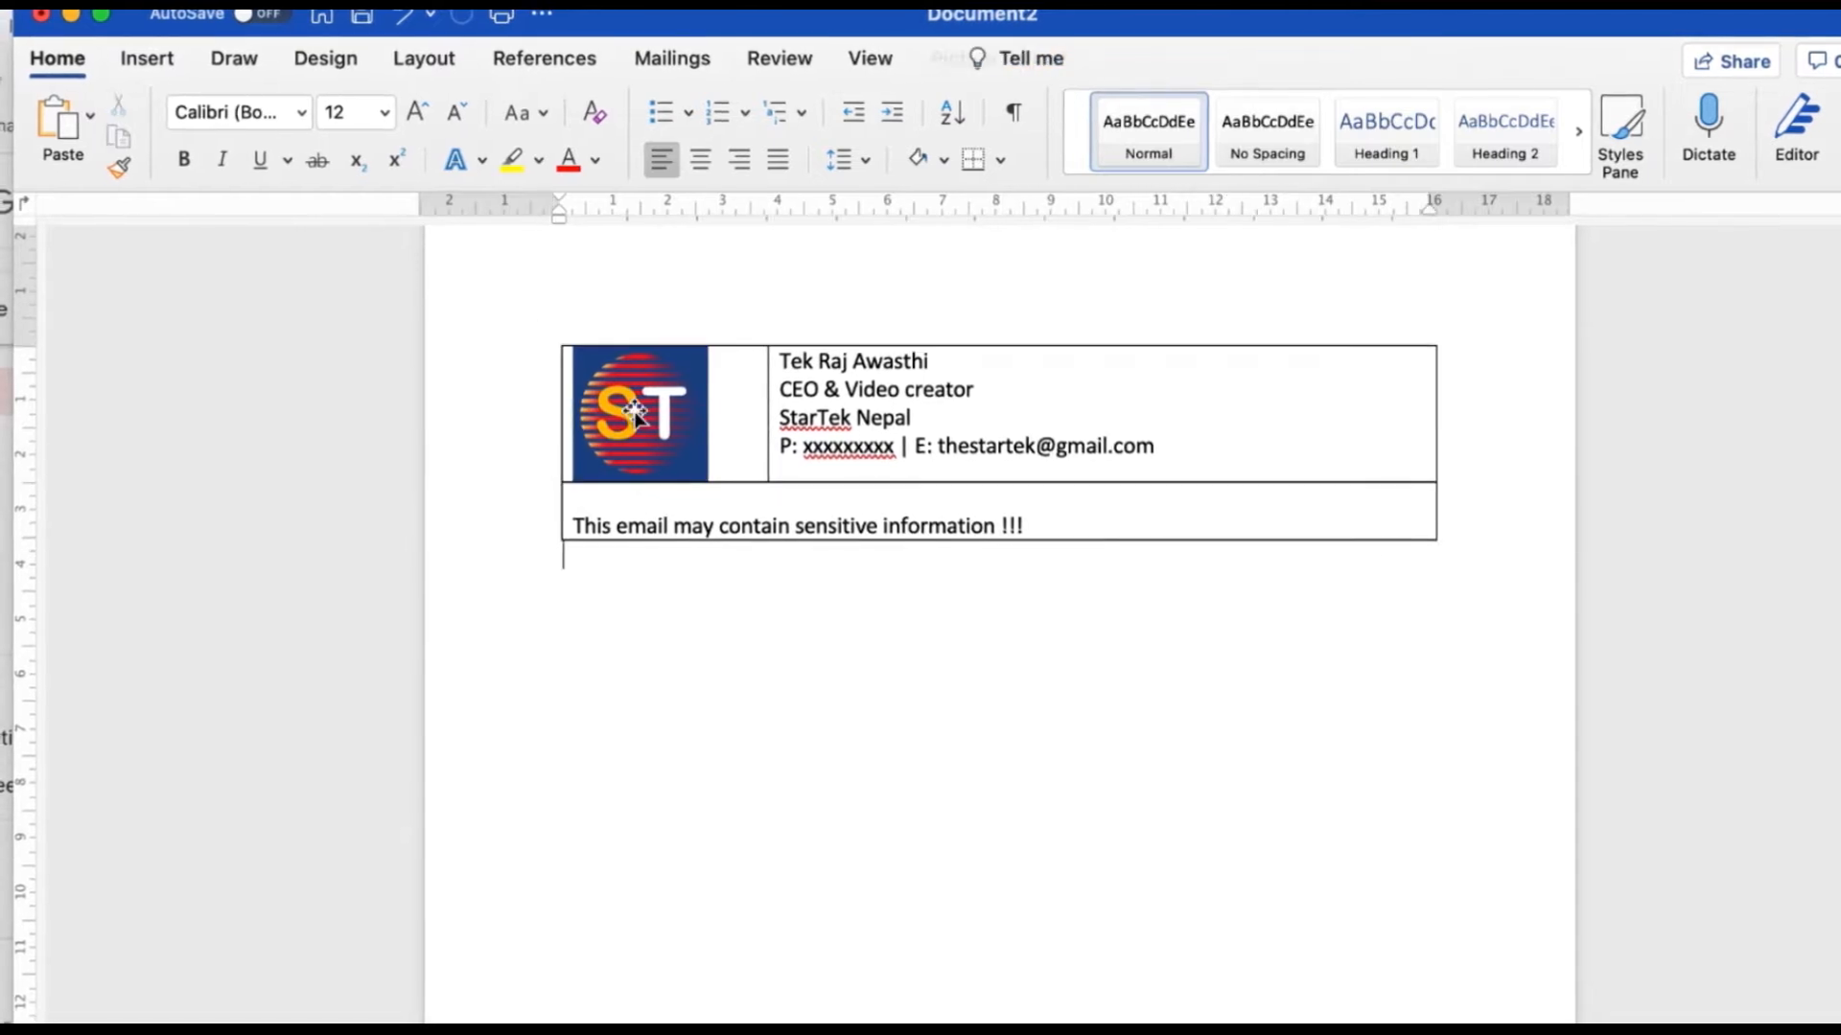
left_click(578, 358)
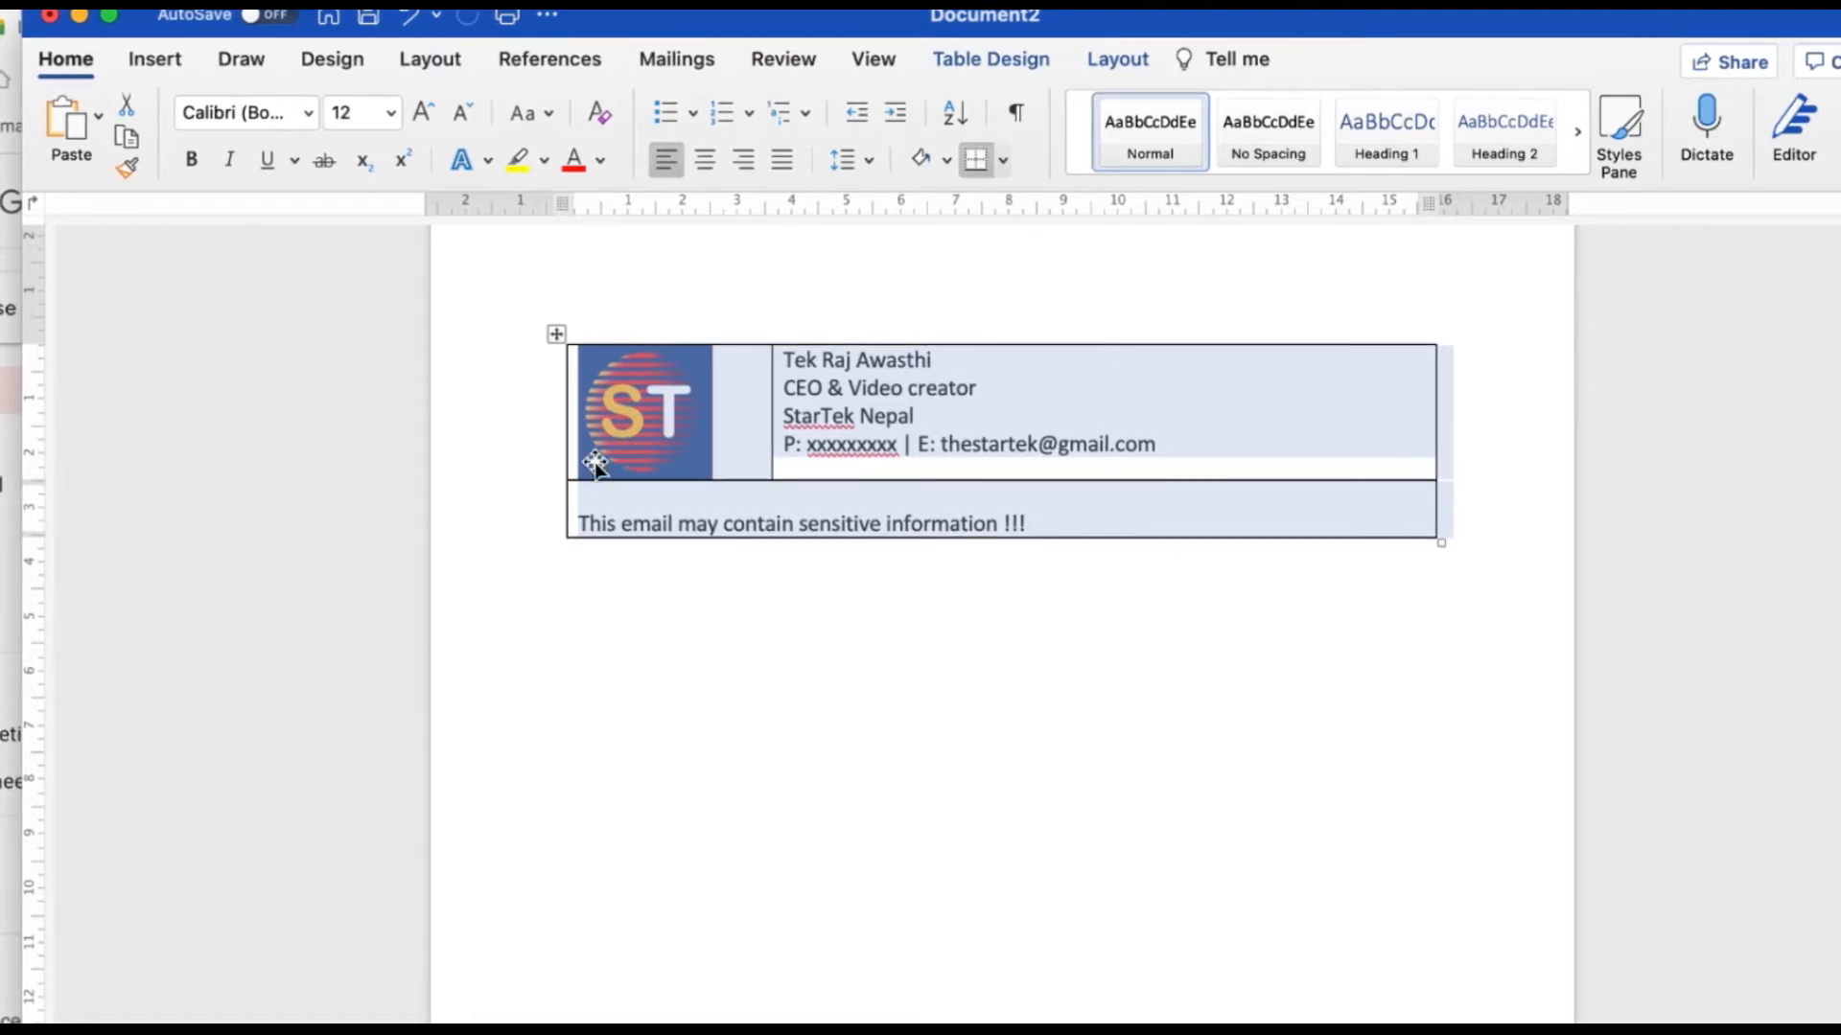
Set the signature table's borders to None in Borders and Shading.
right_click(727, 425)
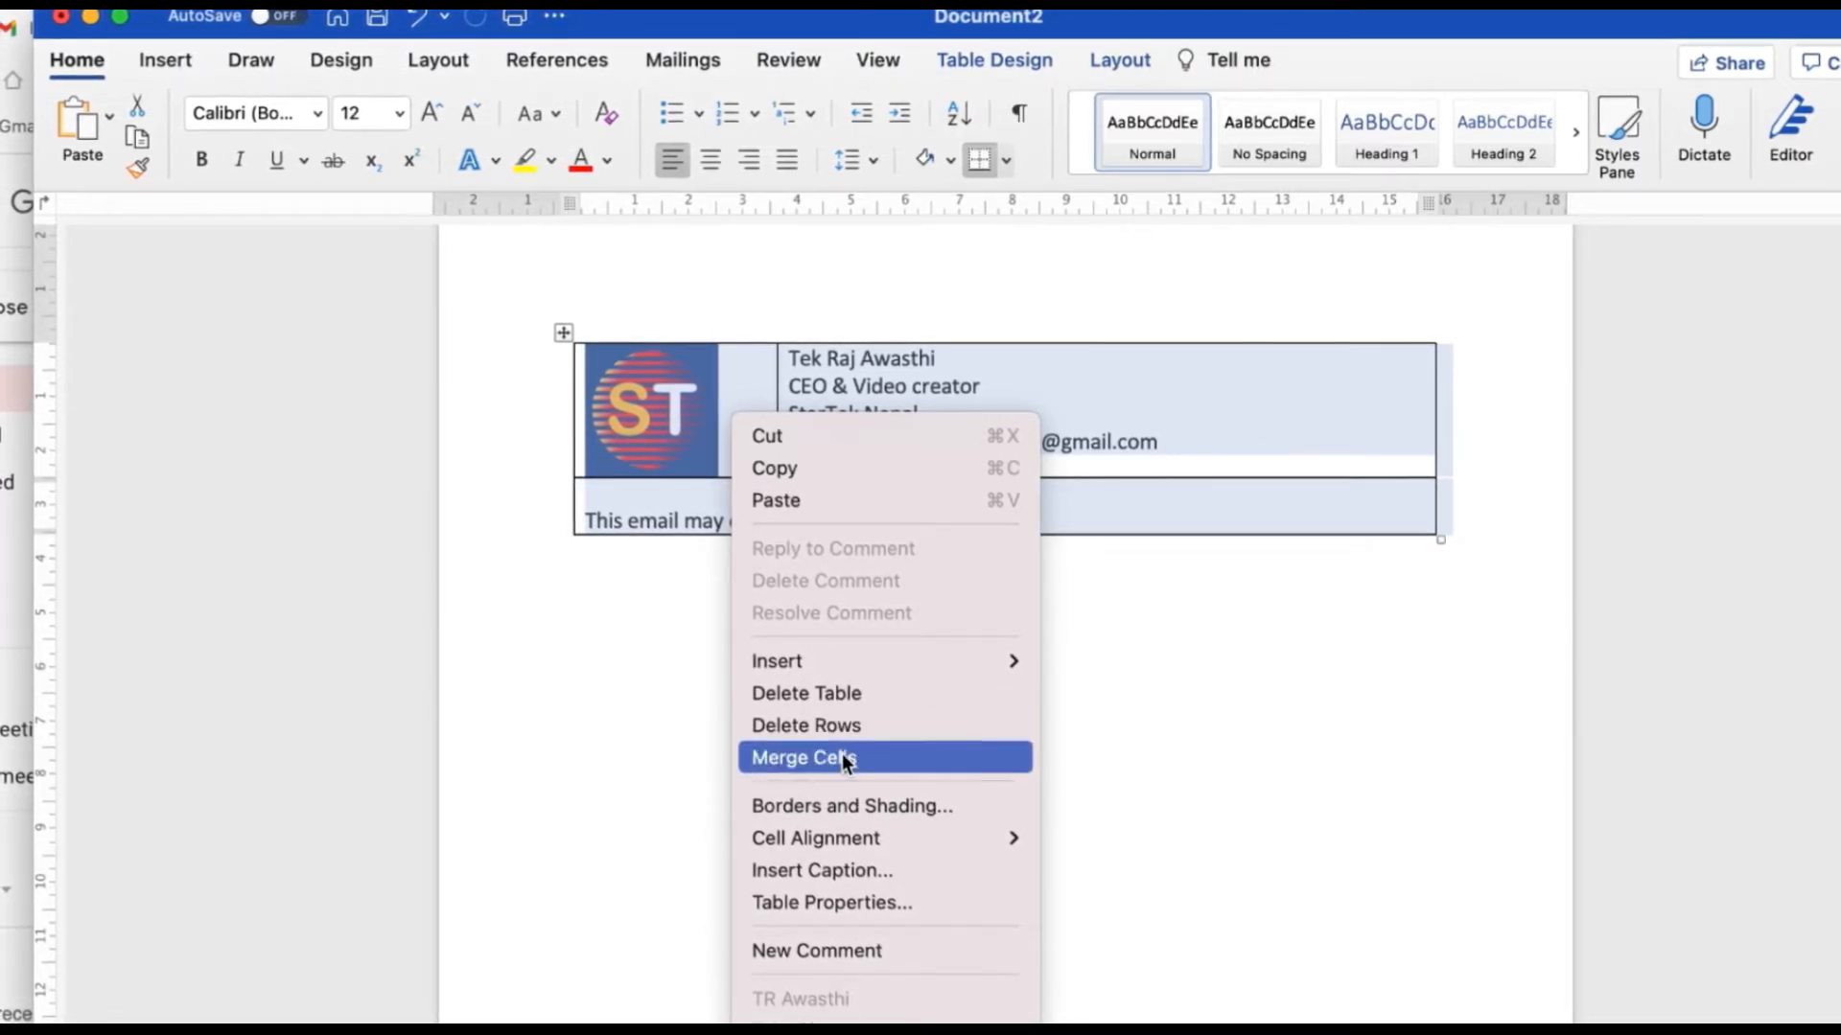
left_click(855, 801)
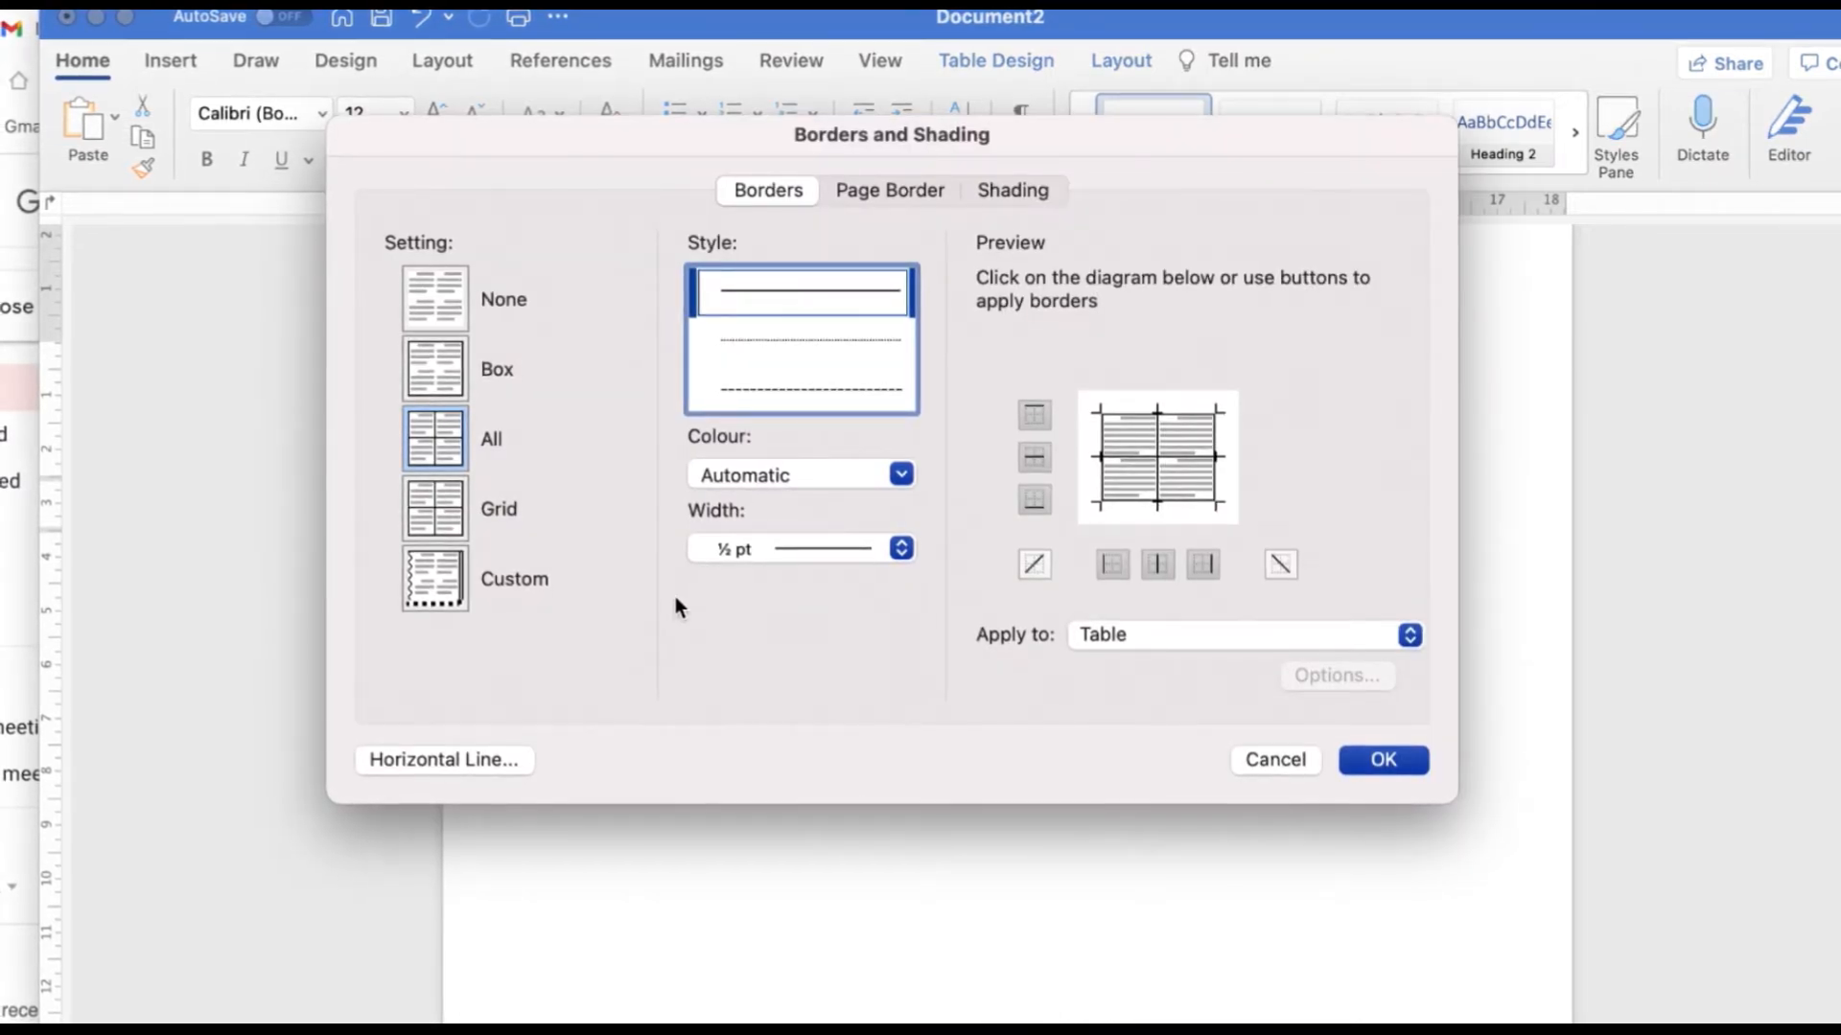
left_click(435, 297)
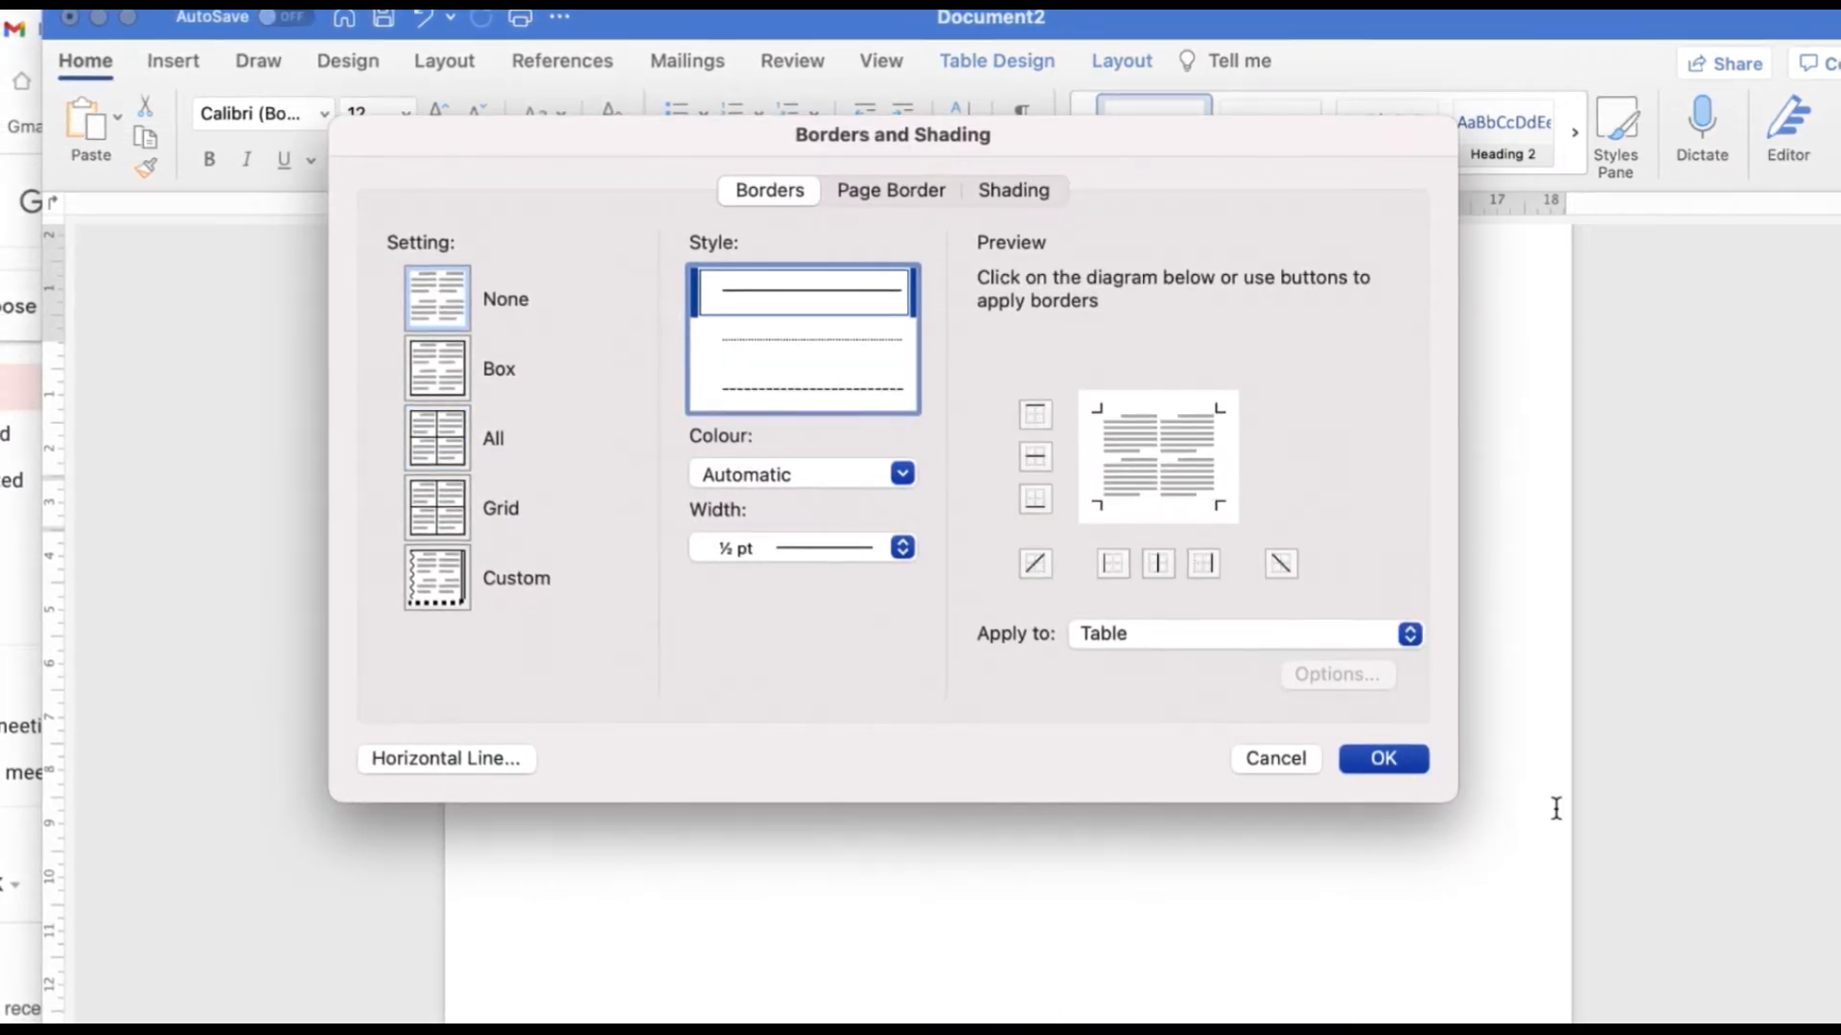
left_click(1398, 757)
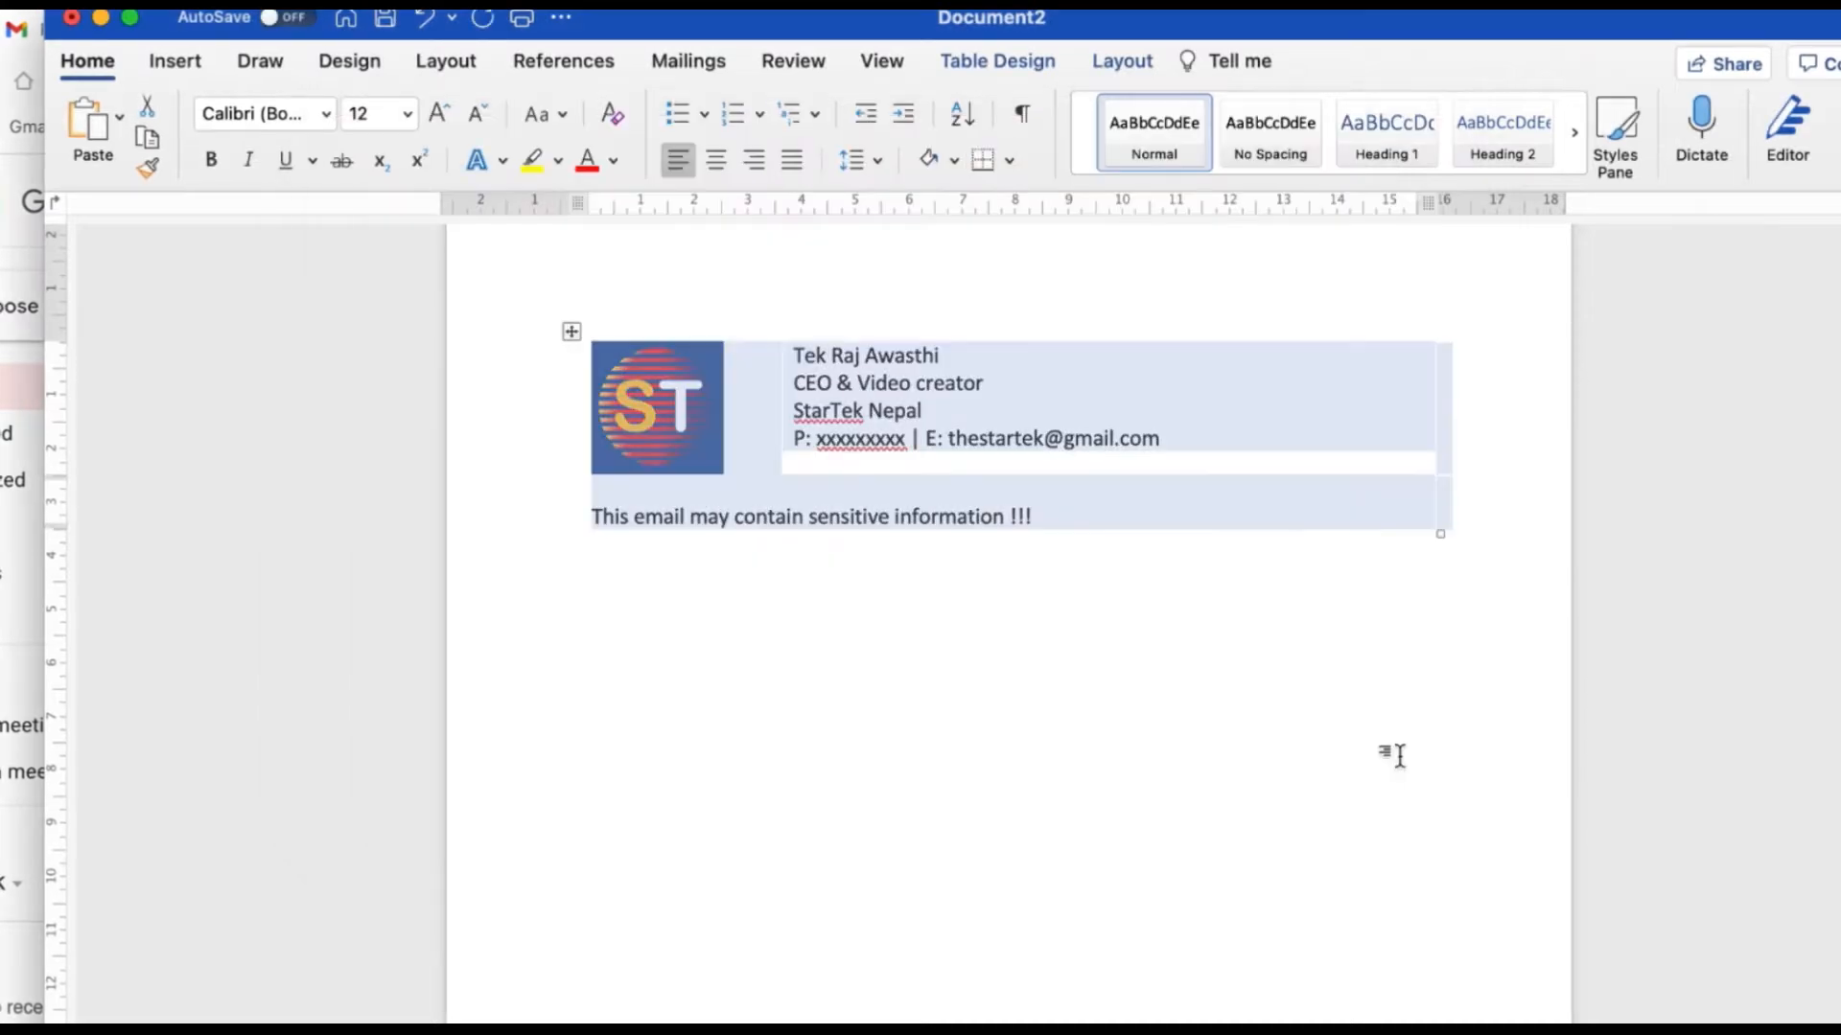
left_click(957, 692)
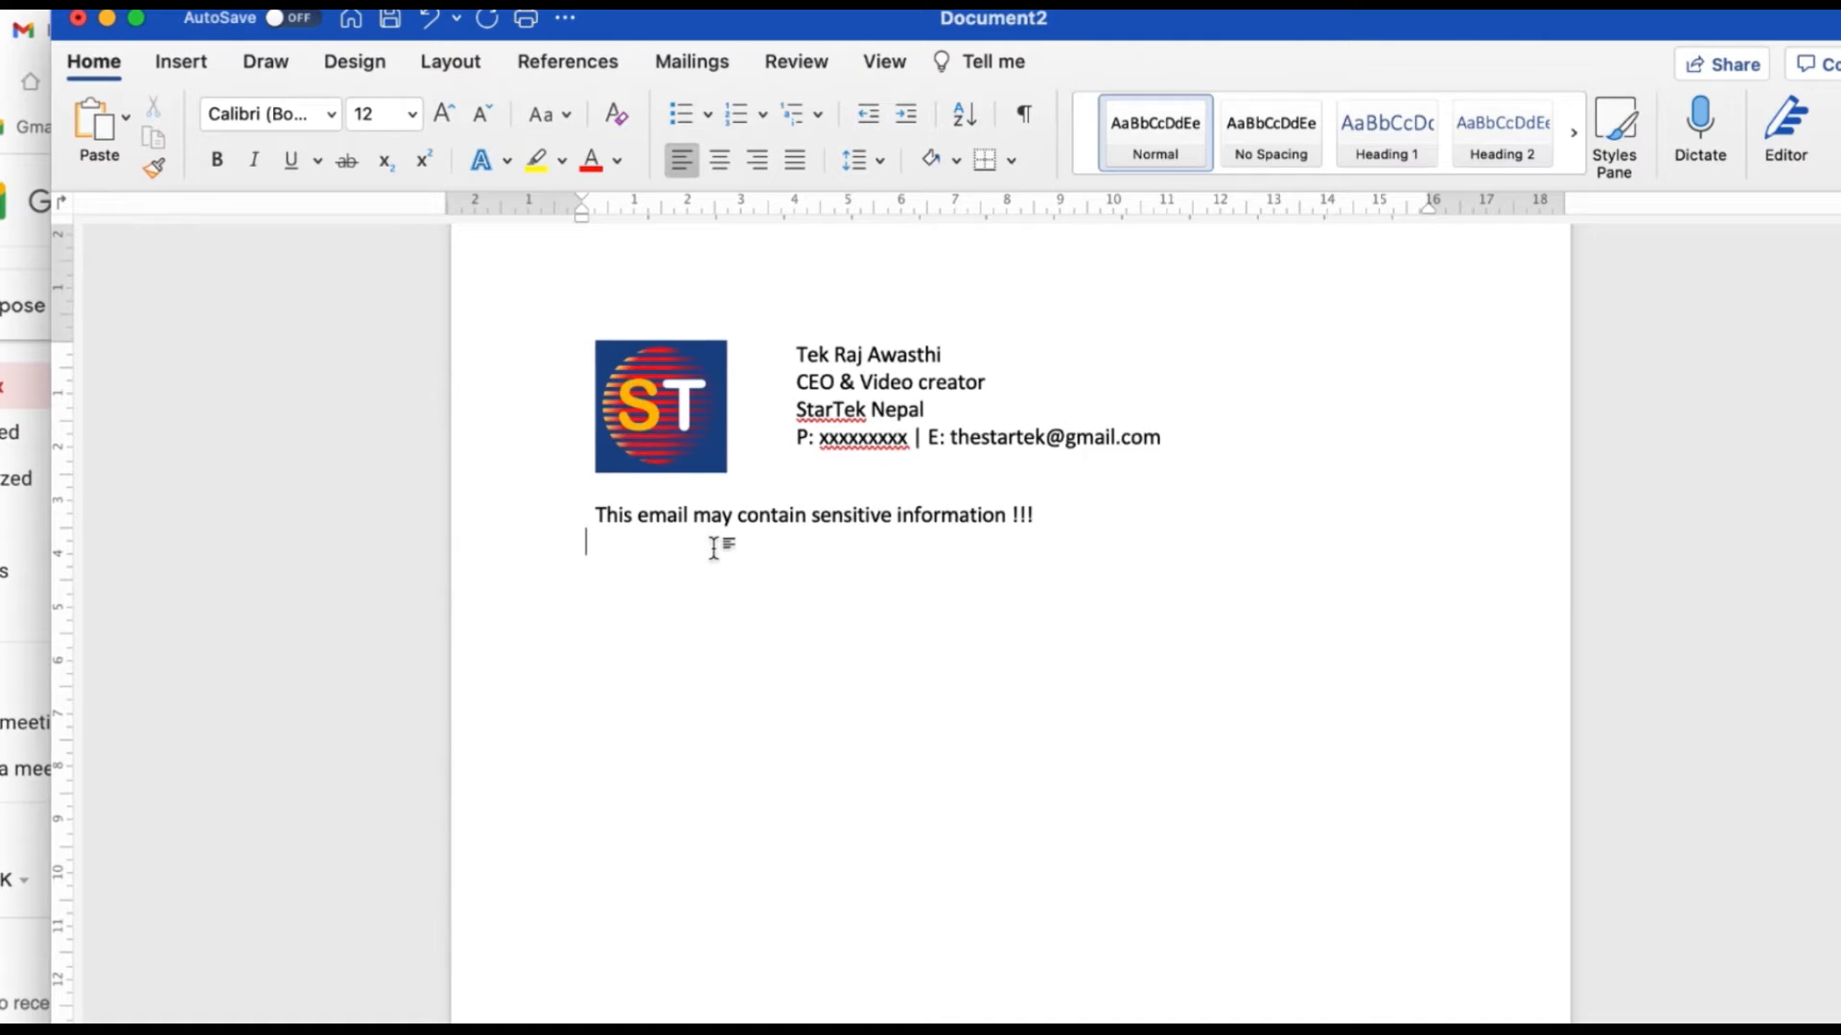
Colour the disclaimer line's text with a grey theme font colour.
left_click_drag(600, 515, 1081, 513)
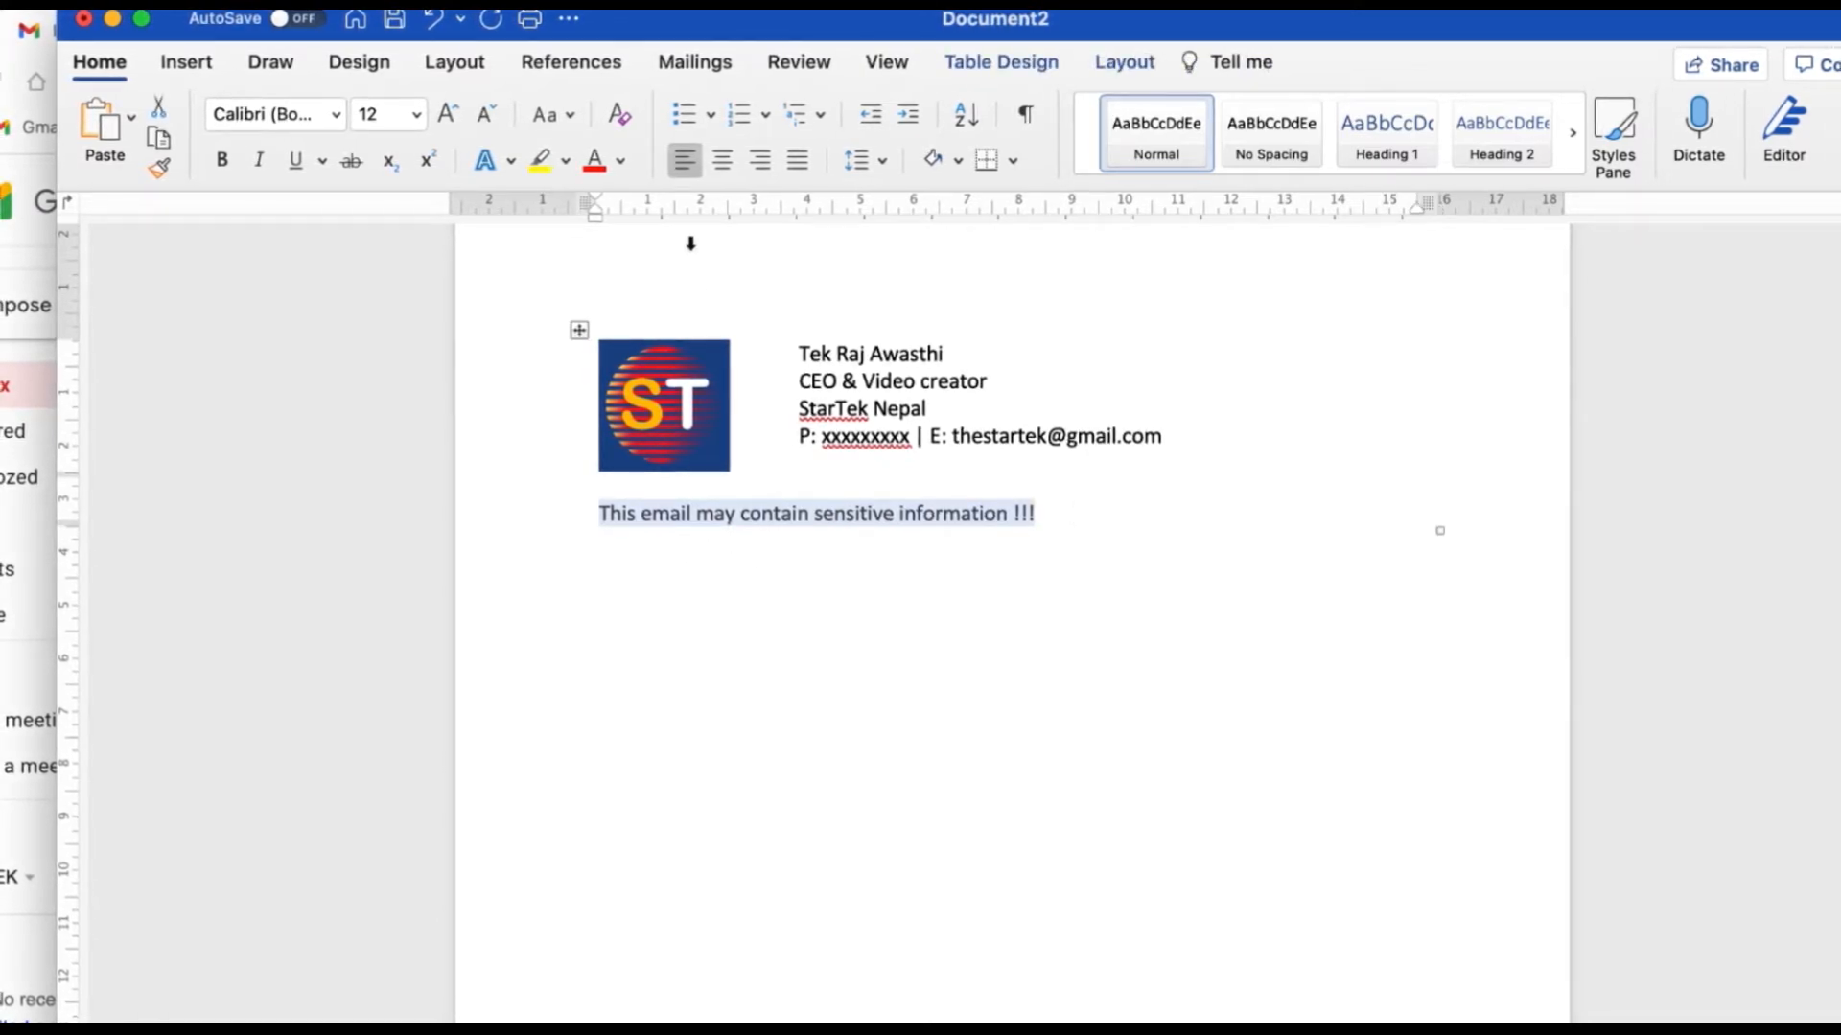
left_click(622, 162)
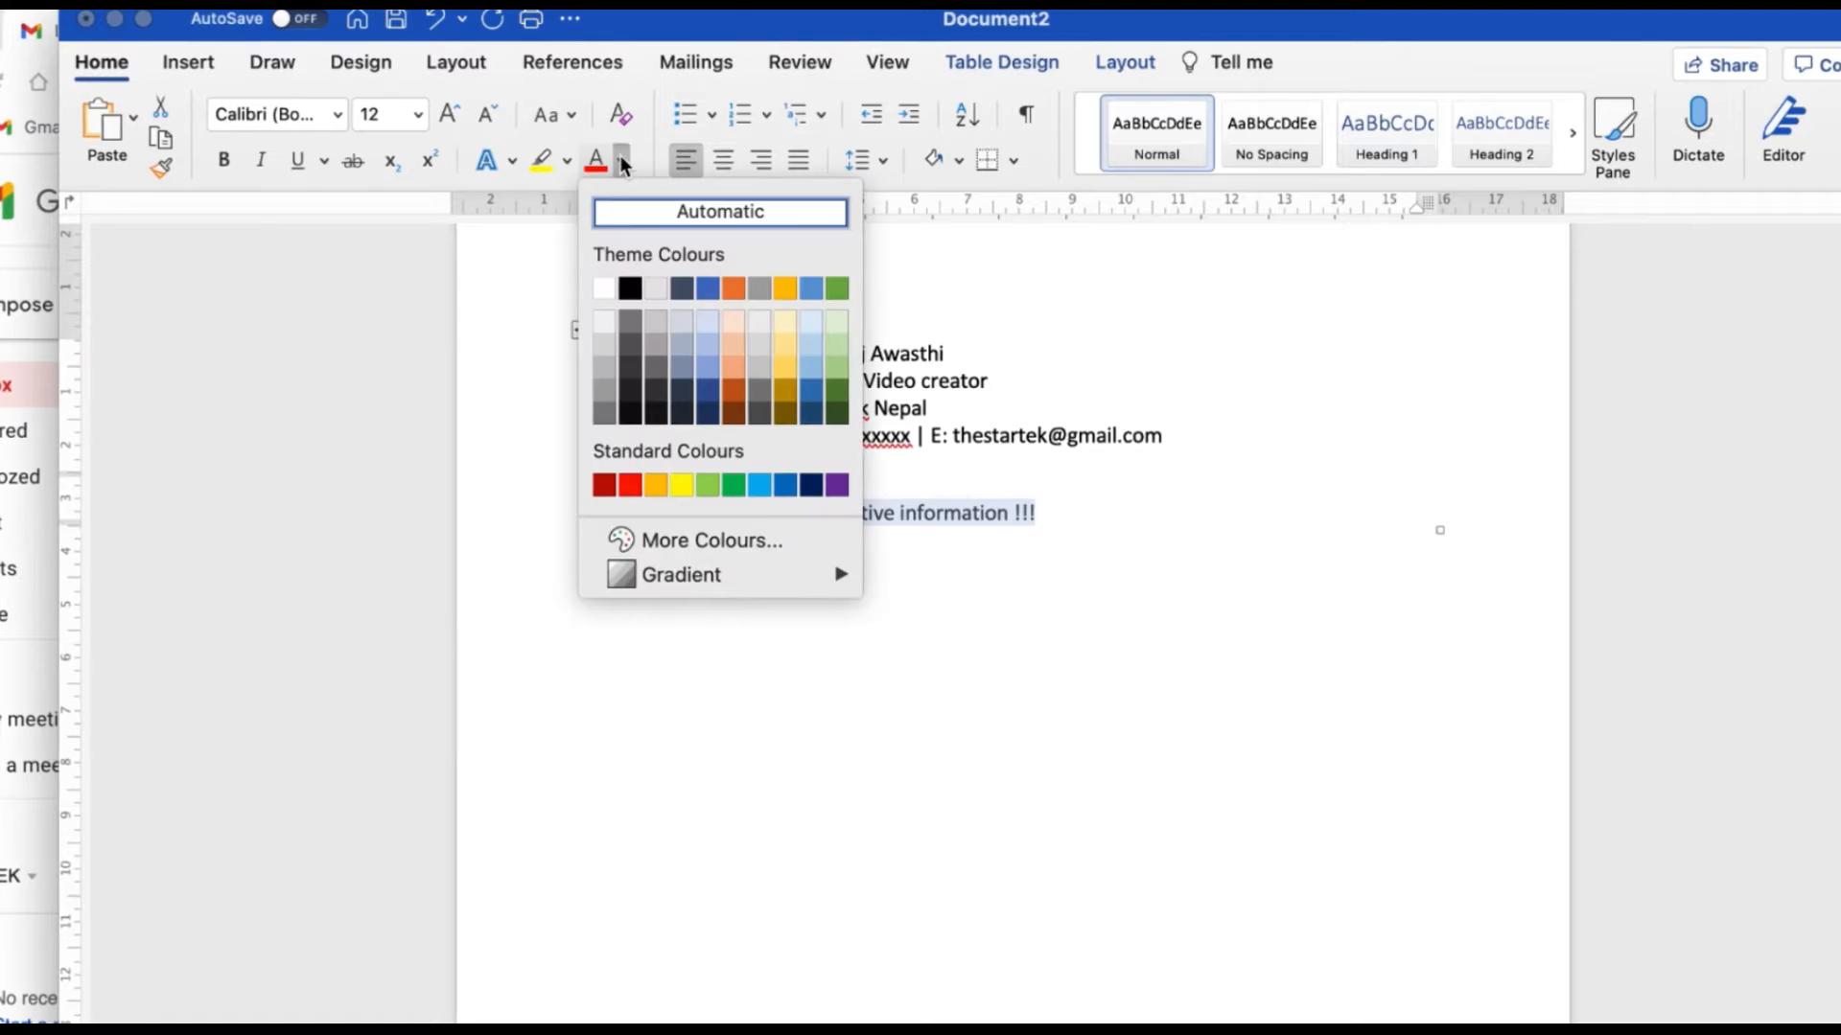
left_click(630, 390)
left_click(844, 679)
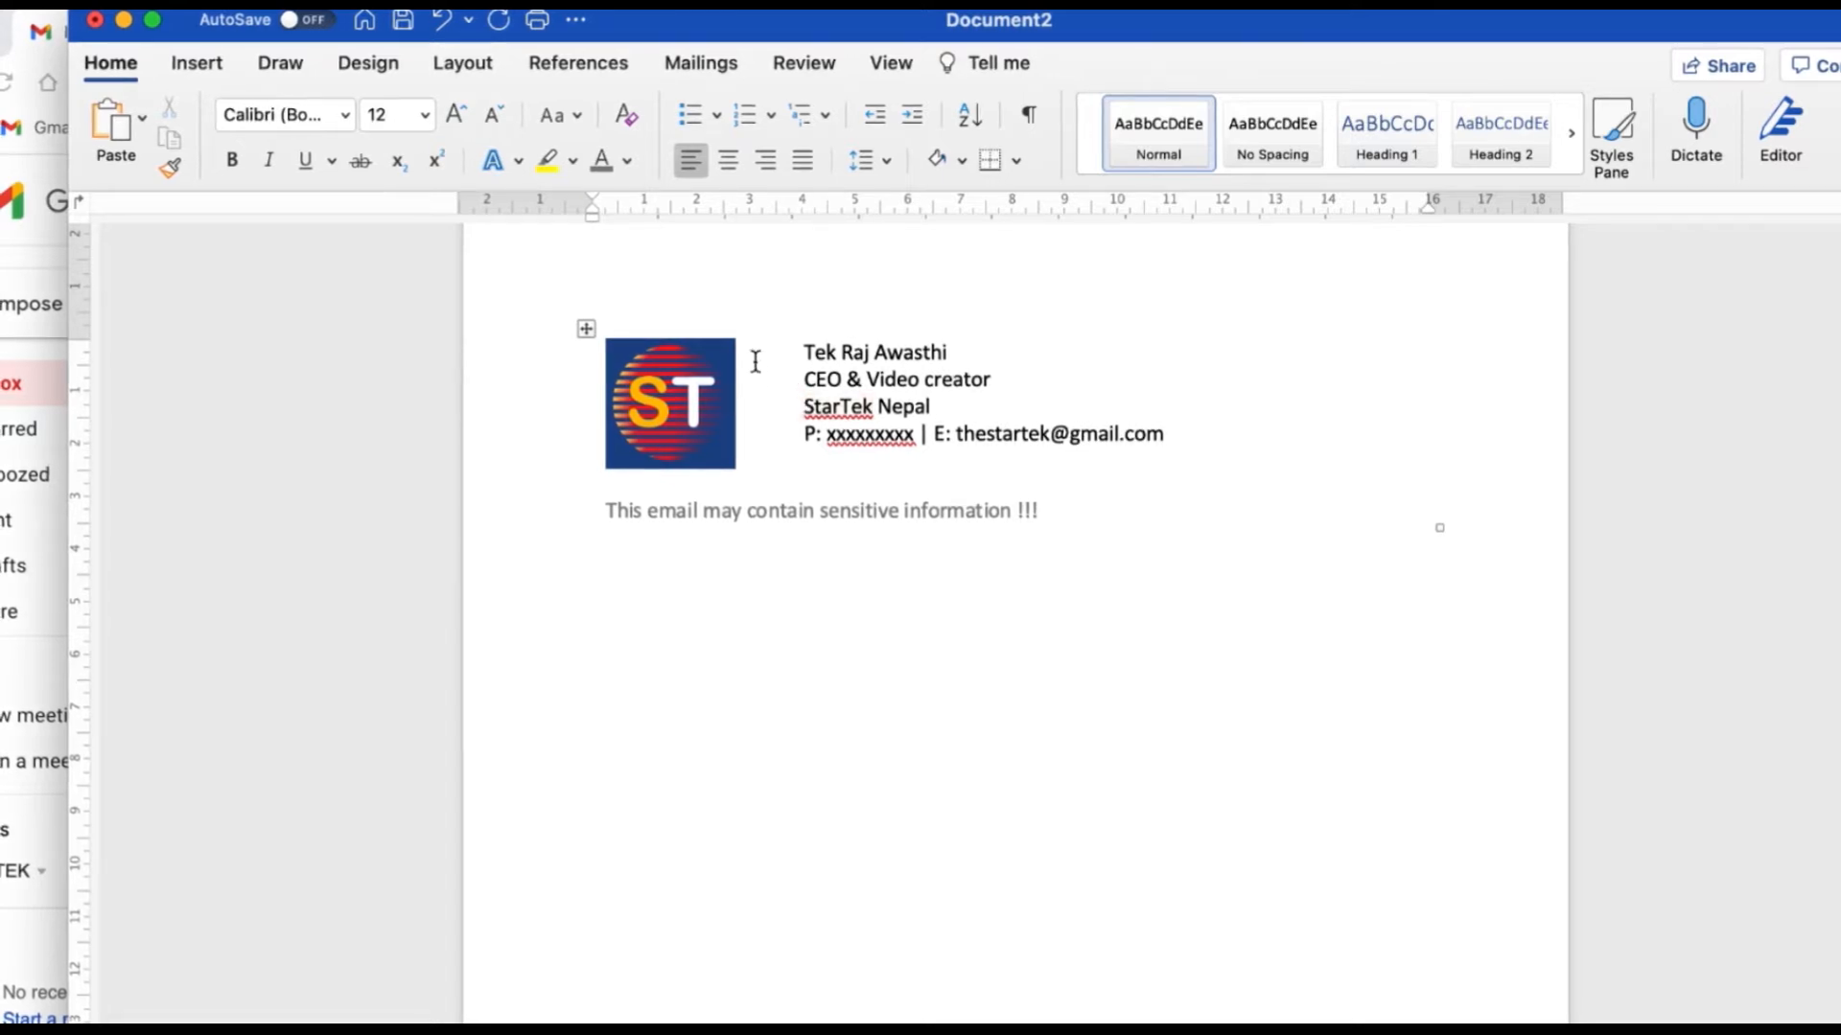
Draw a vertical line shape beside the logo and set its outline weight to 2¼ pt.
left_click(213, 65)
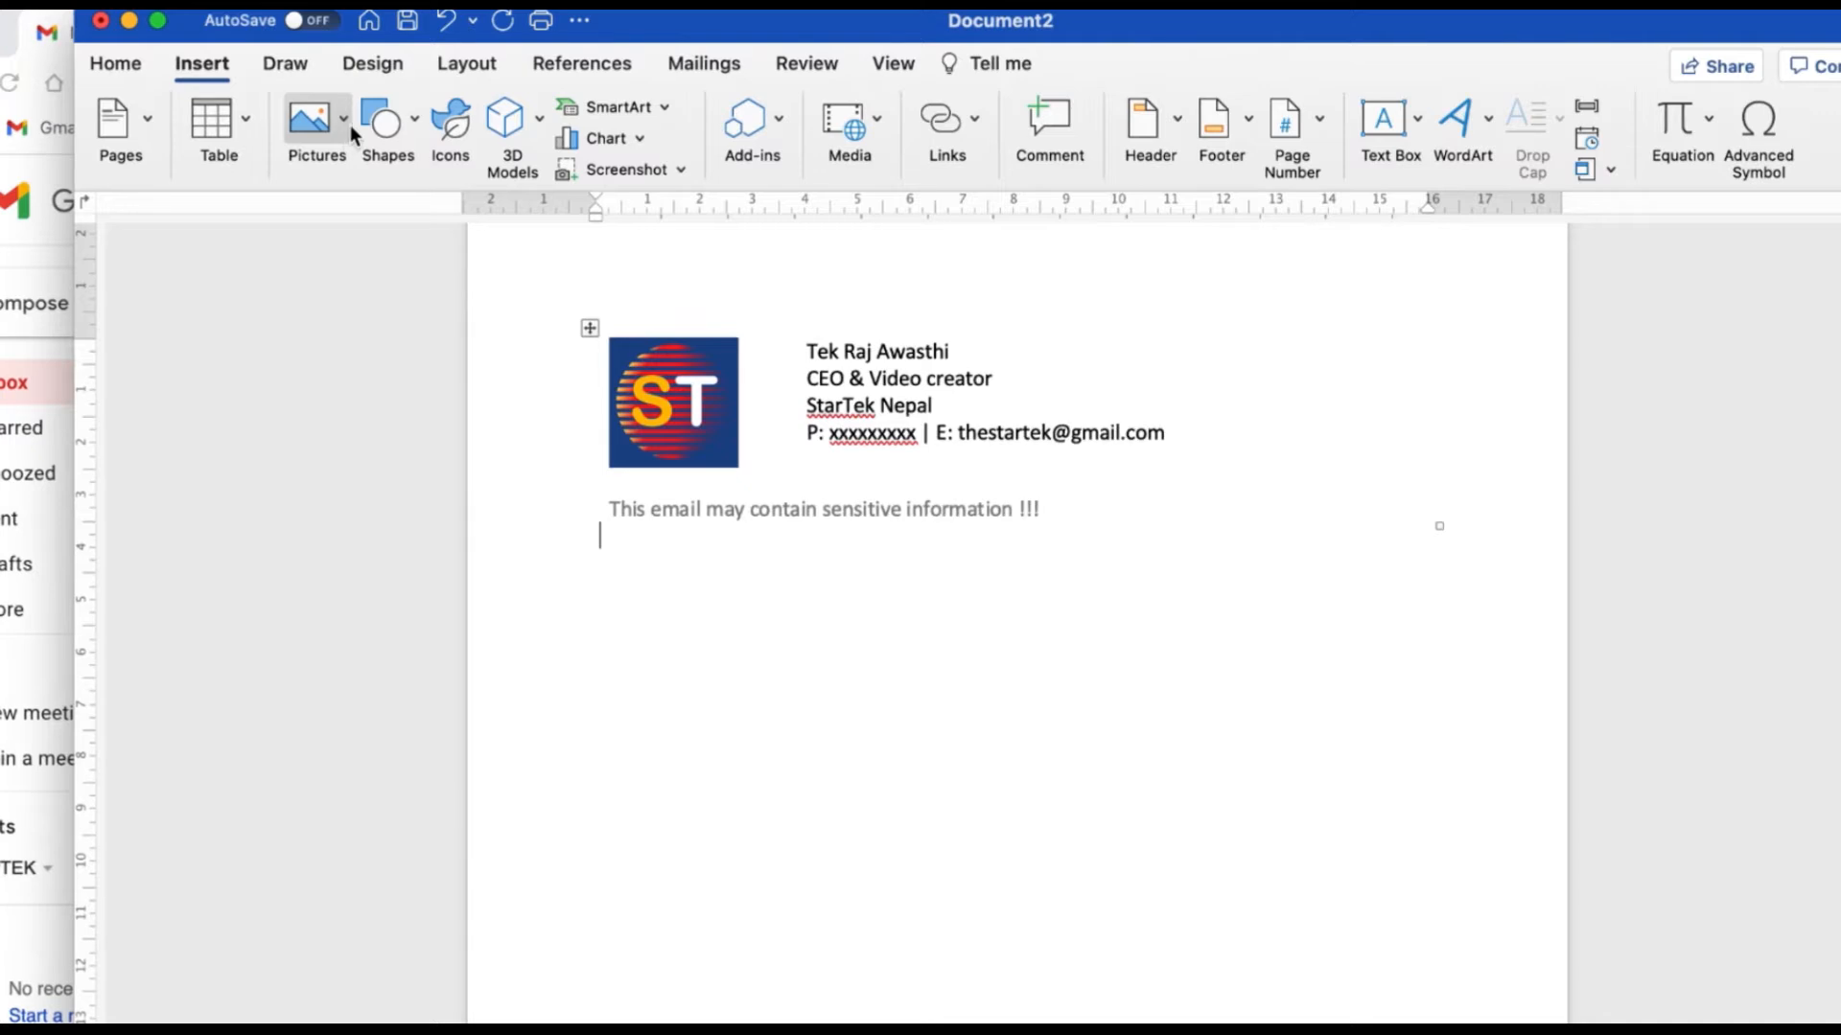
left_click(418, 122)
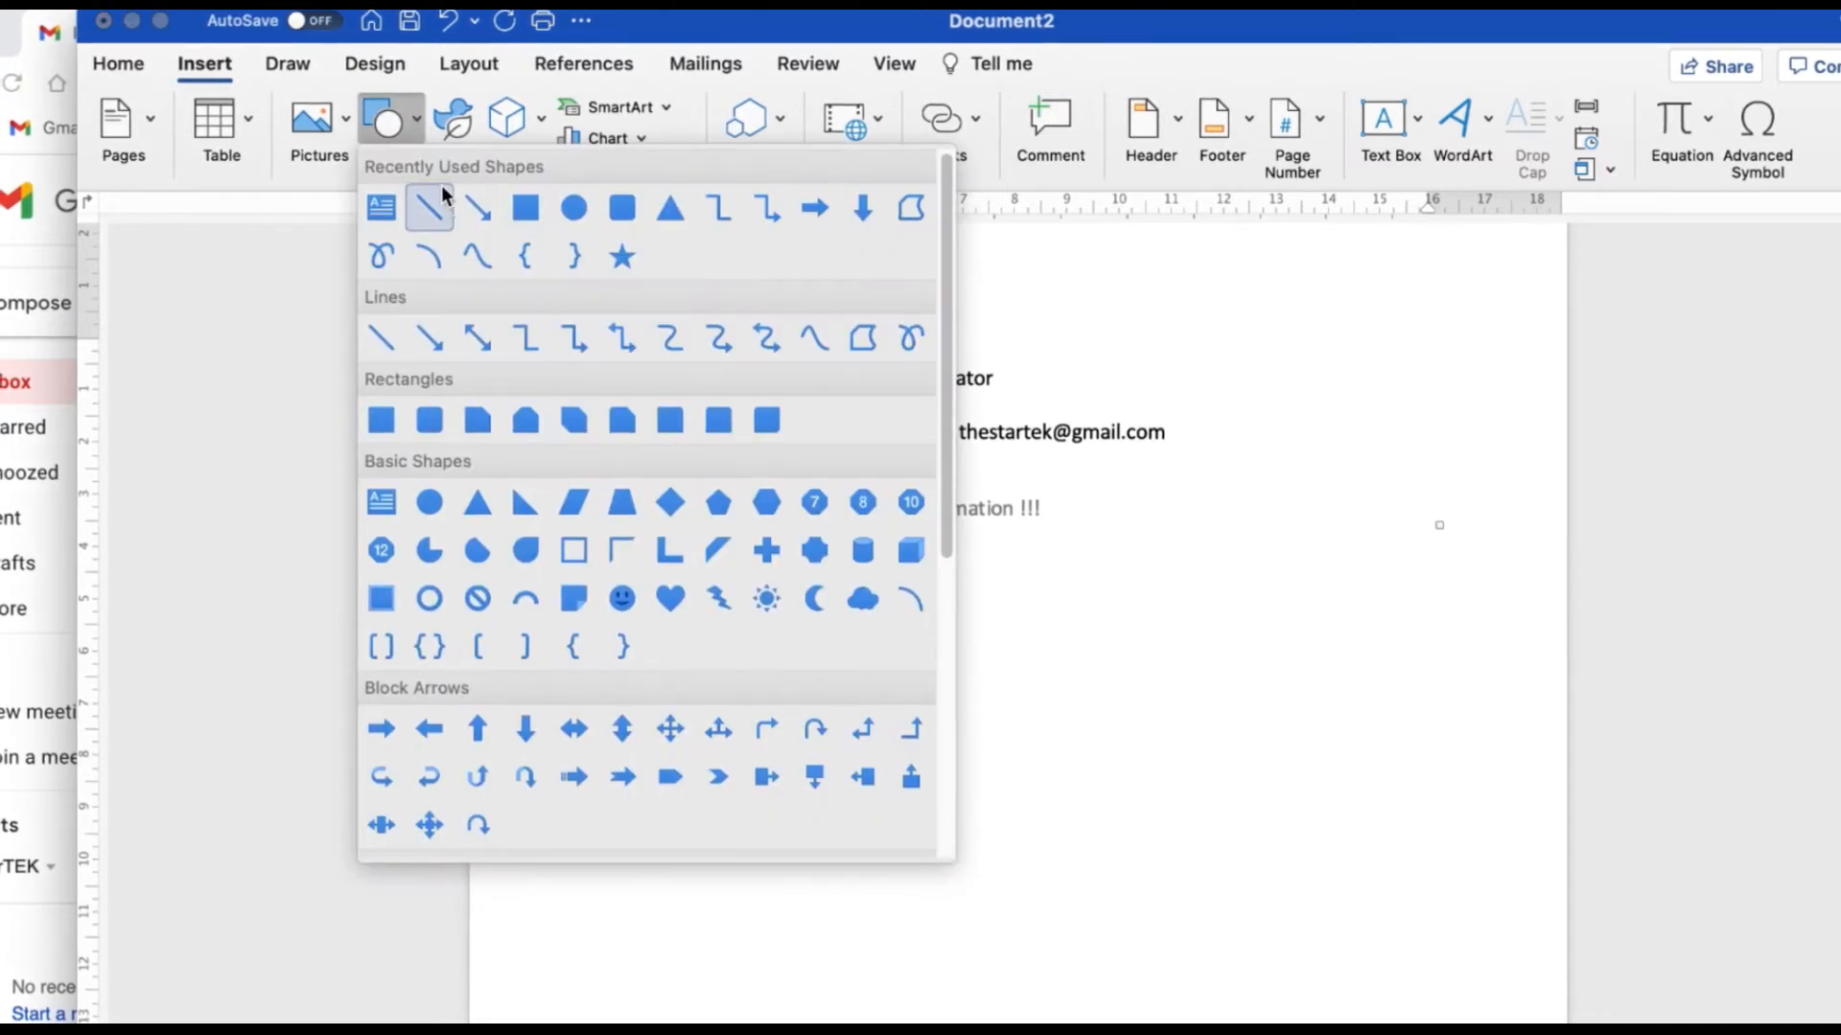
left_click(441, 209)
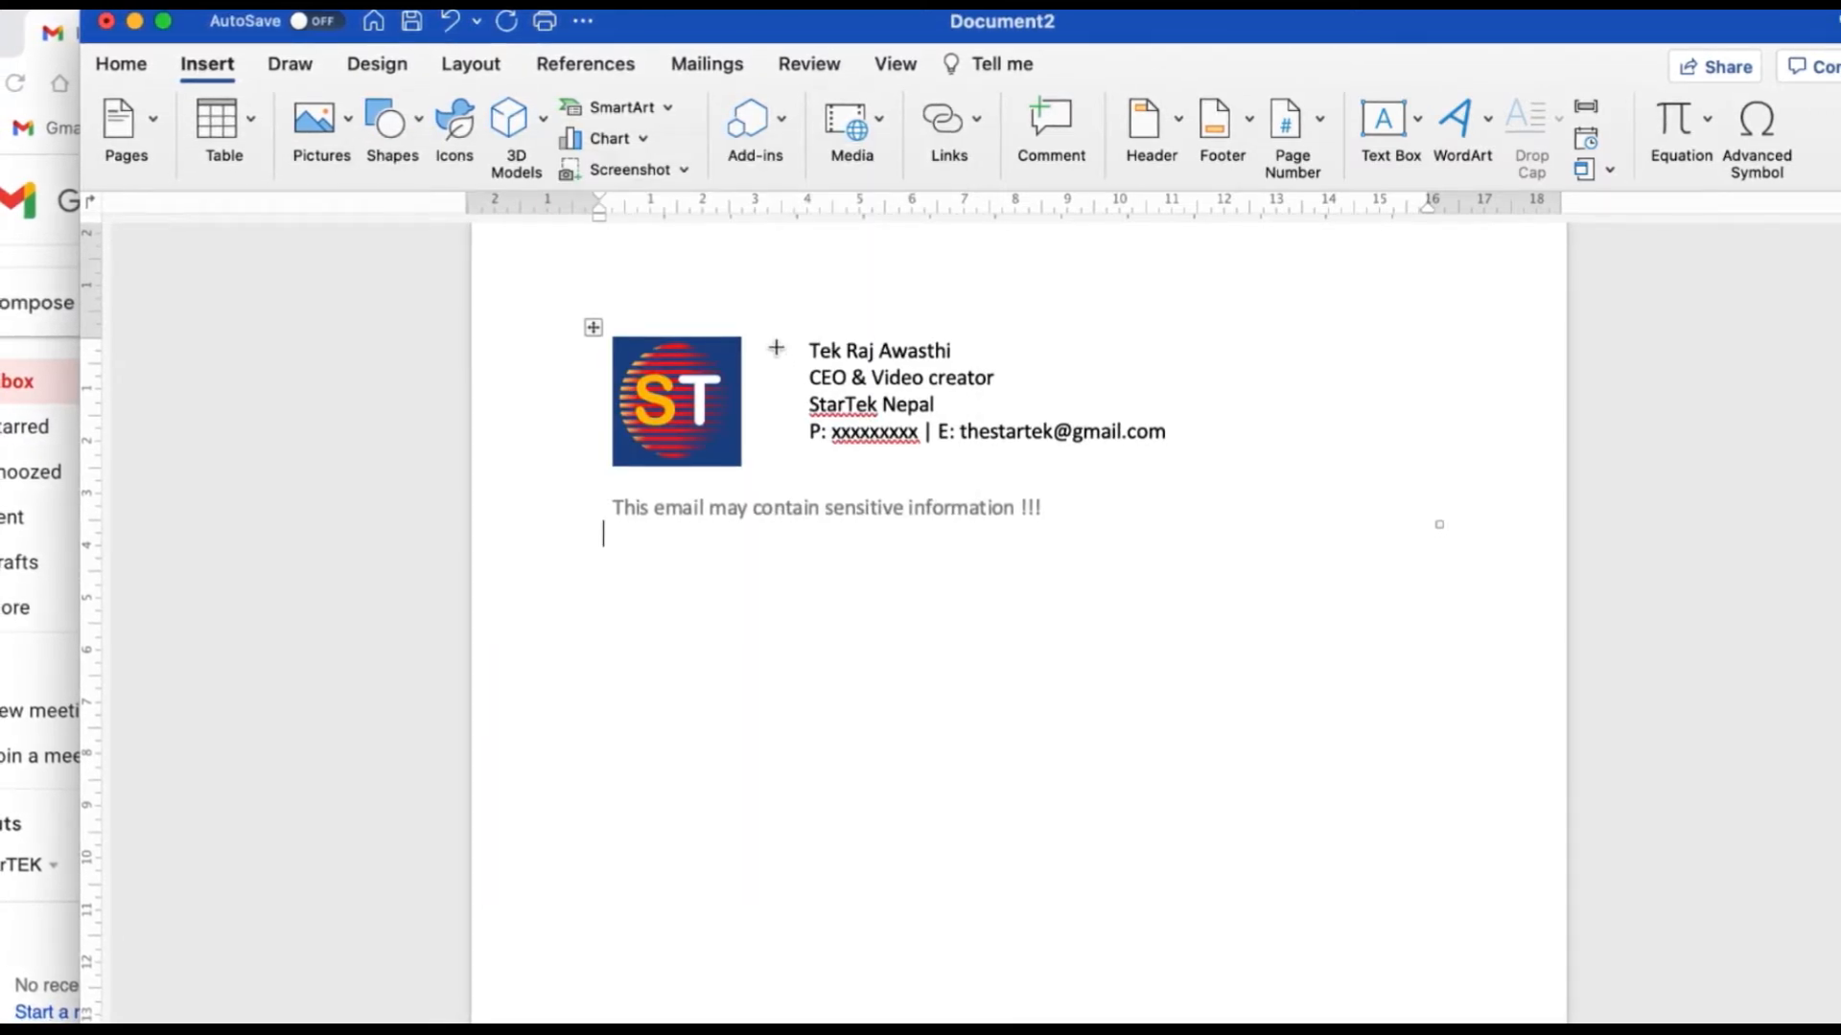
left_click_drag(775, 342, 776, 468)
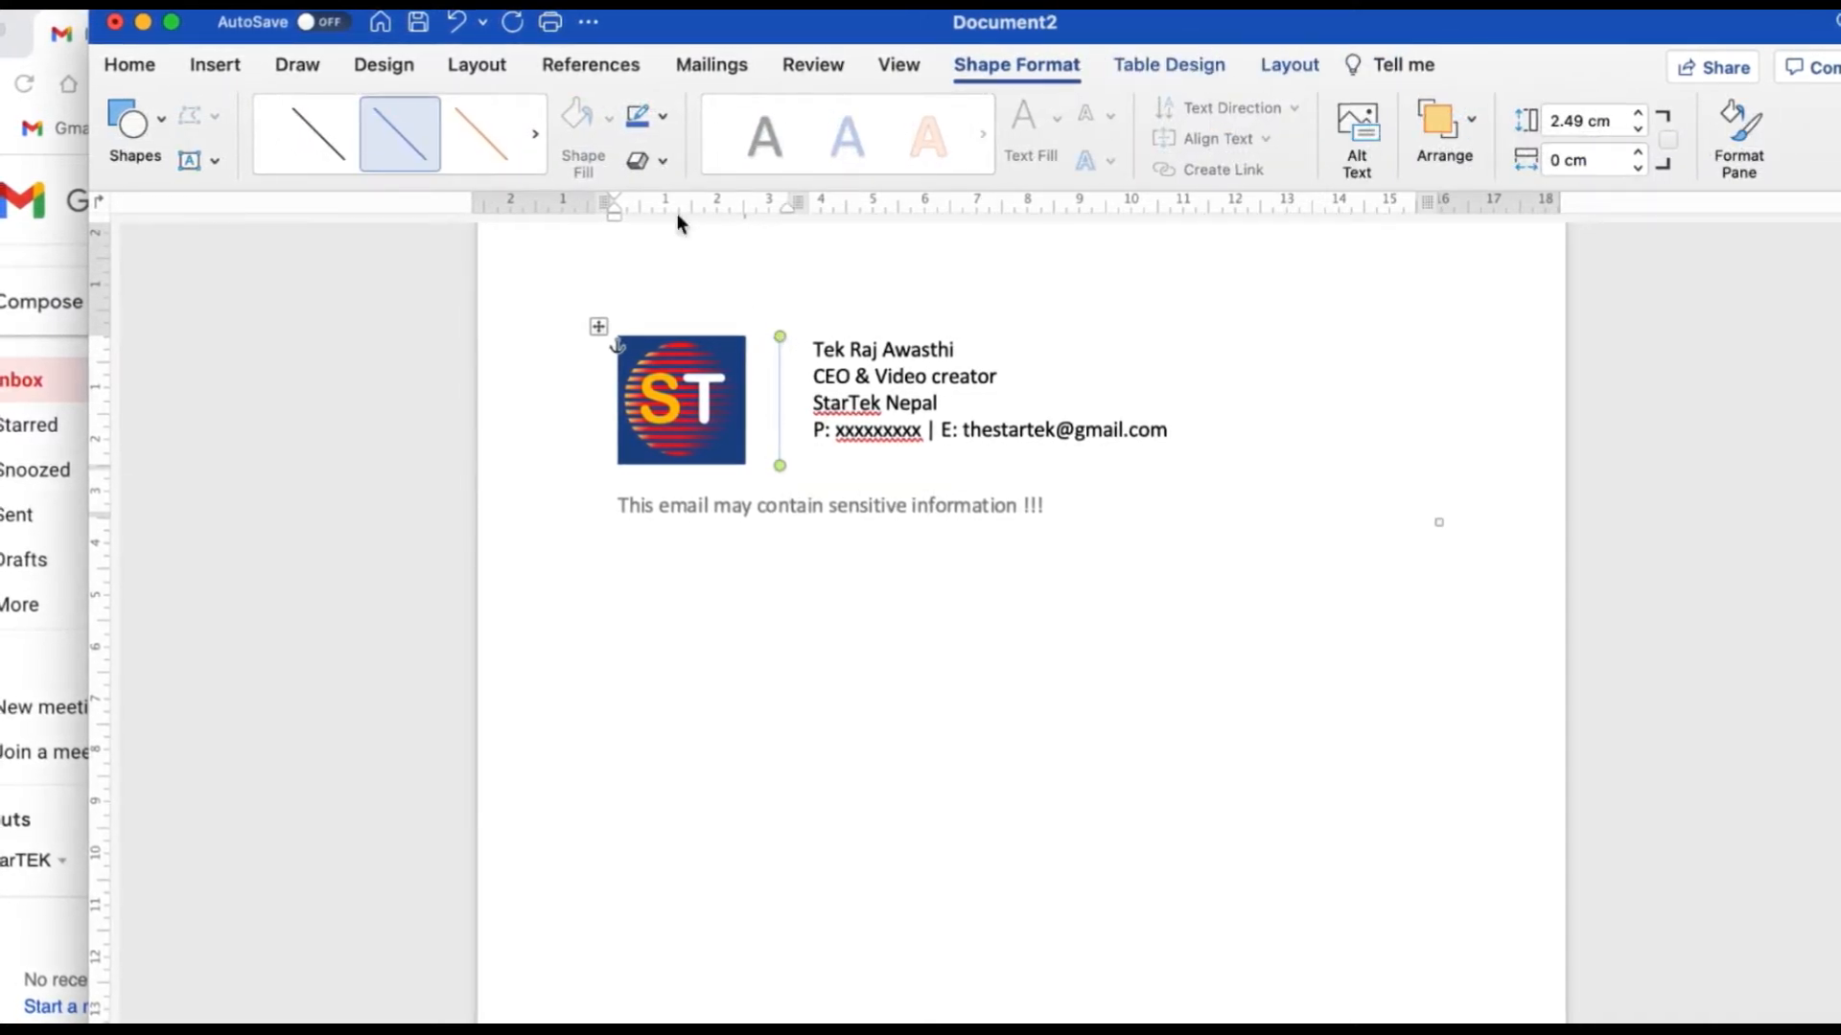
left_click(663, 116)
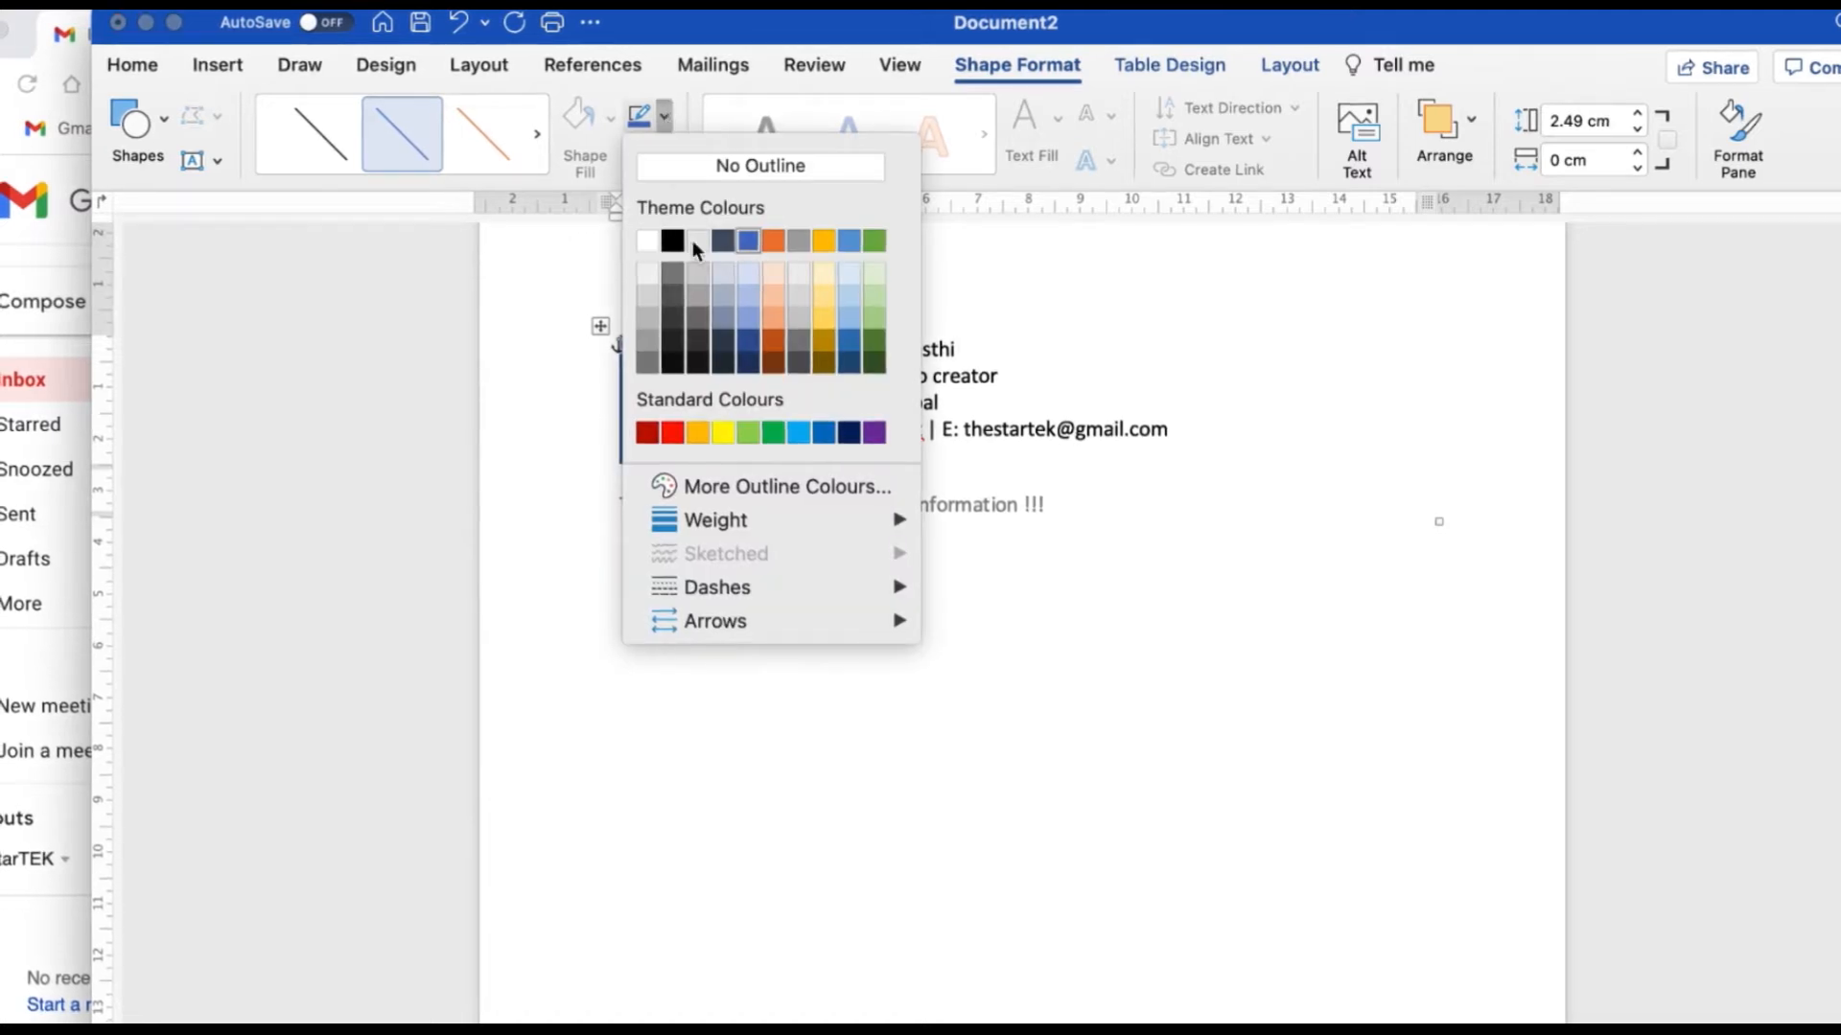
mouse_move(769, 515)
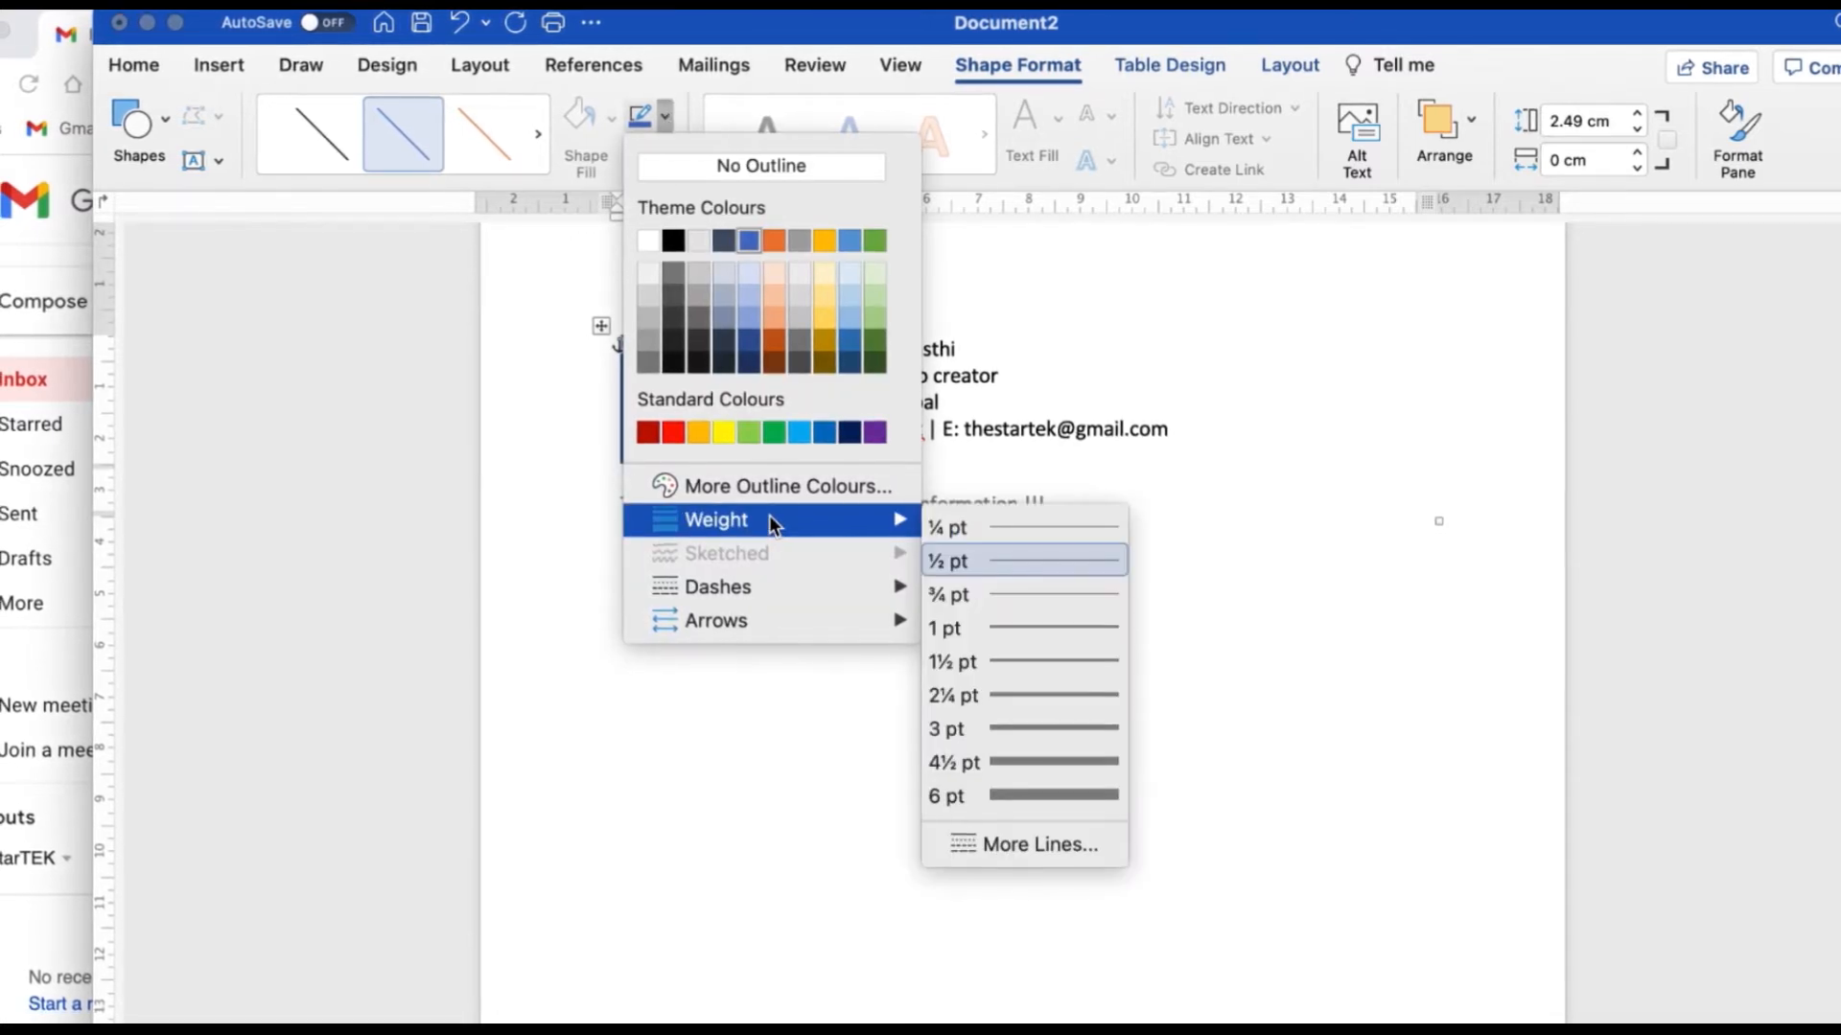
left_click(1029, 692)
left_click(854, 629)
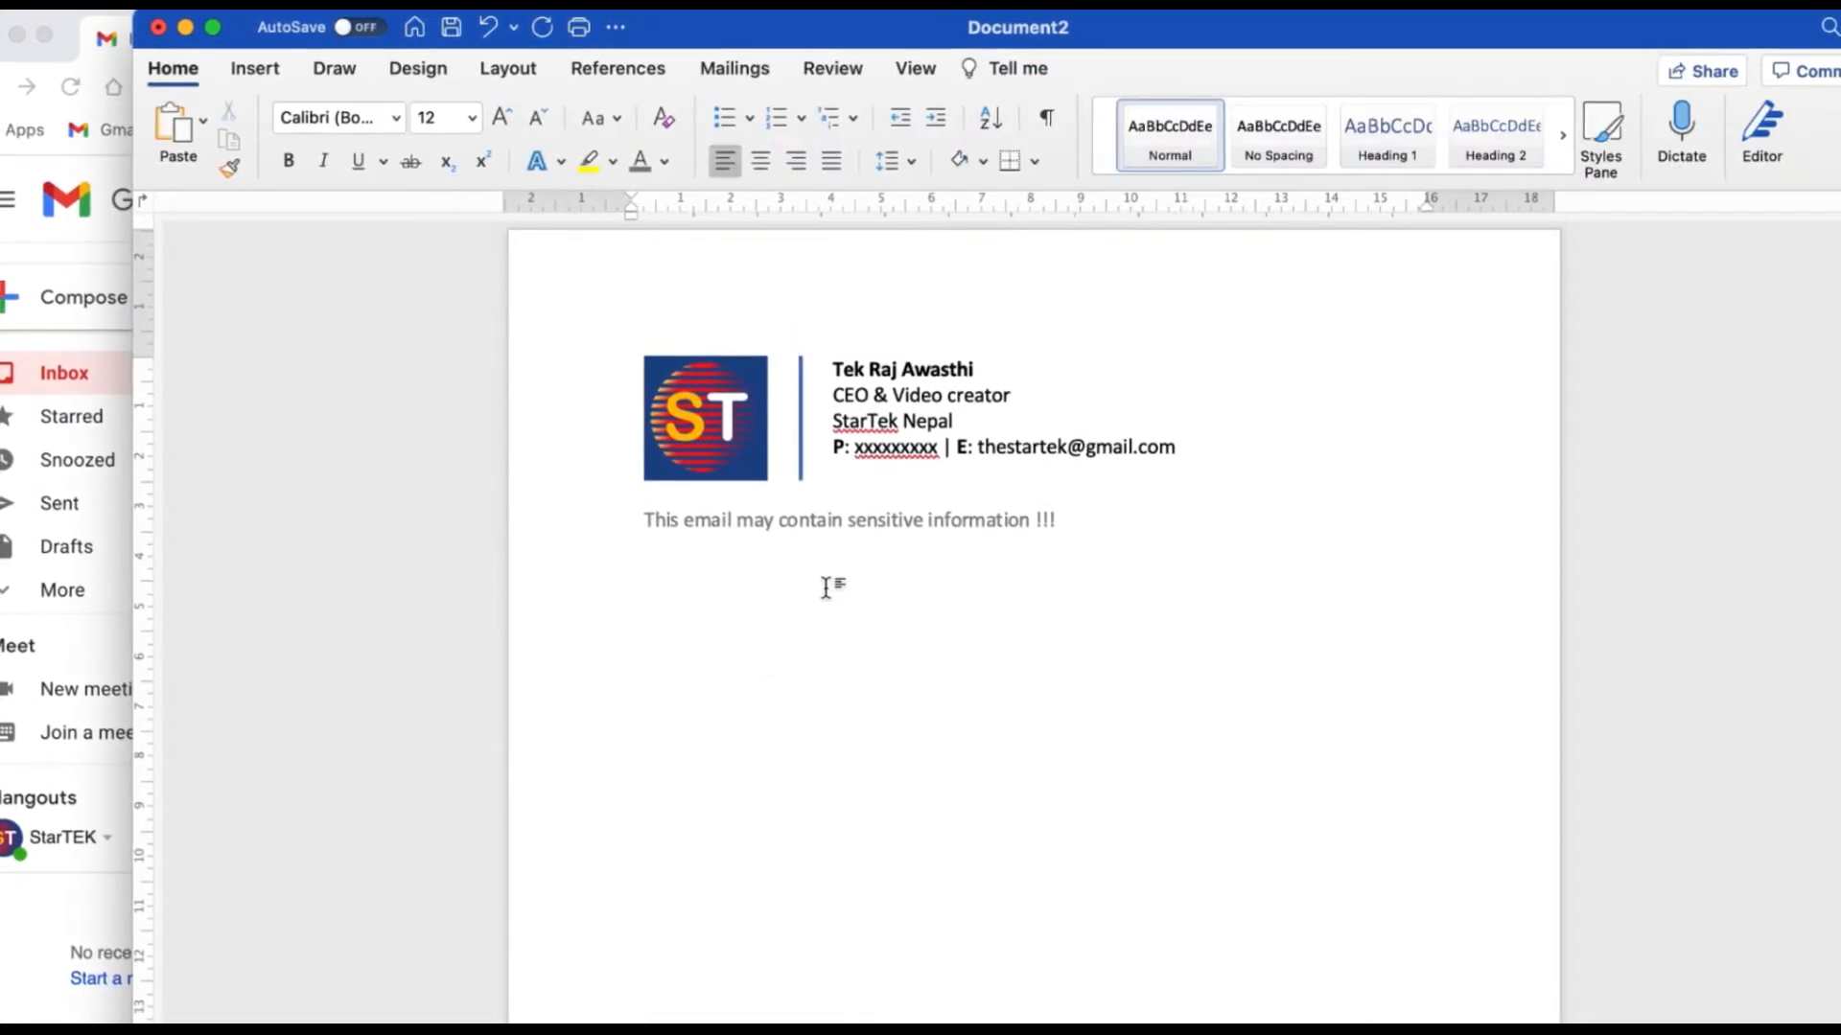
Narrow the Word window, bring the Gmail inbox to the front, and widen it over Word.
mouse_move(1170, 33)
left_mouse_down()
mouse_move(1480, 33)
mouse_move(1142, 54)
mouse_move(1177, 25)
left_mouse_up()
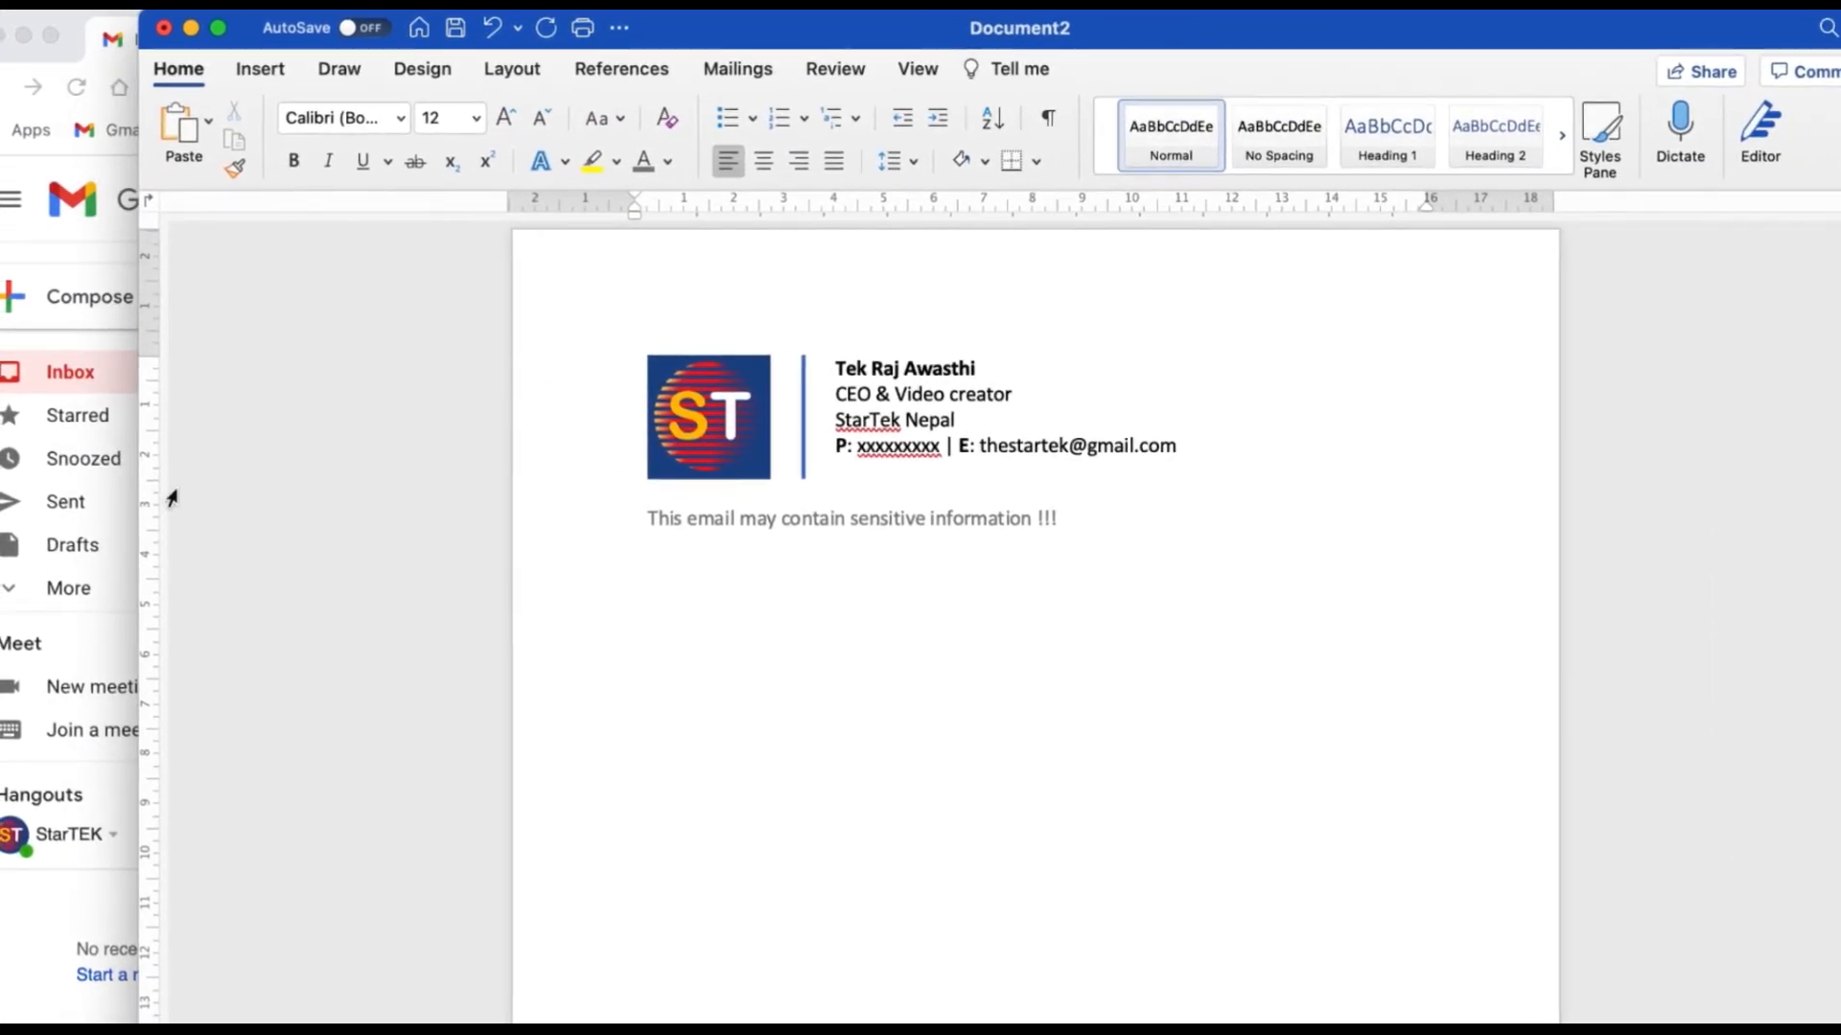
left_click_drag(142, 484, 1265, 498)
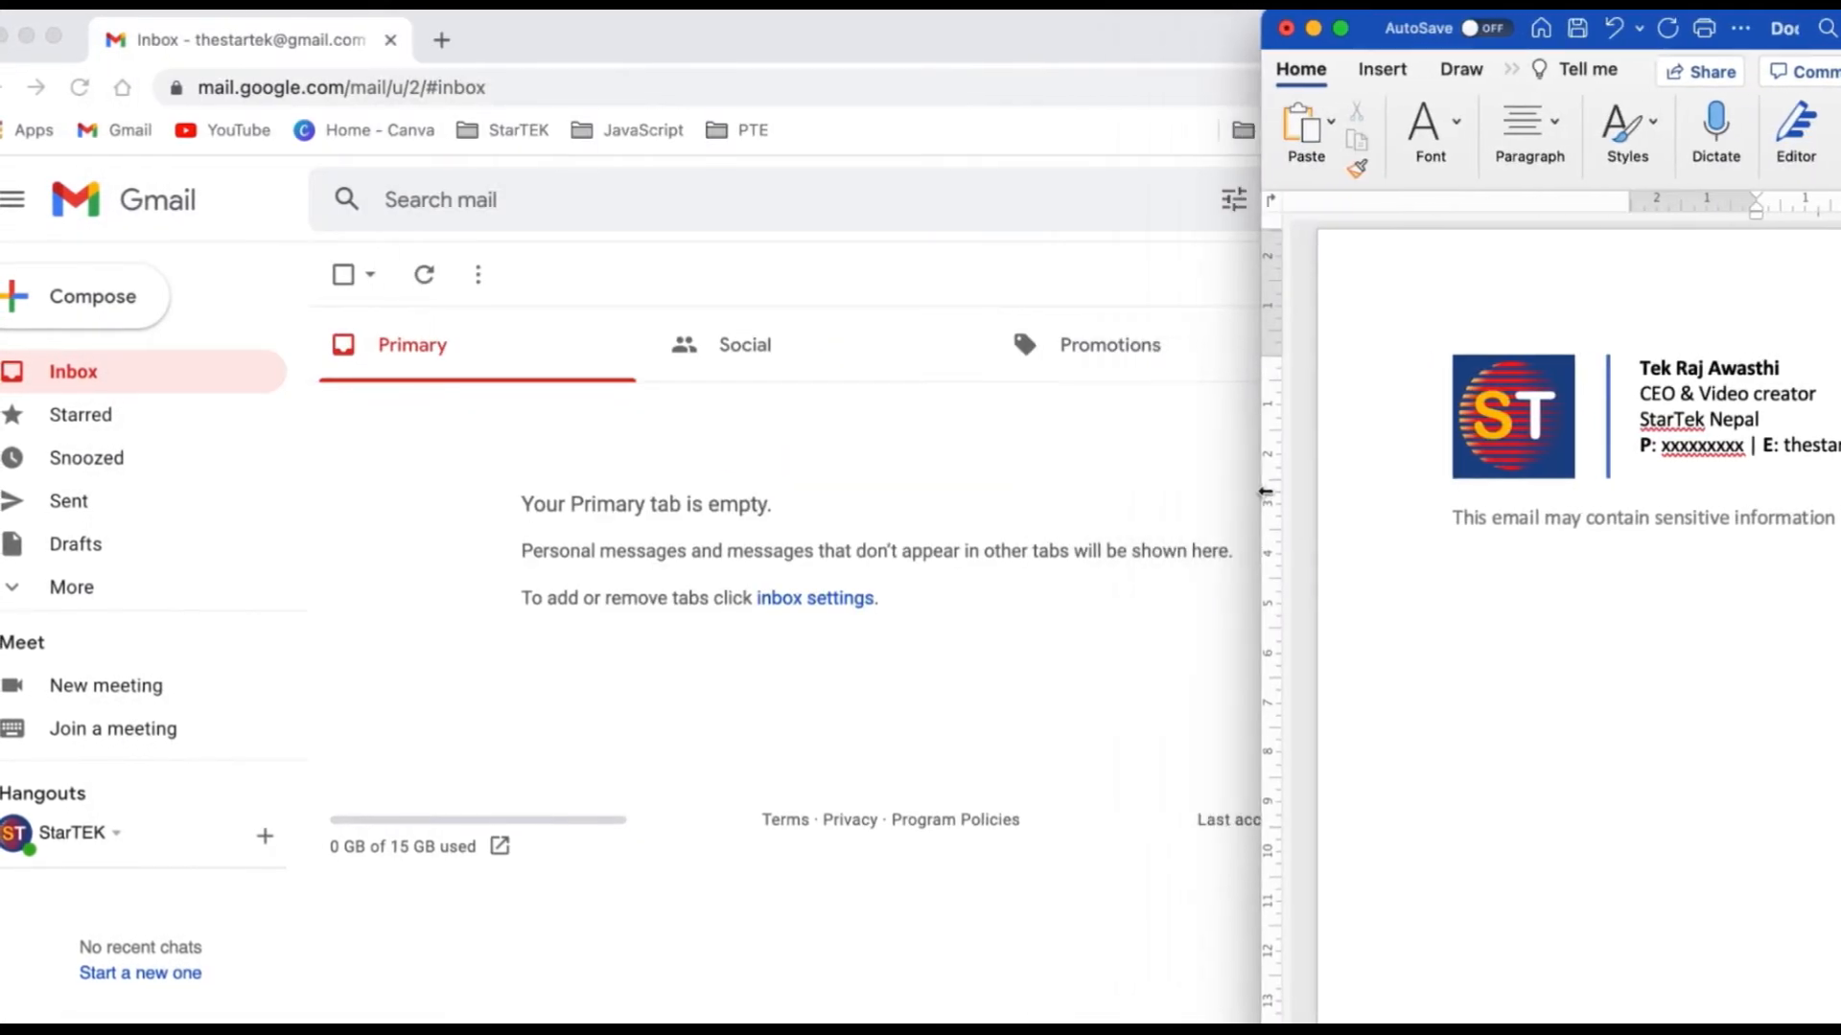
left_click(875, 44)
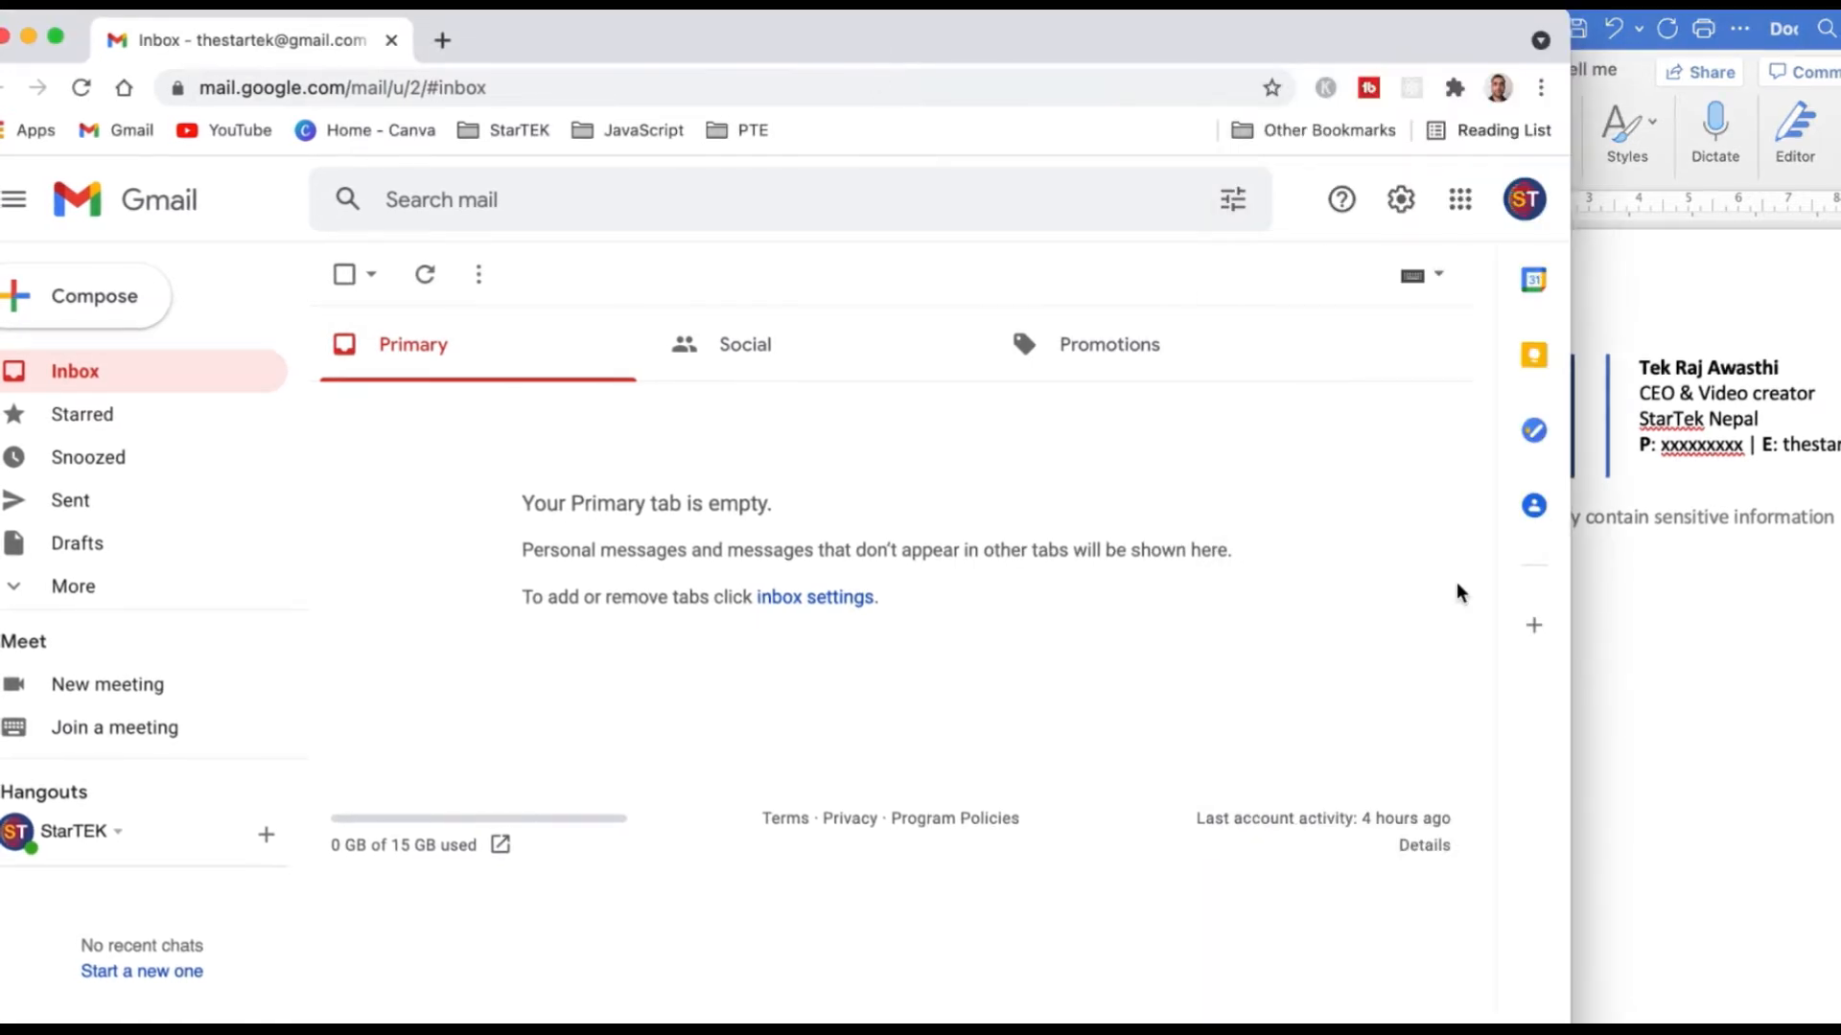
left_click_drag(1569, 672, 1705, 672)
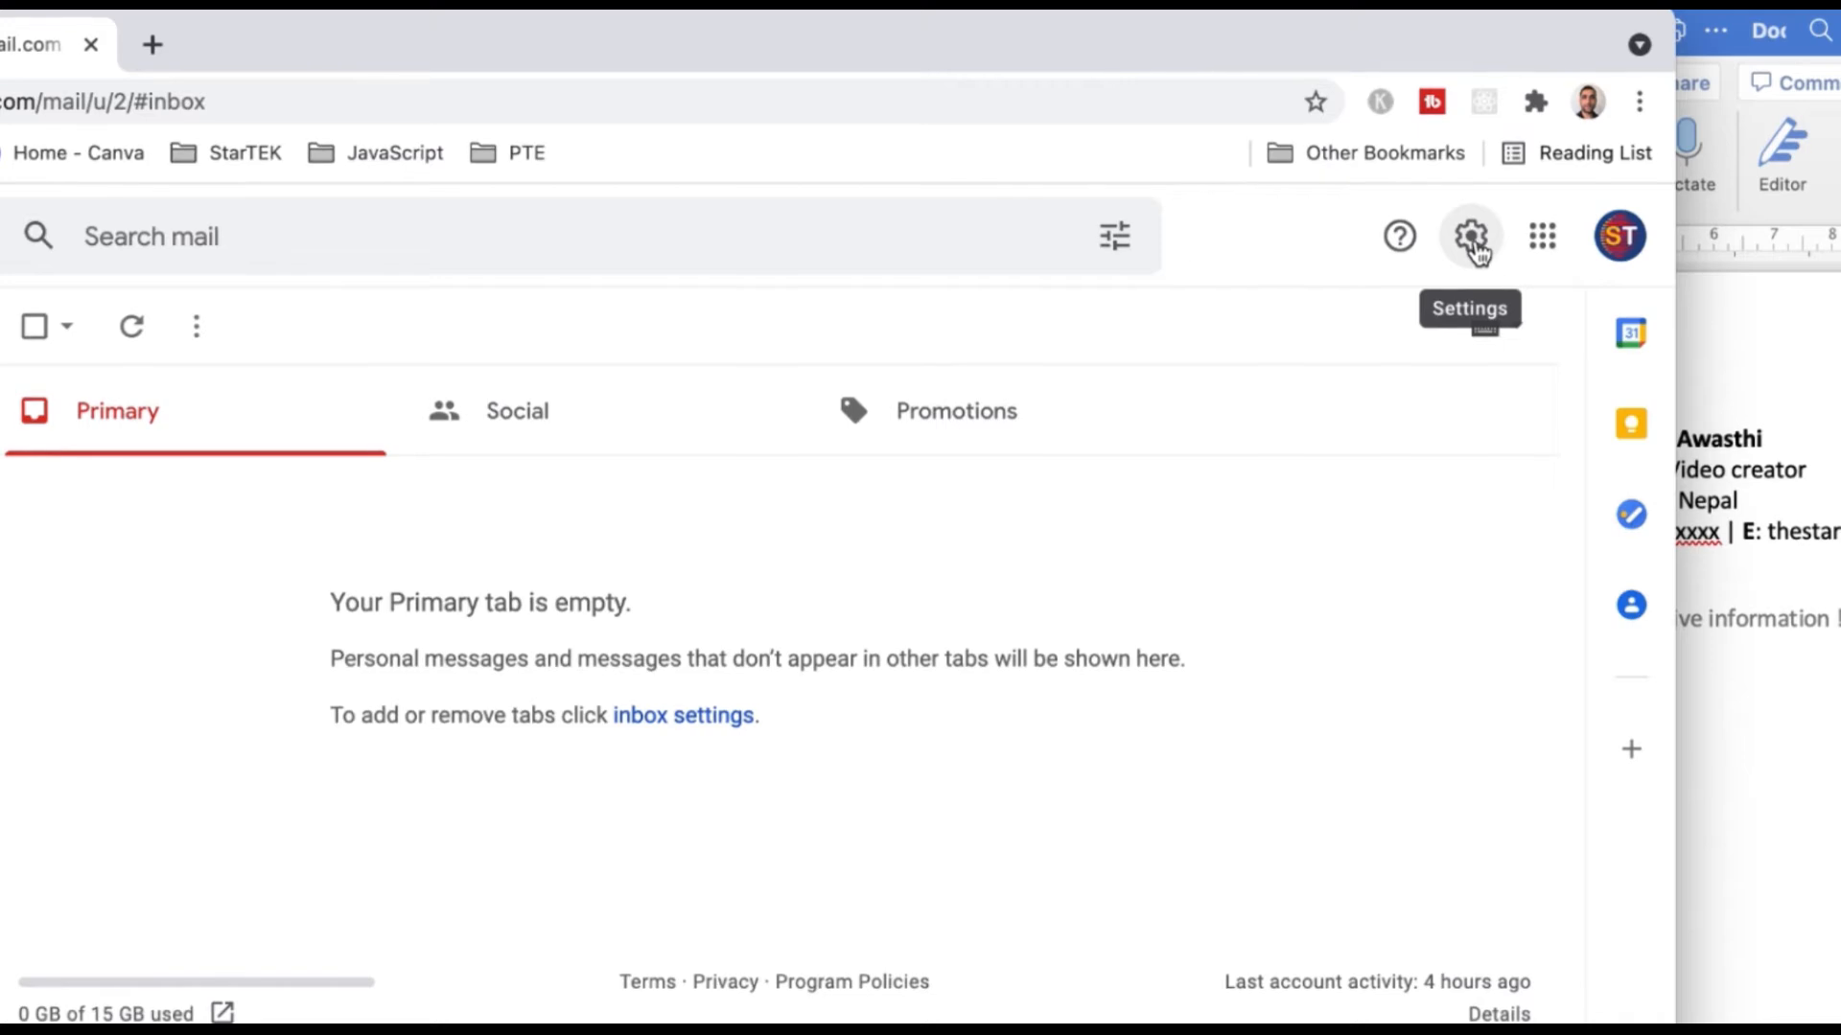
Open See all settings from the gear and scroll the General tab to the empty Signature section.
left_click(1474, 240)
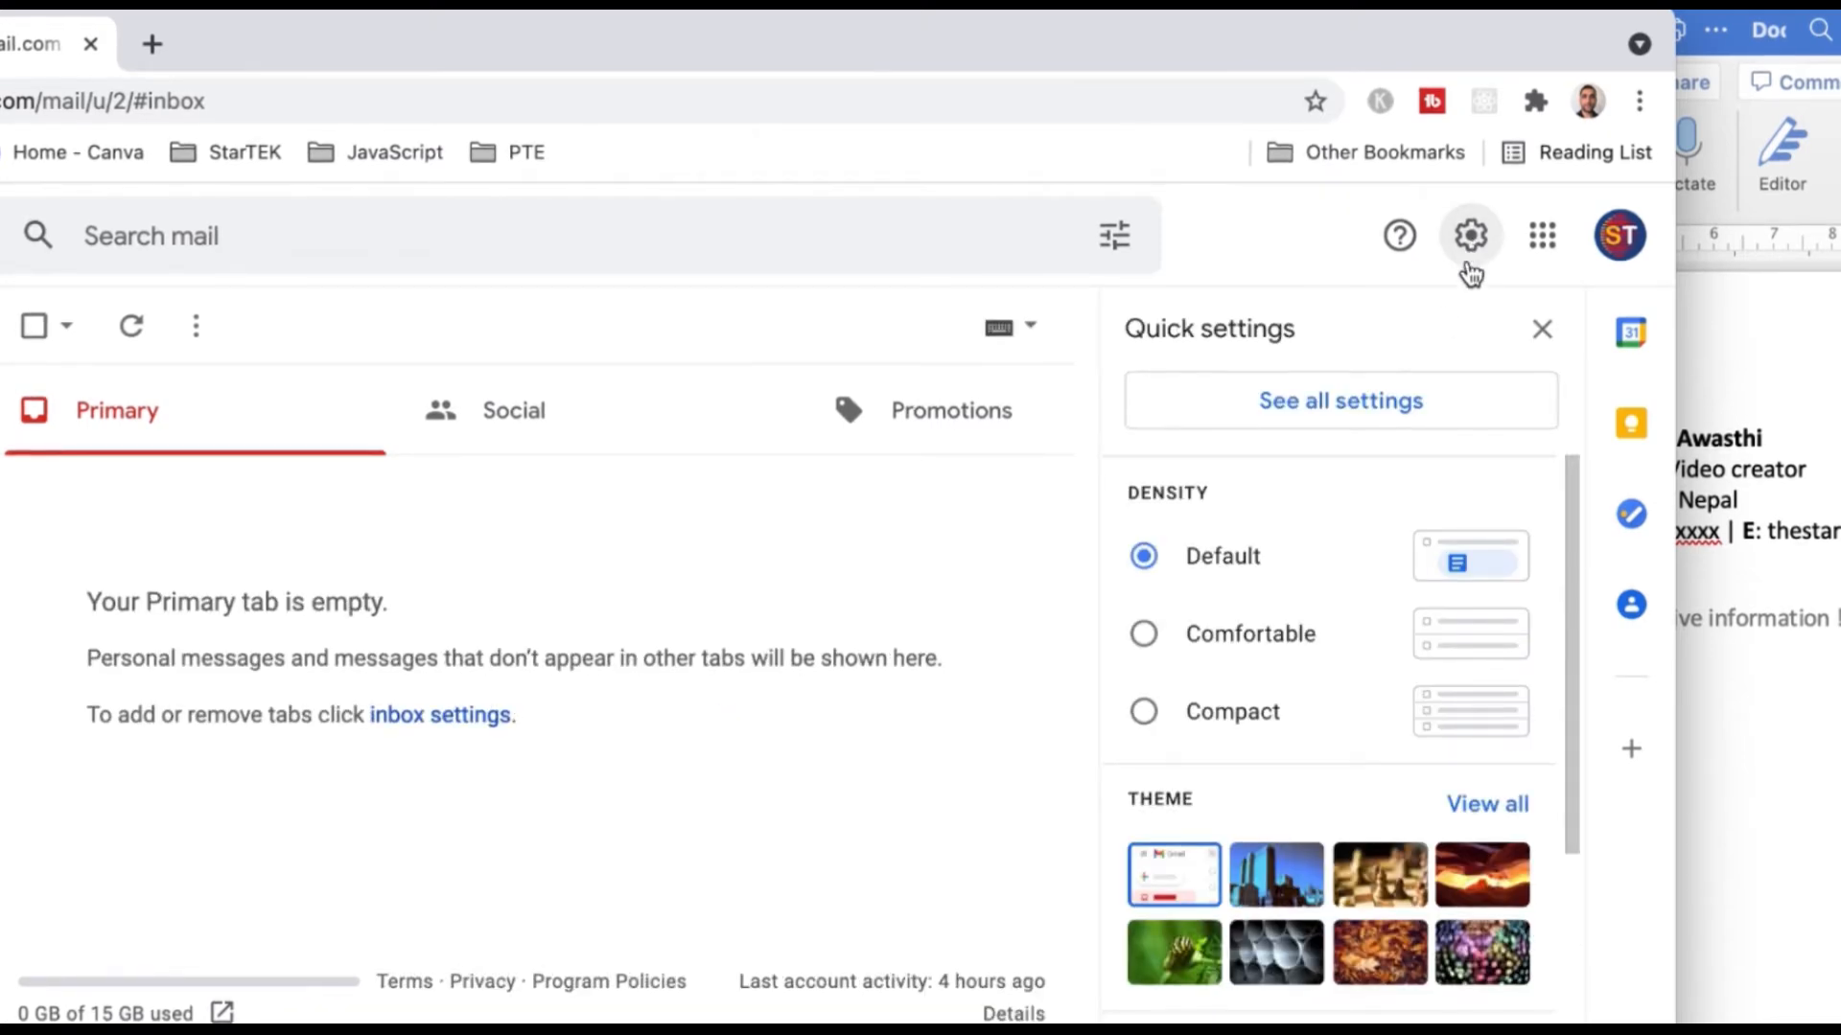
left_click(1360, 414)
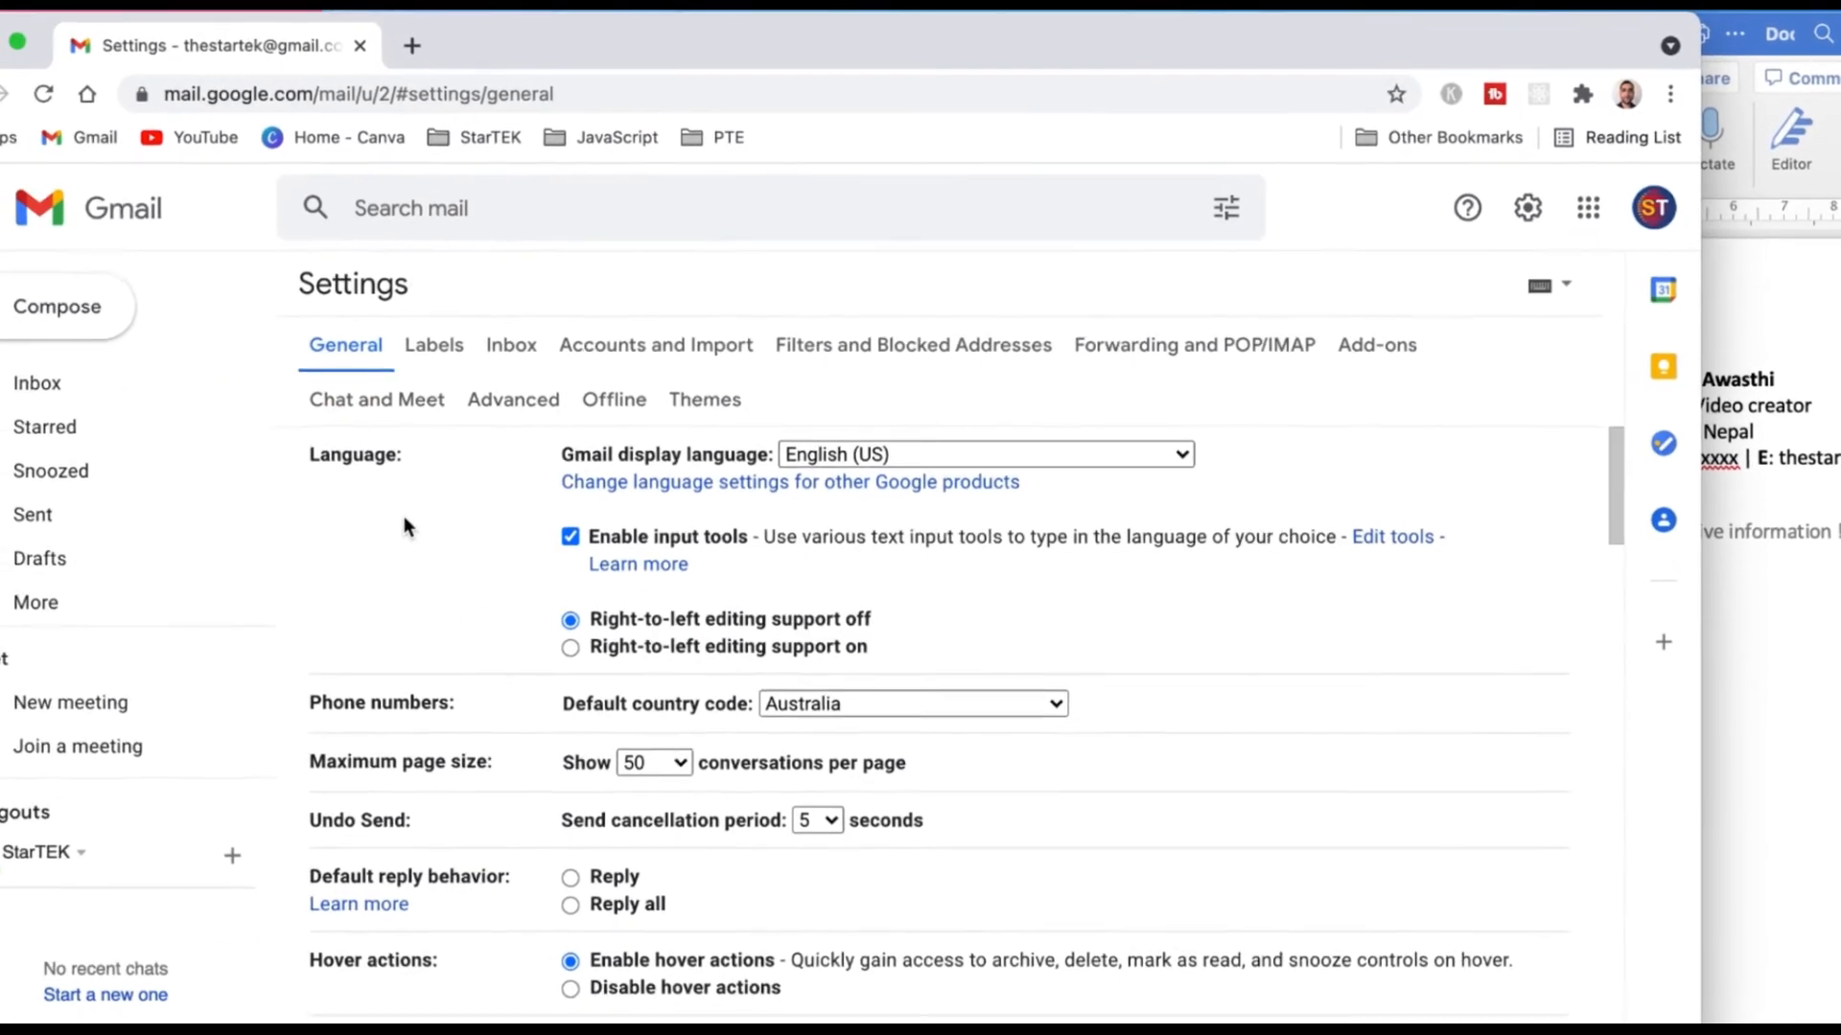
scroll(486, 574, "down", 3)
scroll(485, 574, "up", 3)
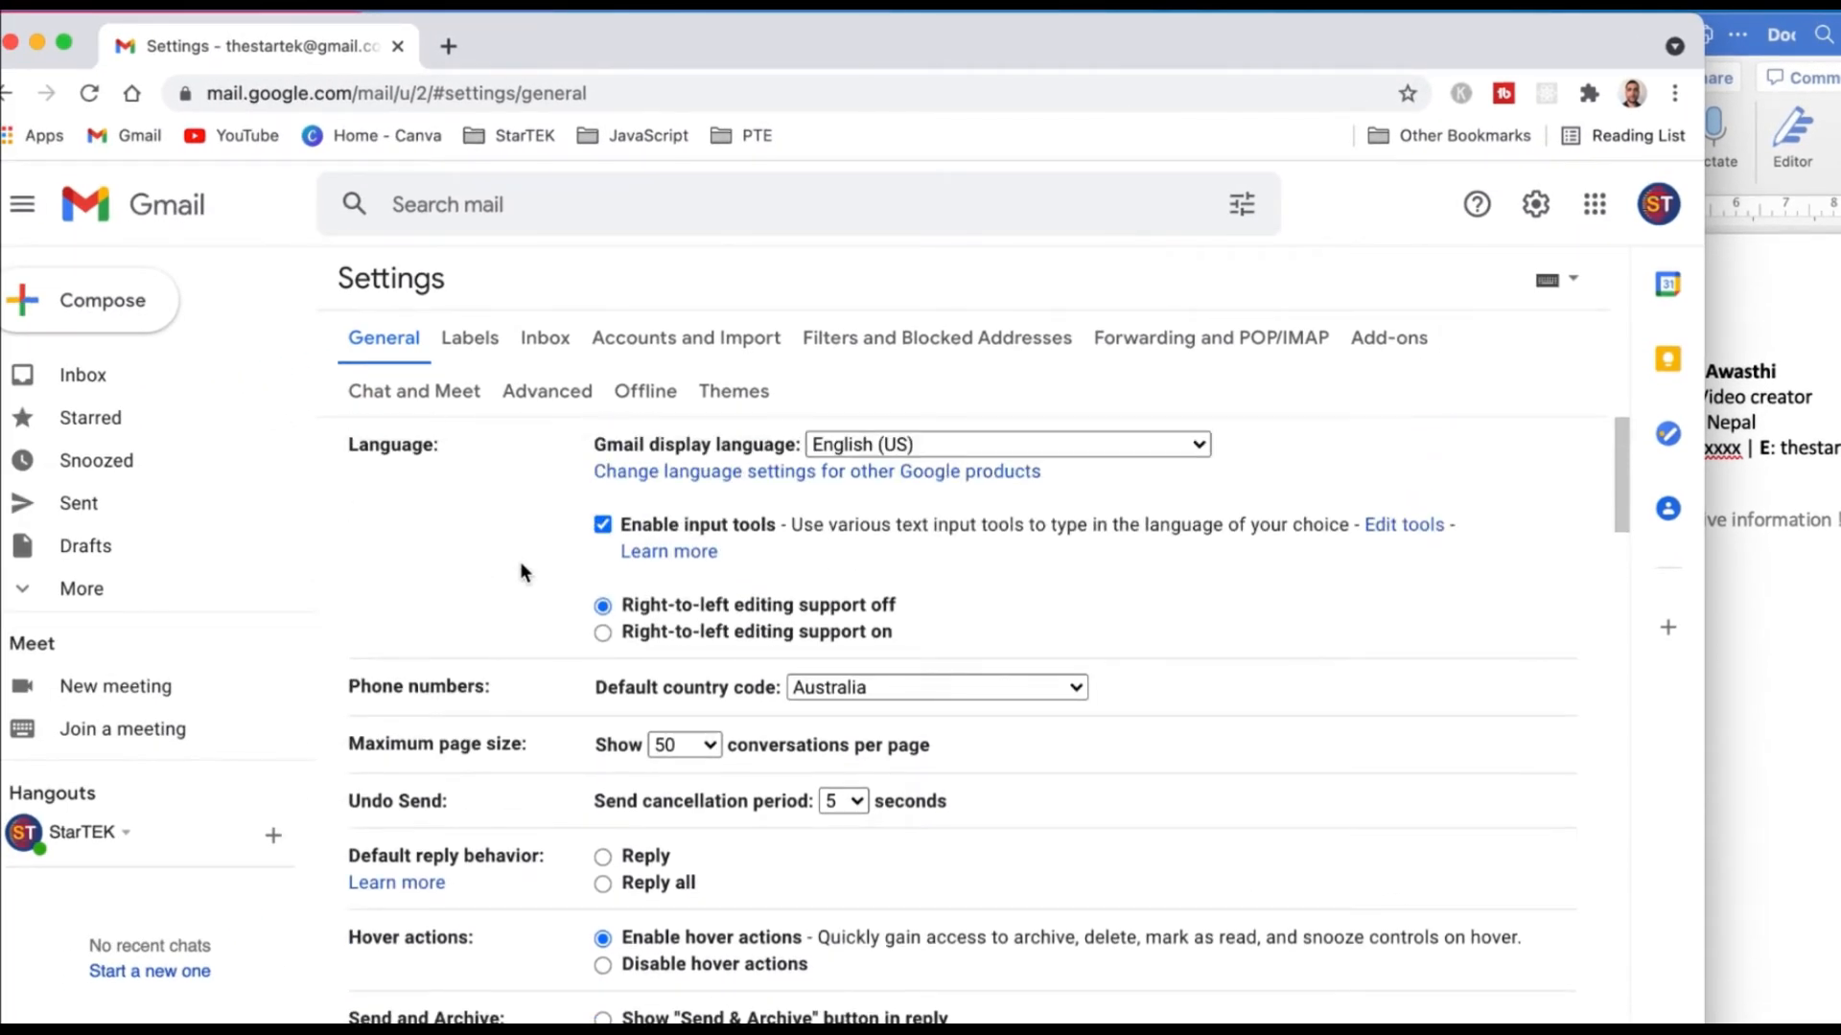
scroll(519, 571, "down", 1)
scroll(520, 572, "up", 1)
scroll(520, 572, "down", 5)
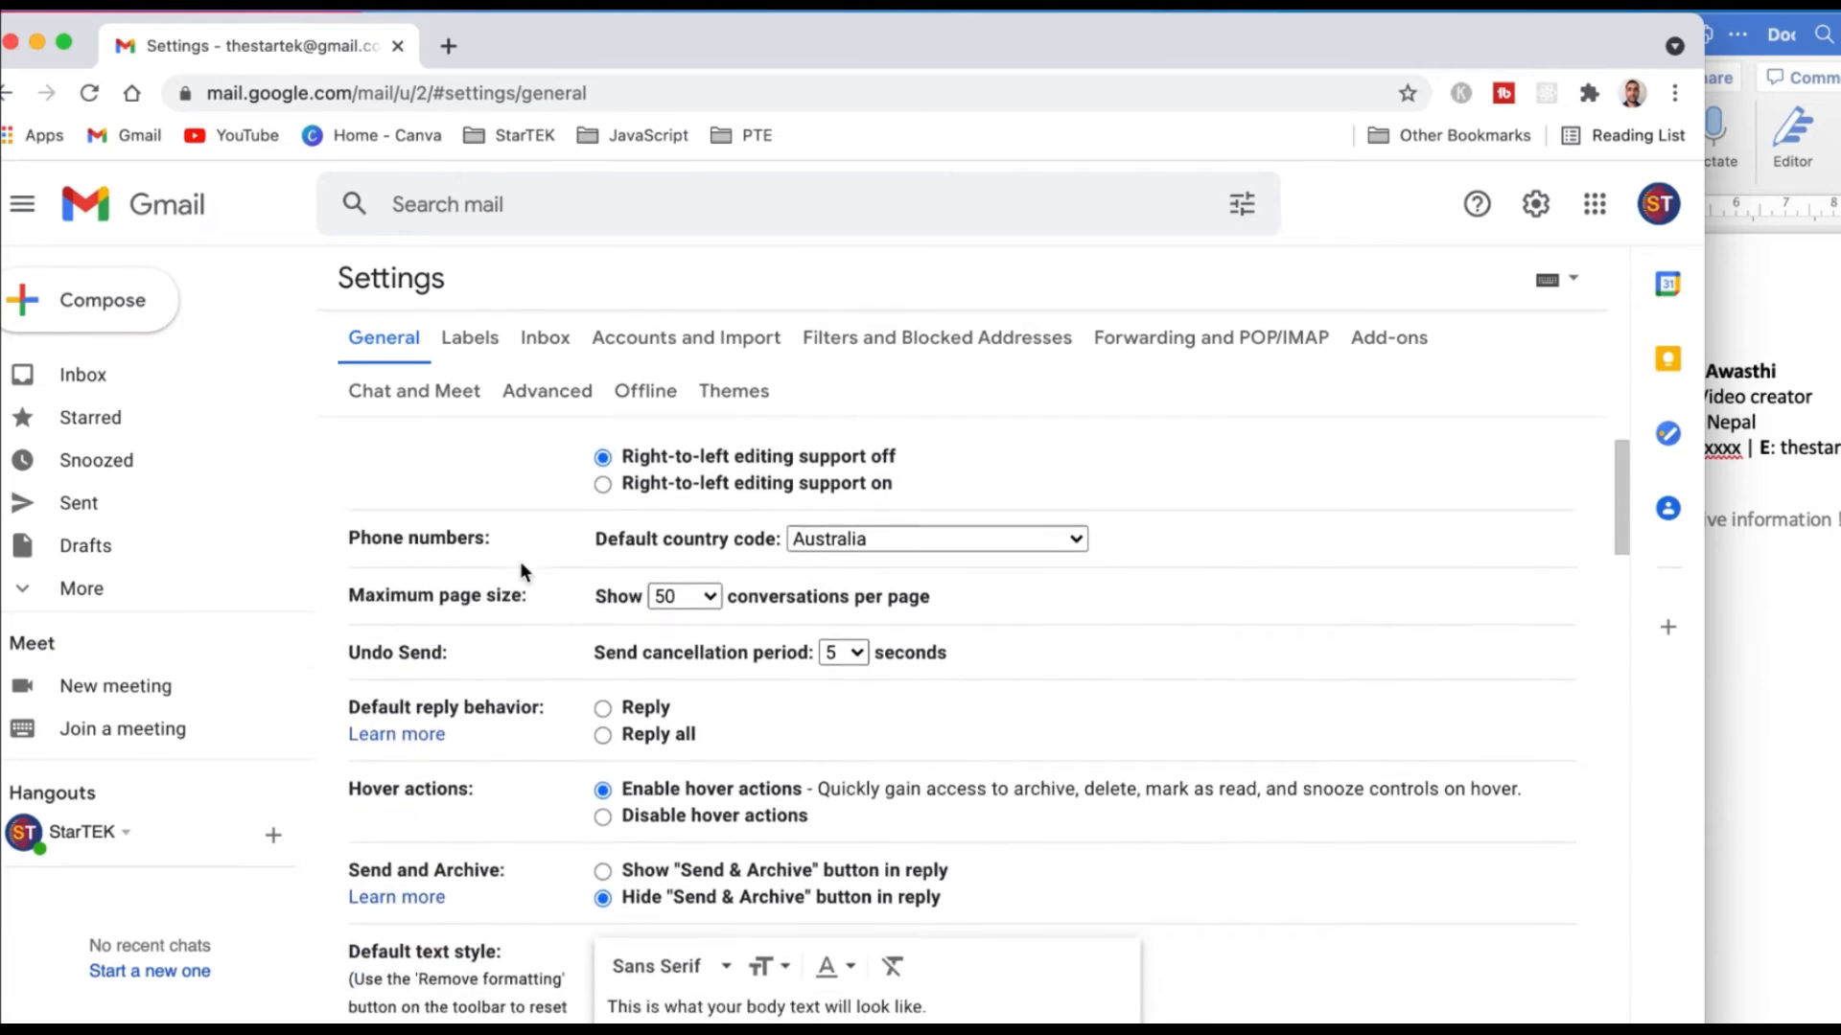
scroll(520, 571, "down", 2)
scroll(508, 572, "up", 6)
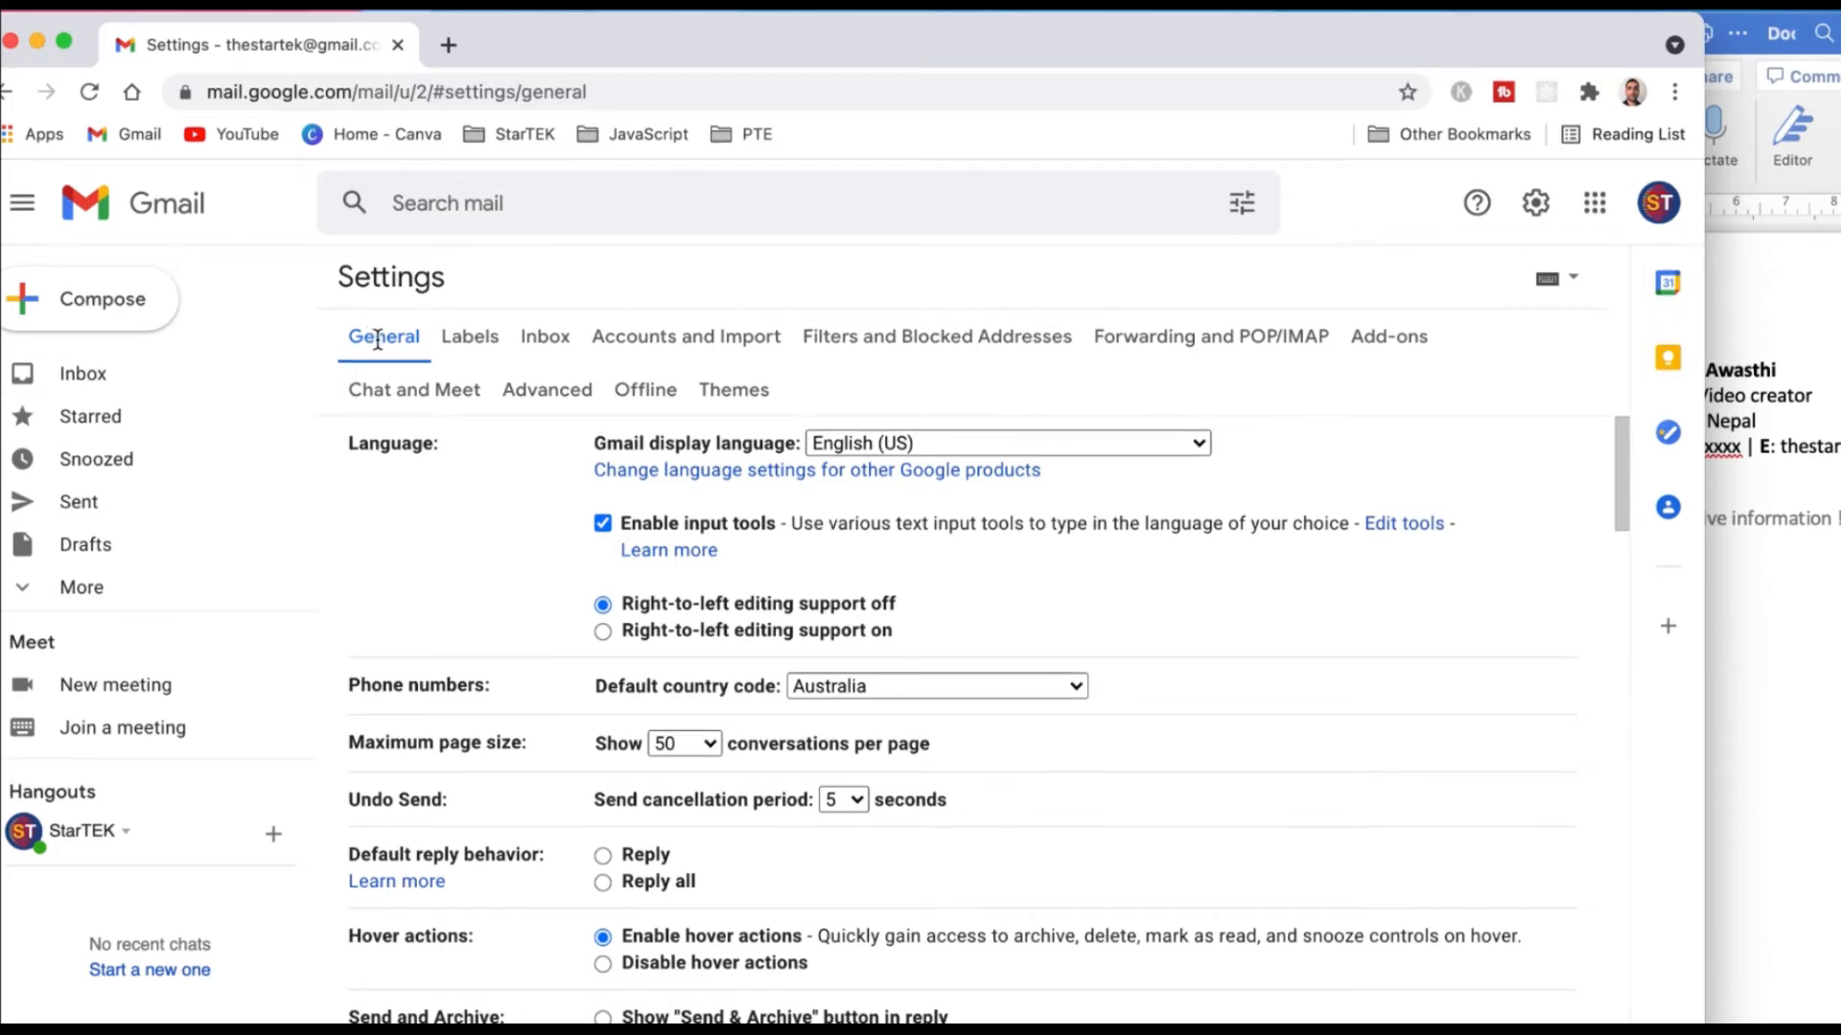
scroll(497, 582, "down", 6)
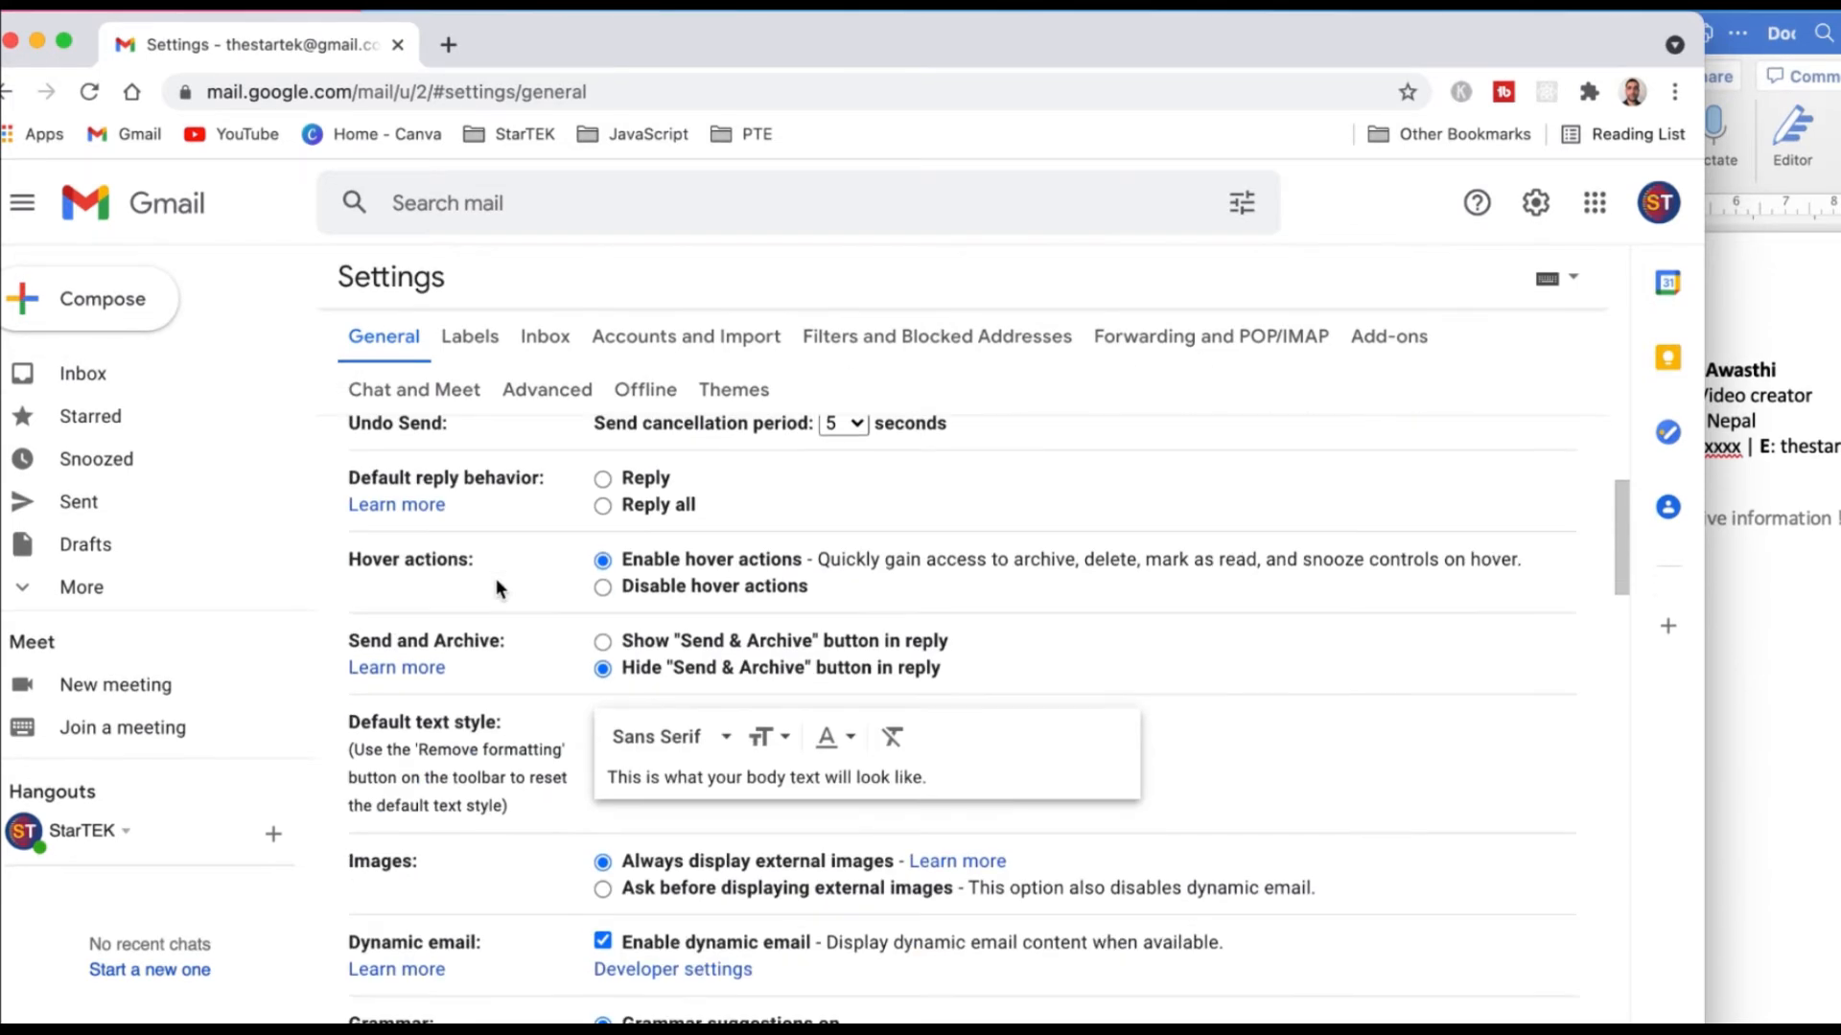
scroll(496, 578, "down", 13)
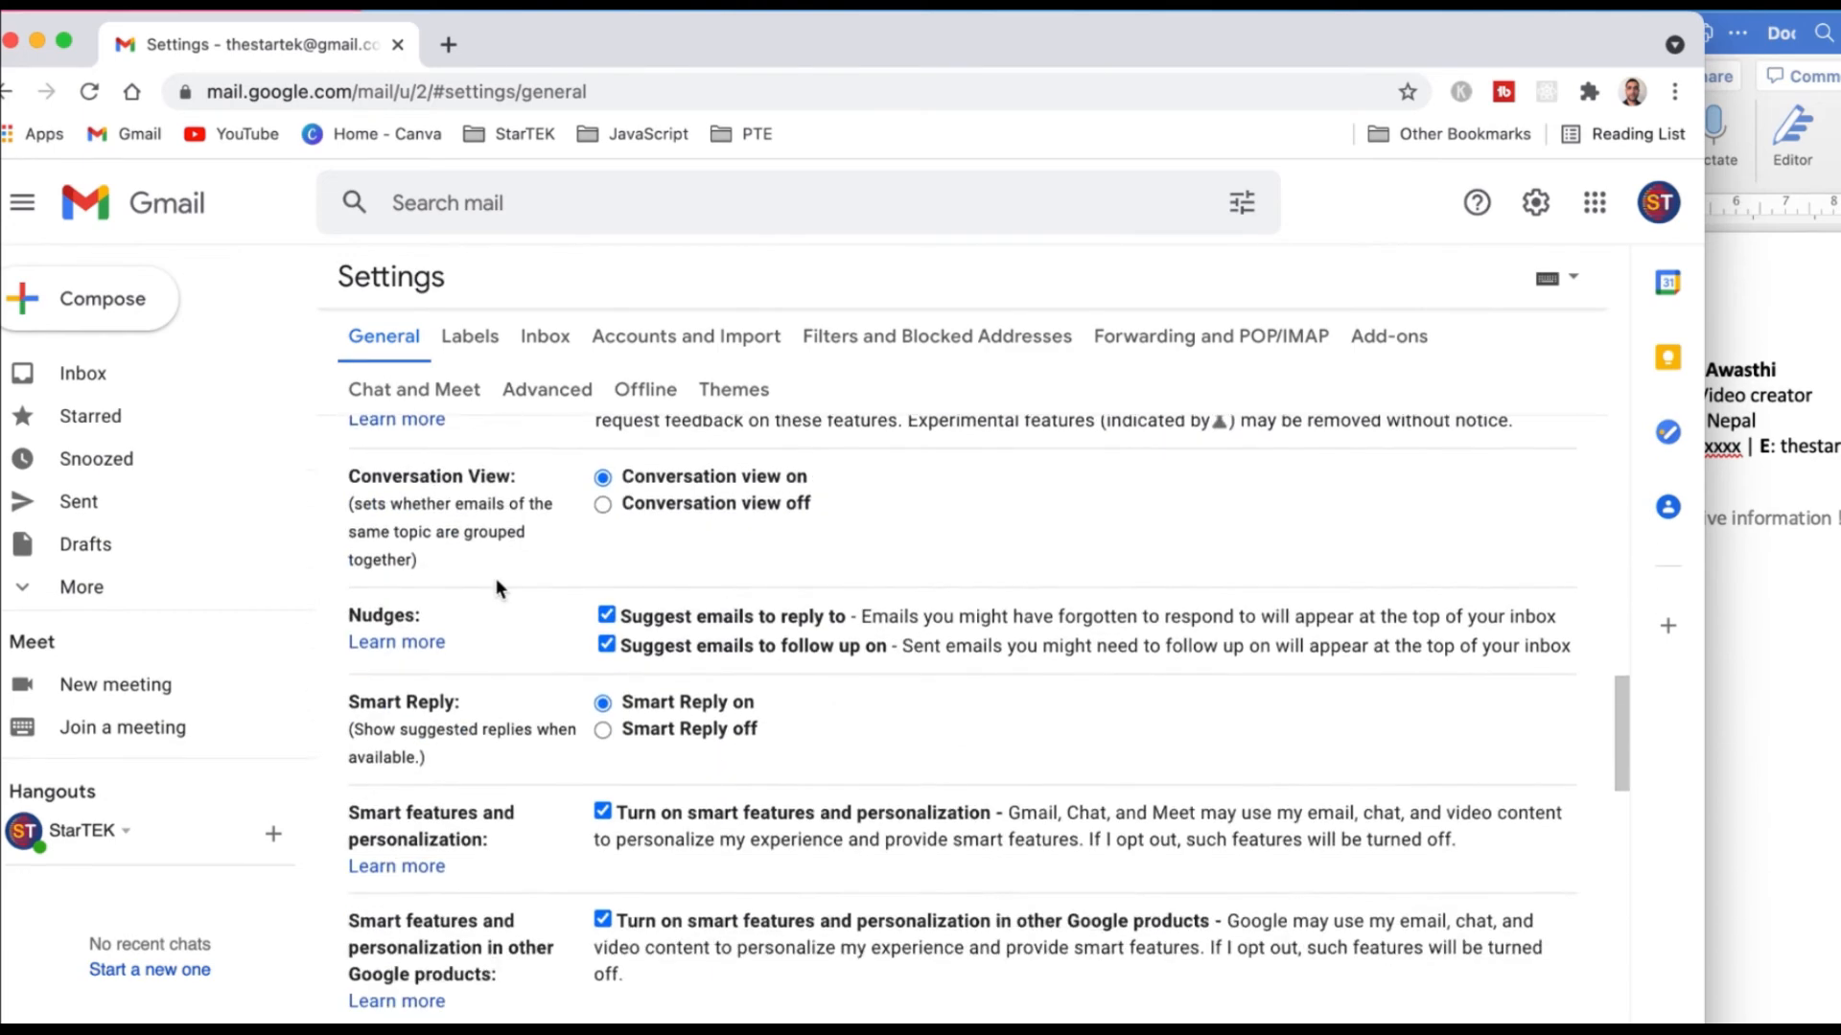
scroll(497, 578, "down", 10)
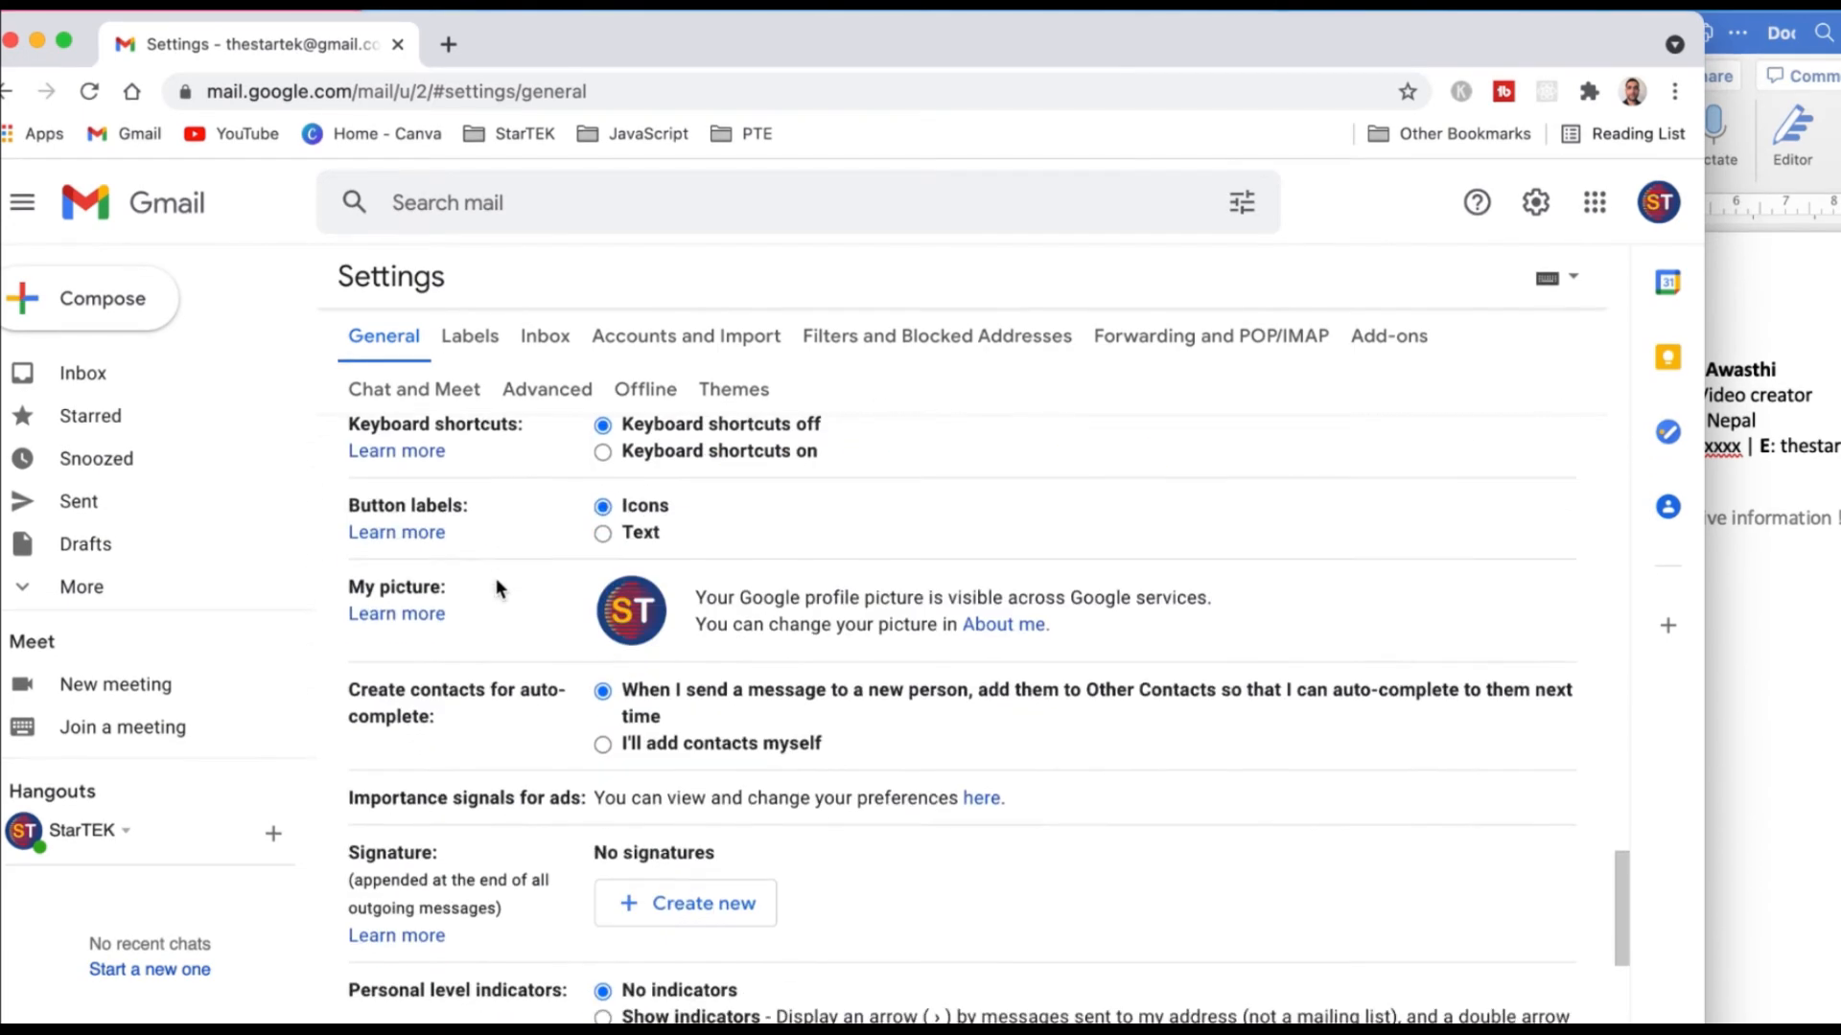
scroll(497, 580, "down", 1)
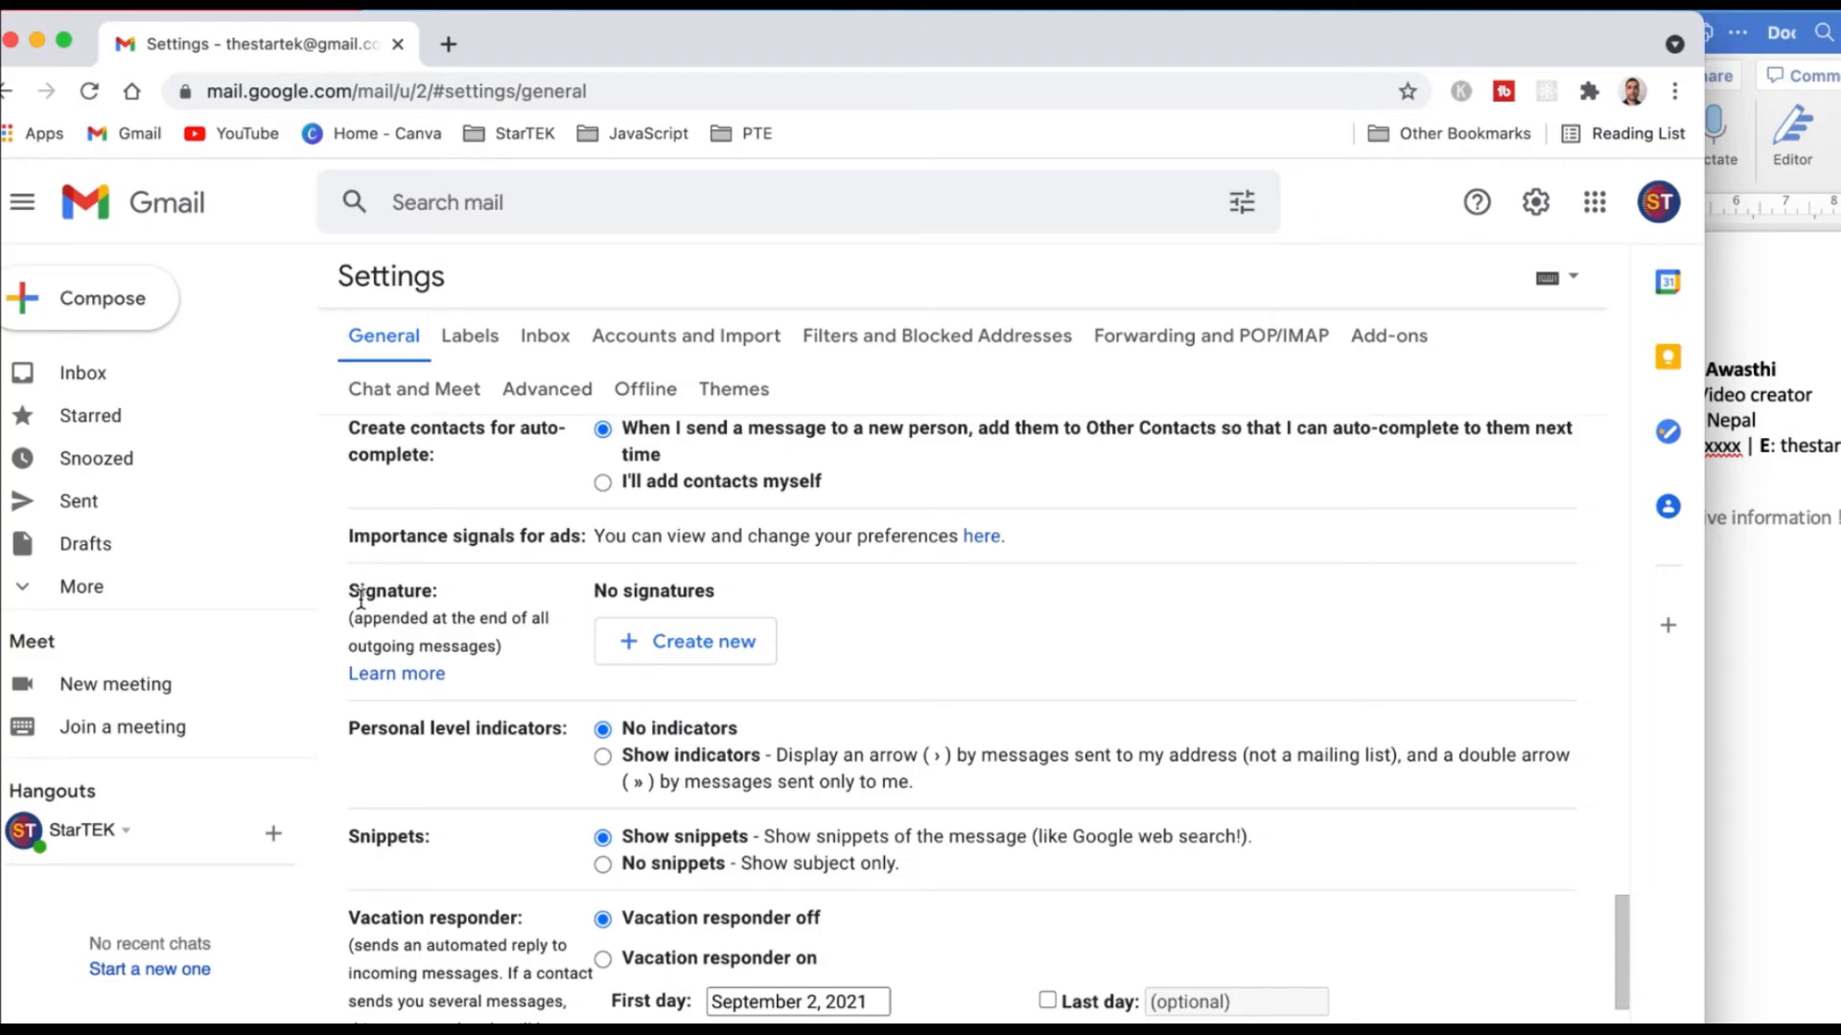
Create a new signature named 'StarTek'.
left_click(705, 650)
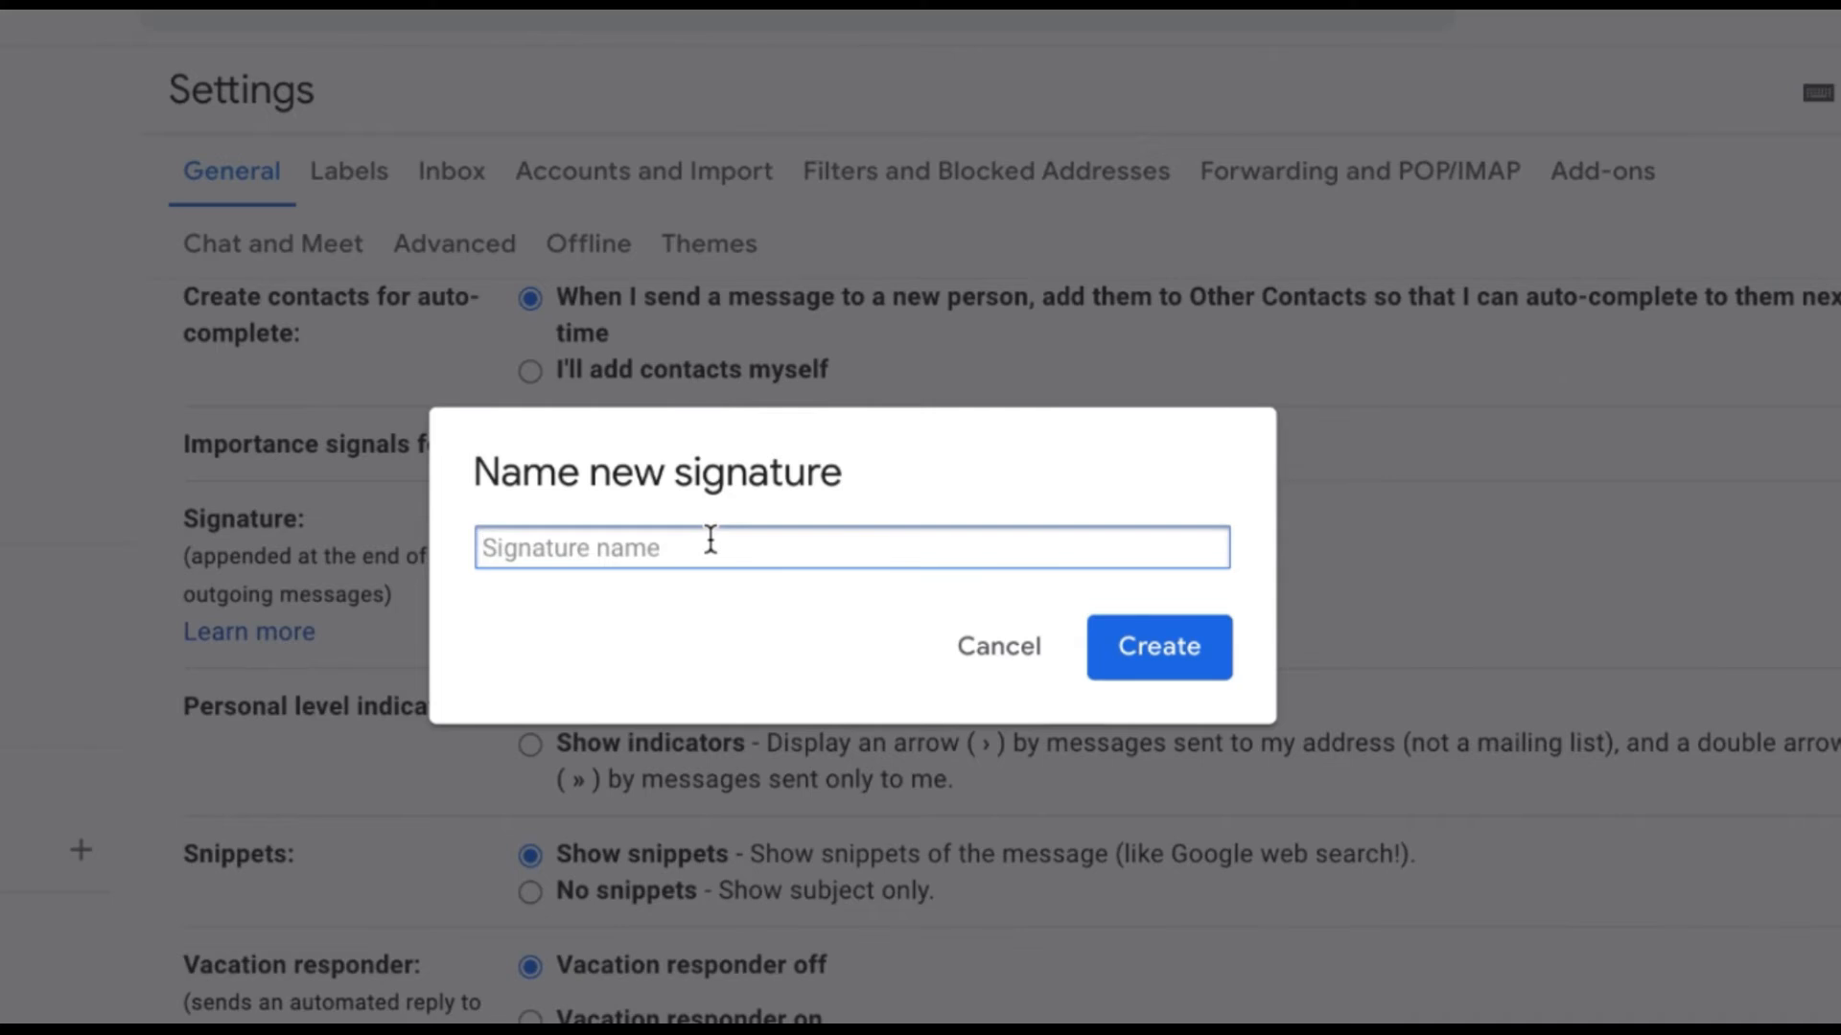
type("StarTek")
left_click(1129, 649)
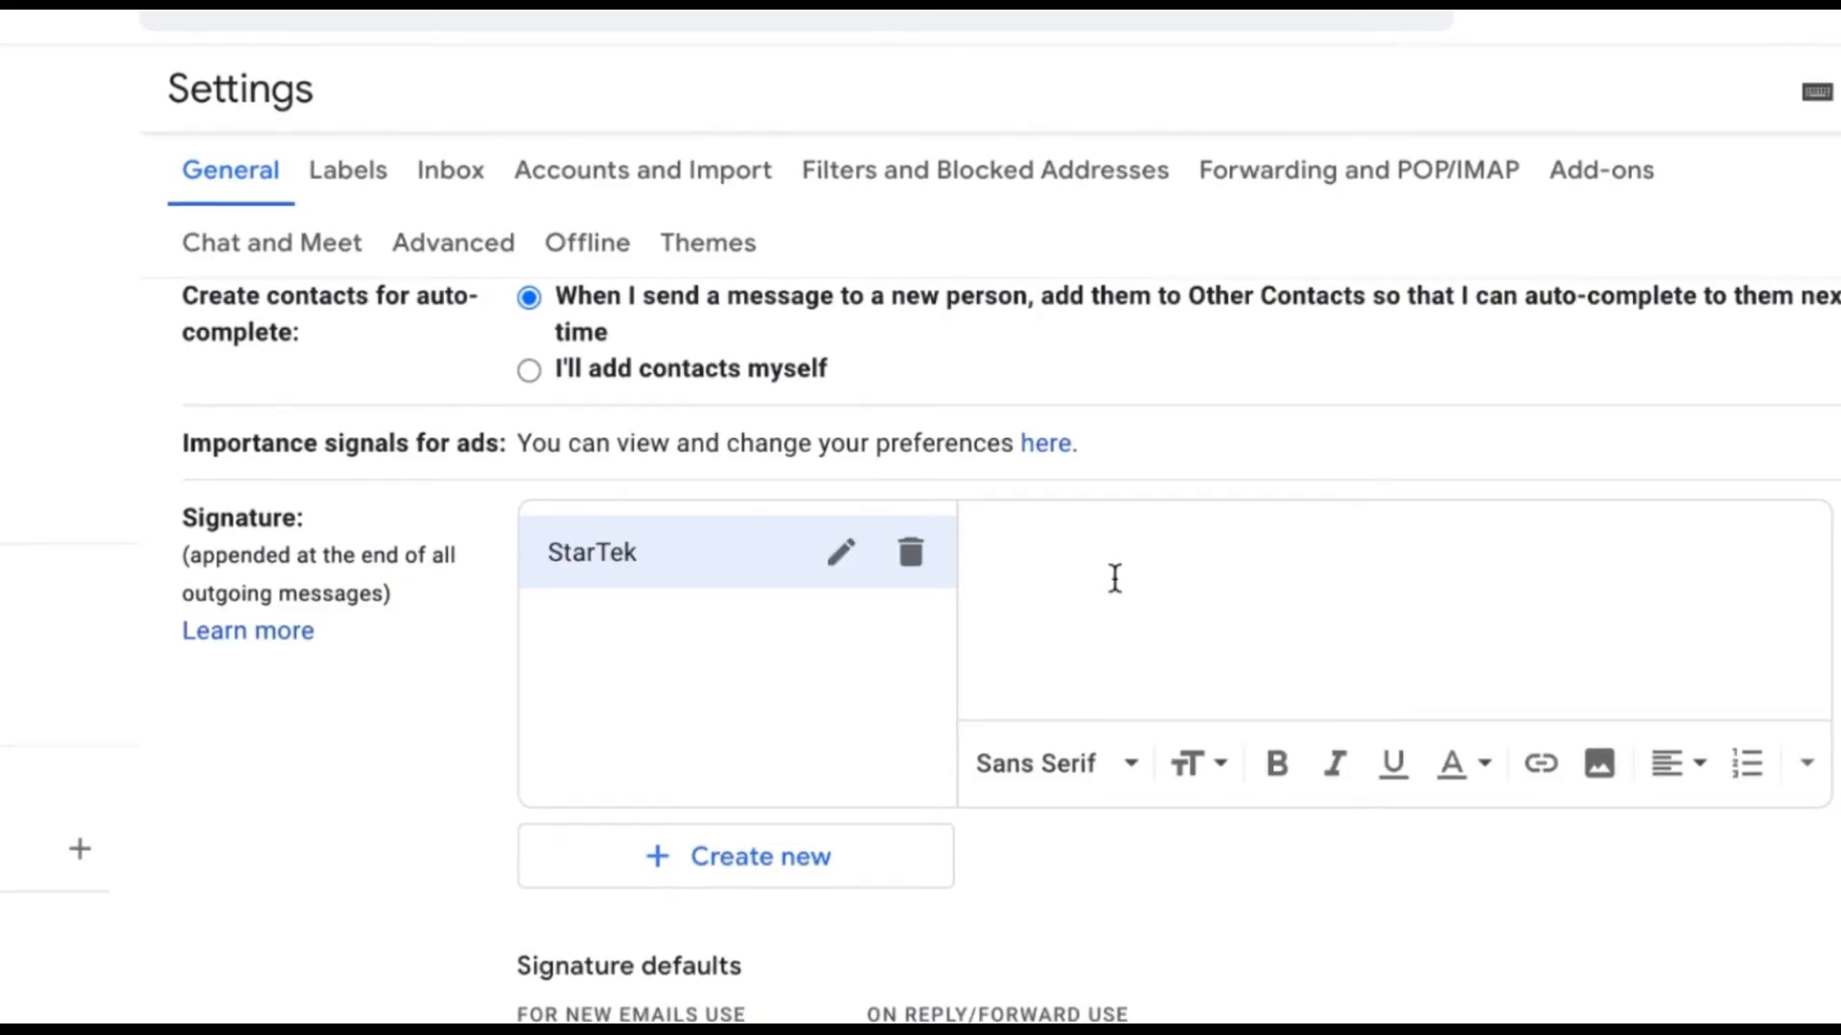
Type three lines of placeholder letters into the StarTek signature editor.
left_click(1024, 552)
type("dsjkfhgsldkhj")
key("Return")
type("fgdfshlkghdskljhg")
key("Return")
type("jhfkghkfj")
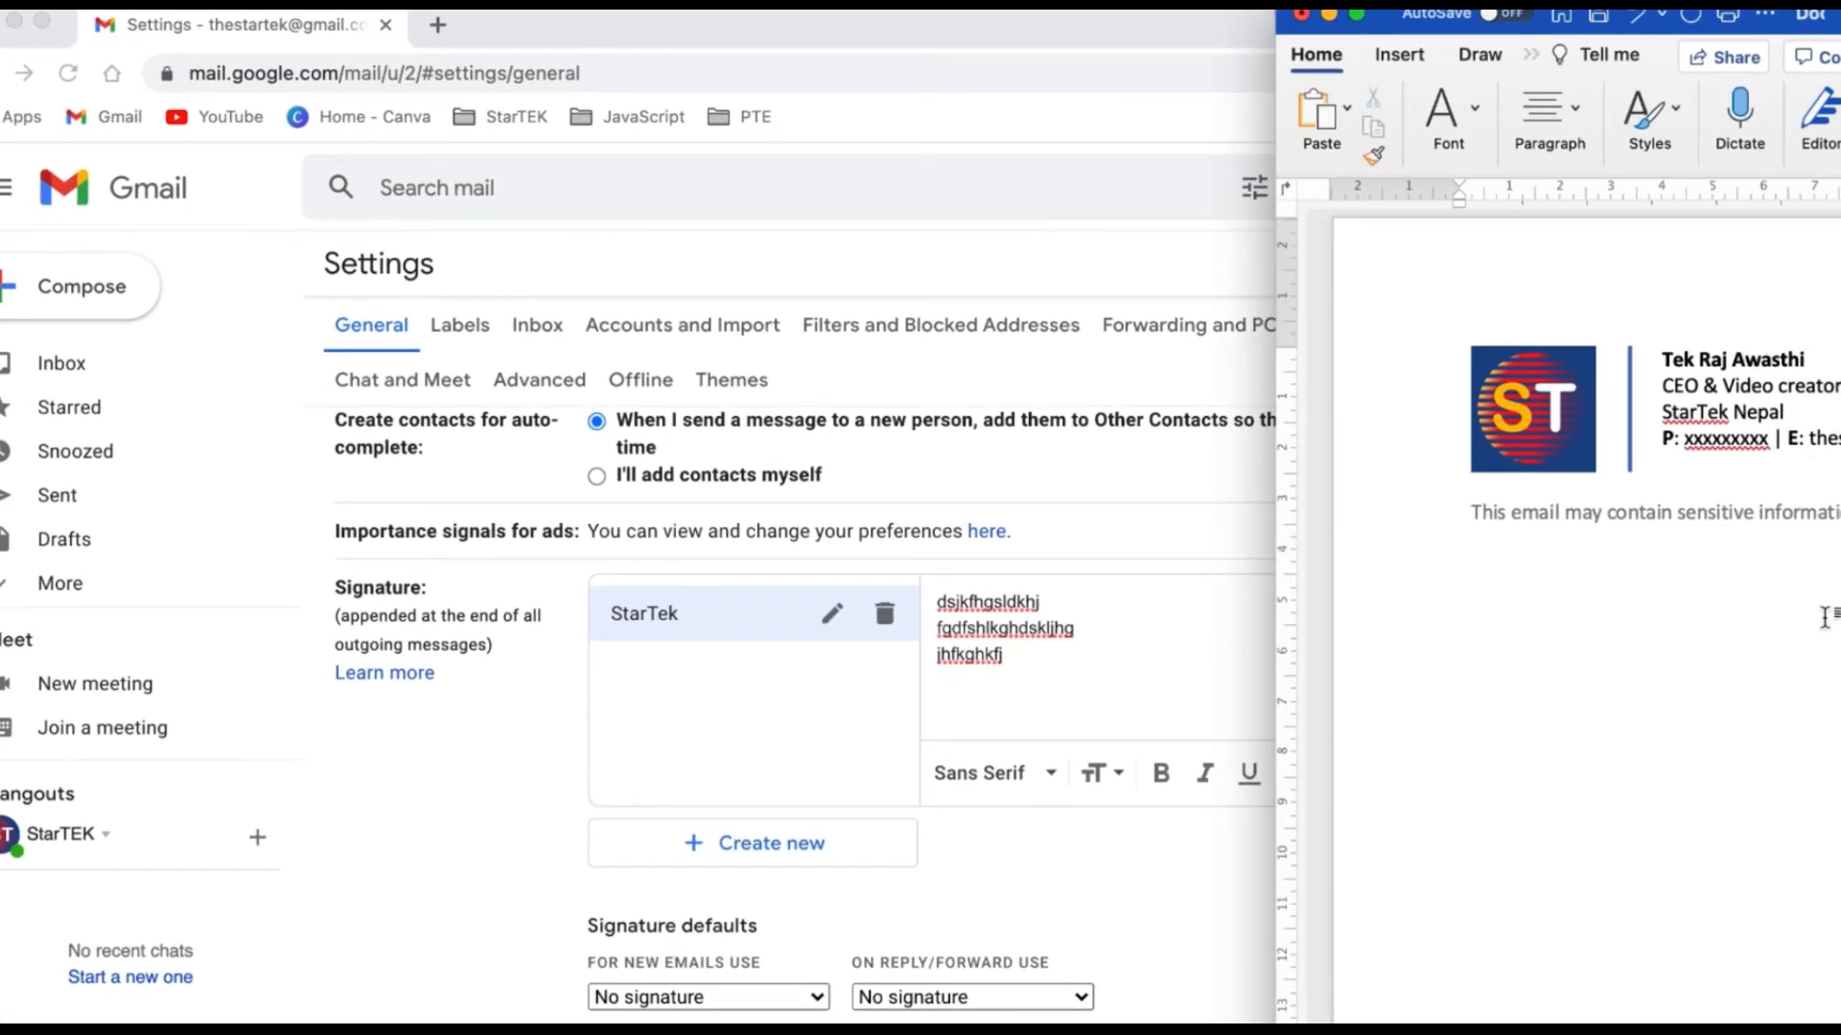
left_click(1122, 691)
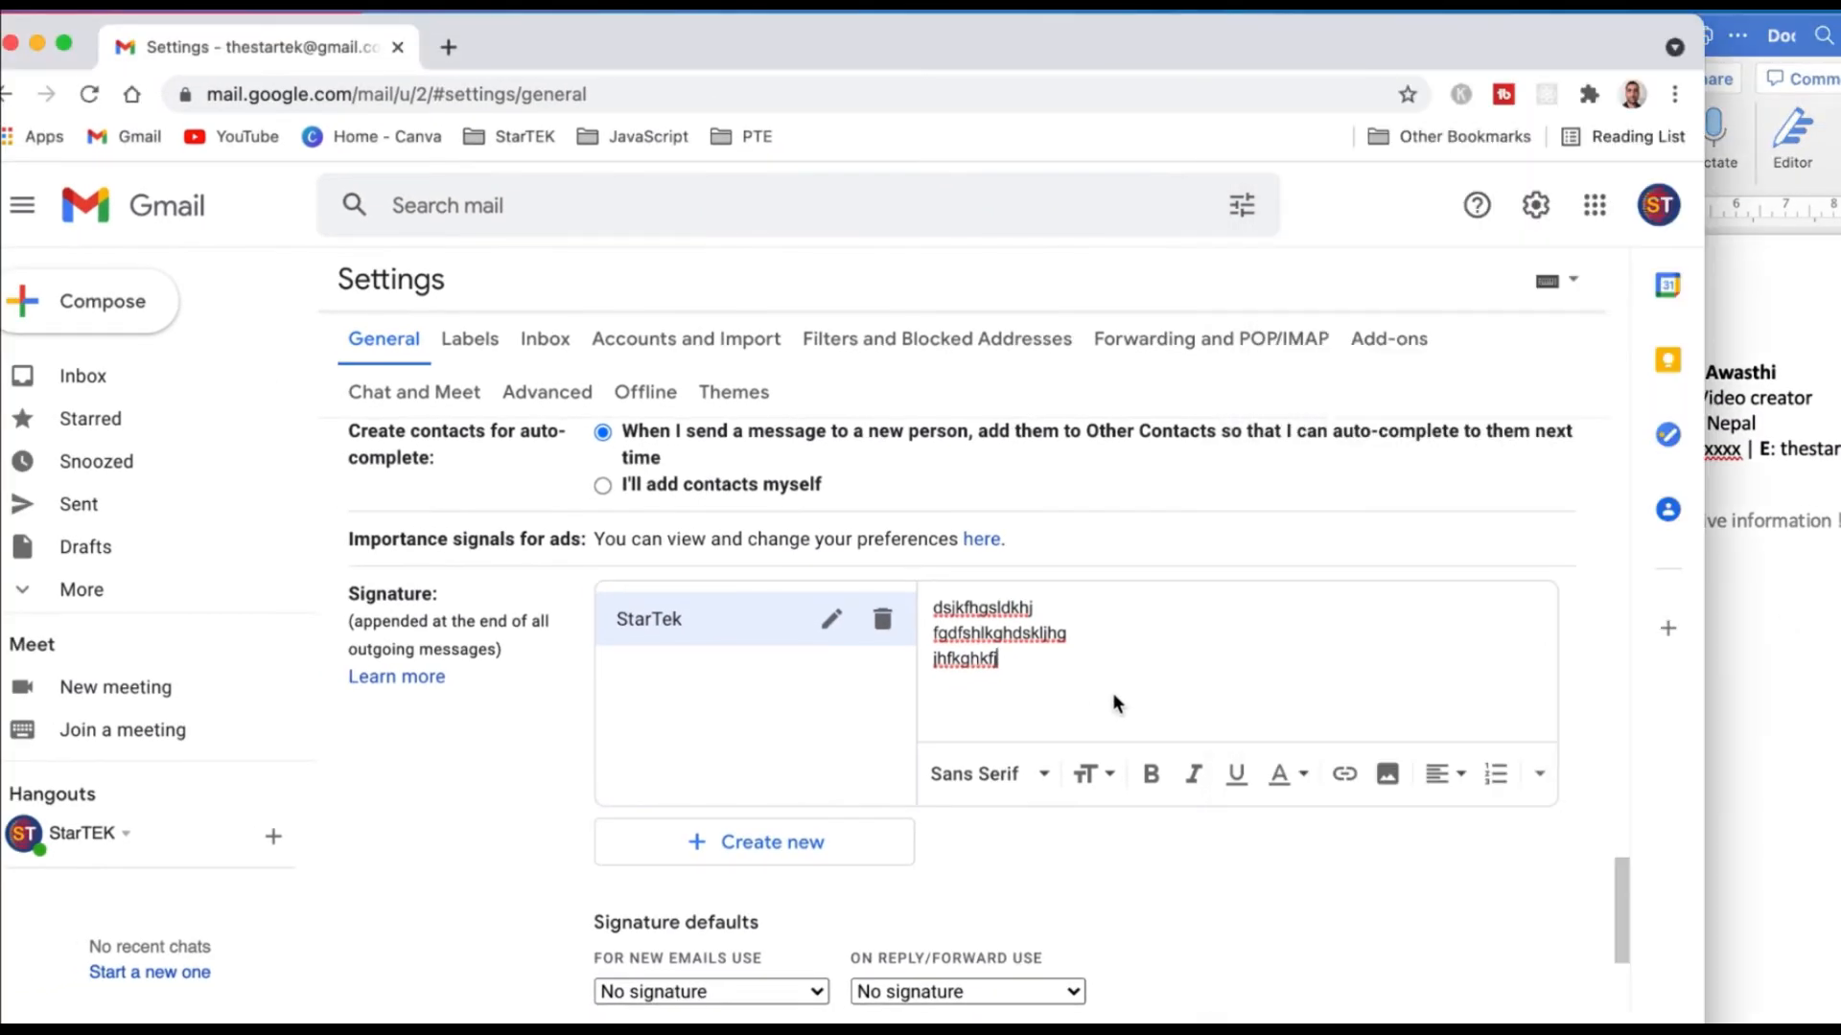
Delete the three placeholder lines from the StarTek signature.
mouse_move(1014, 677)
left_mouse_down()
mouse_move(939, 633)
mouse_move(932, 604)
left_mouse_up()
key("BackSpace")
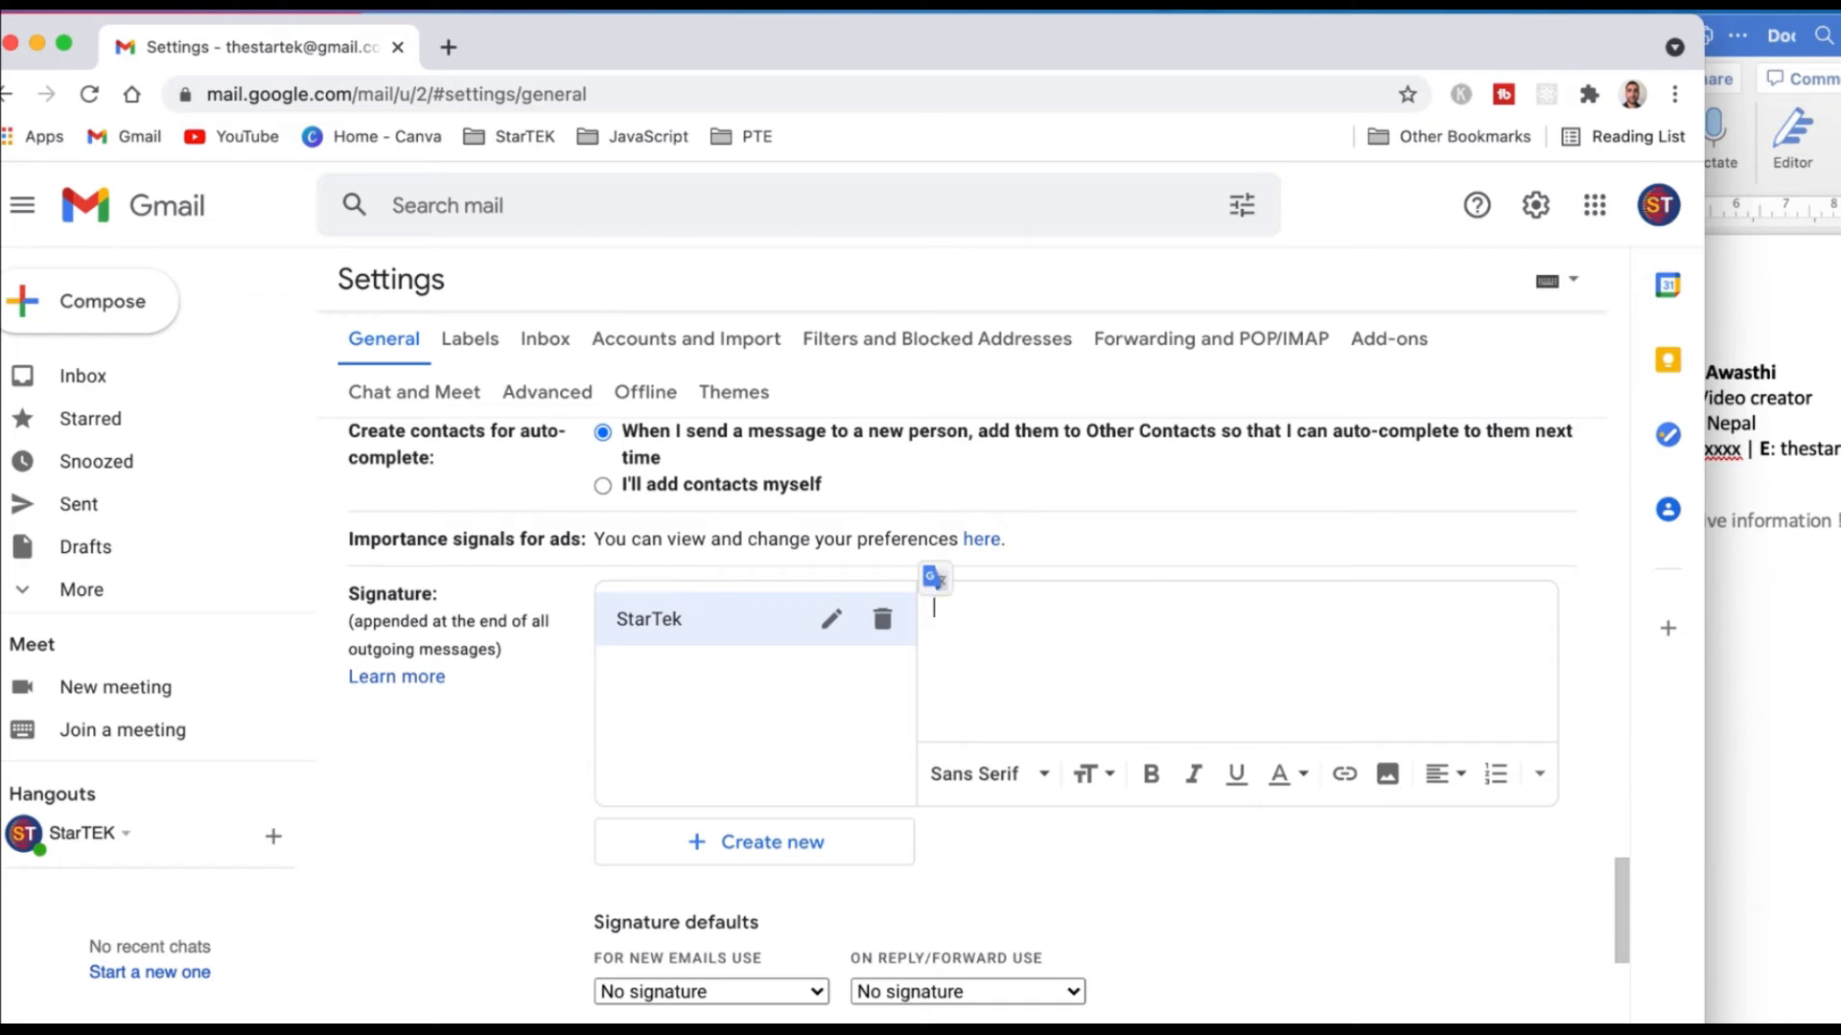
left_click(1023, 677)
Select the signature table in Word and paste it into the Gmail signature editor.
left_click(1801, 654)
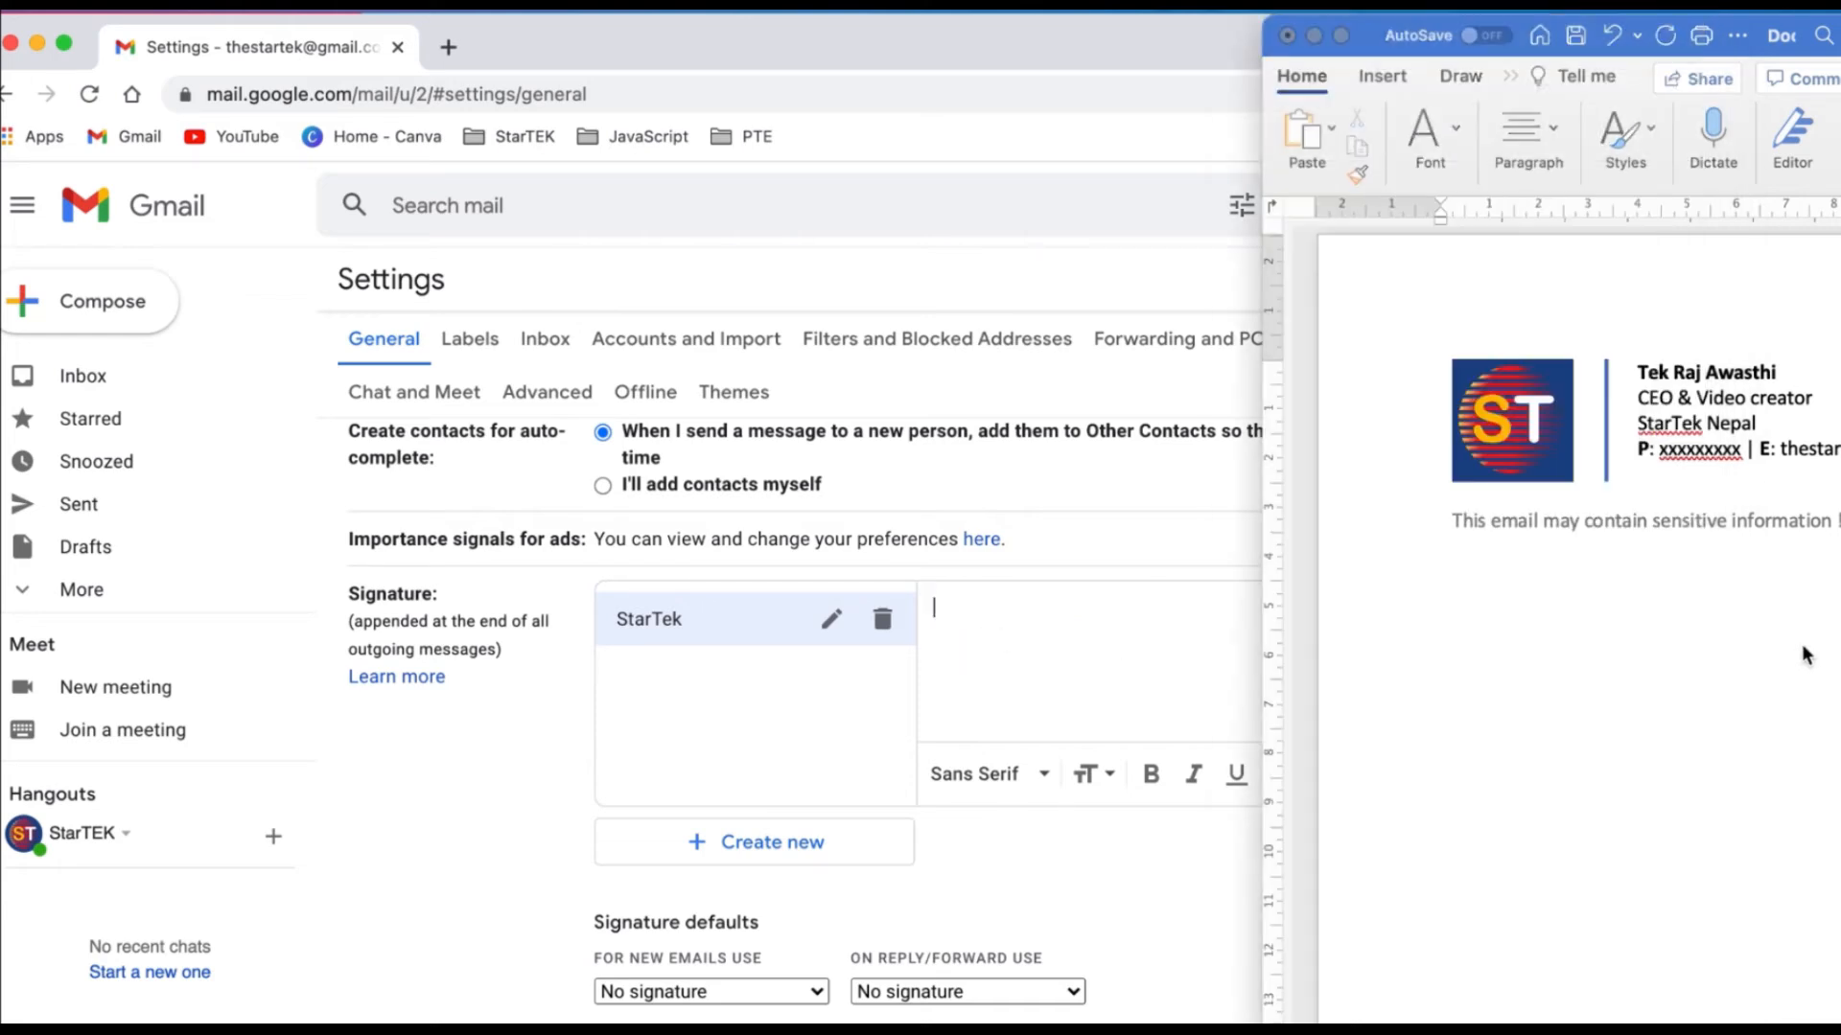
left_click(1433, 351)
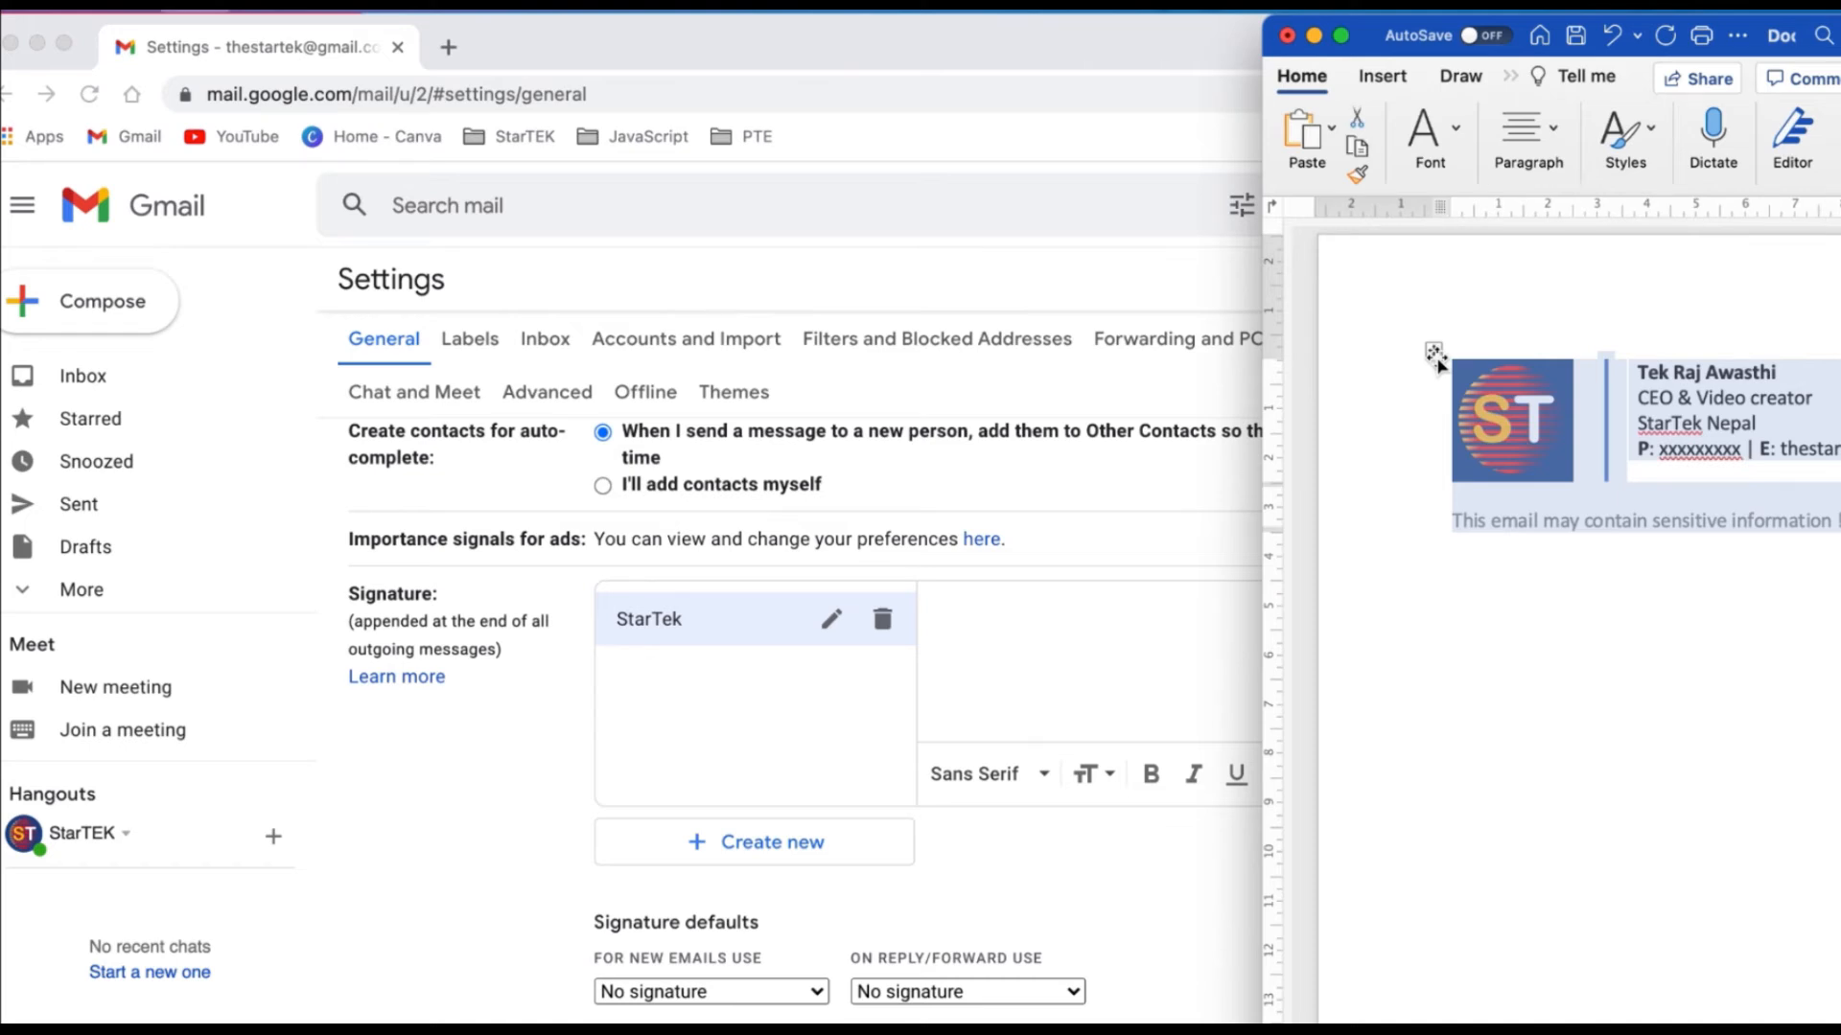
left_click(1084, 665)
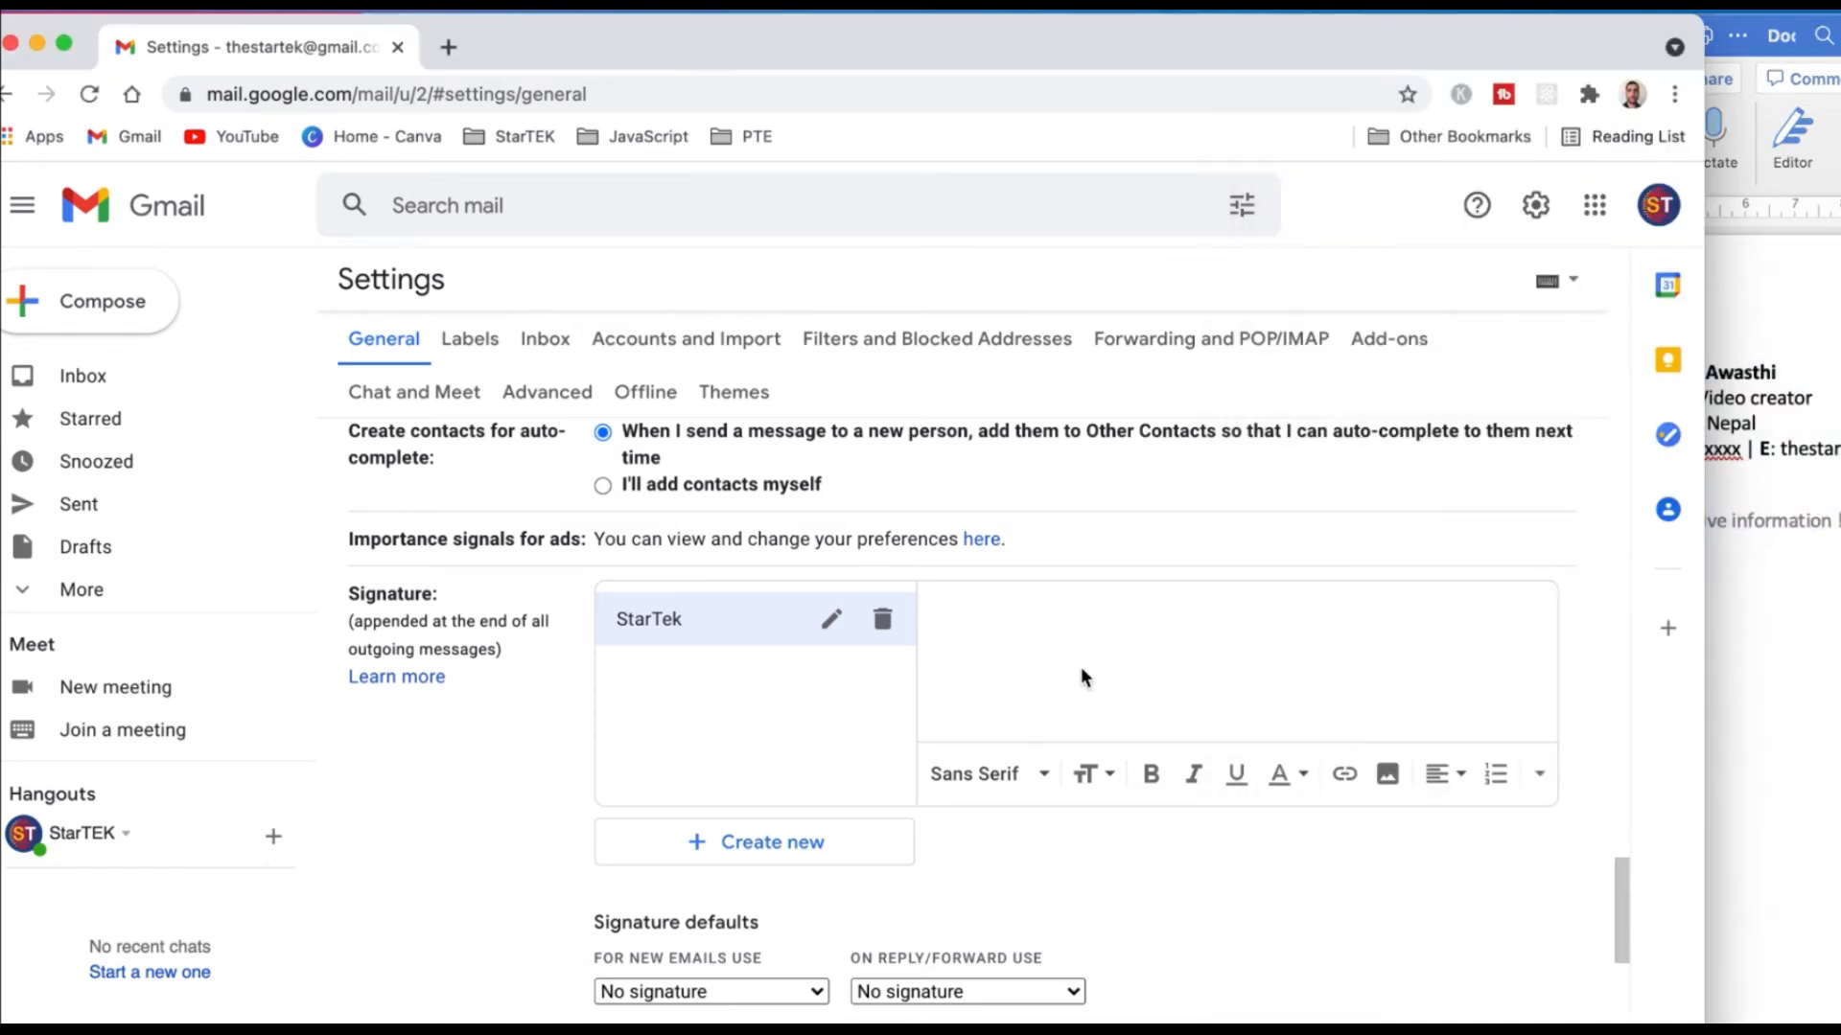
key("super+v")
scroll(1083, 676, "up", 2)
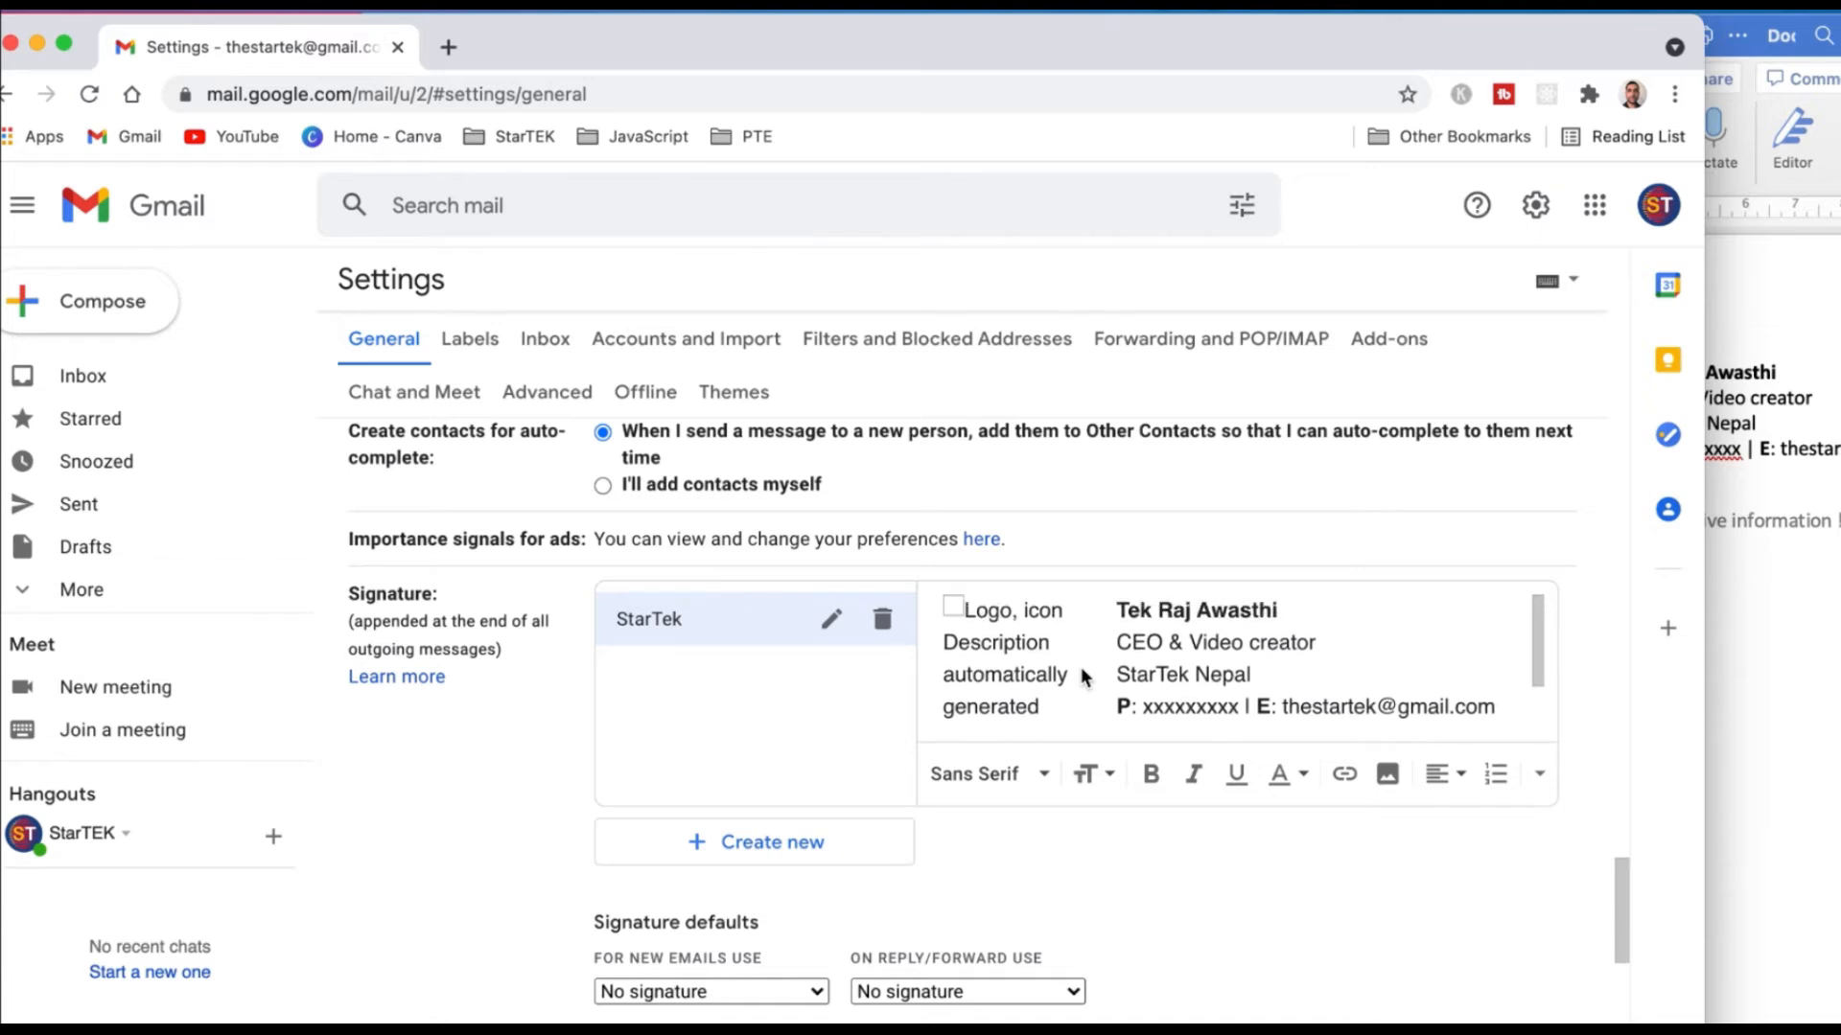
left_click(960, 613)
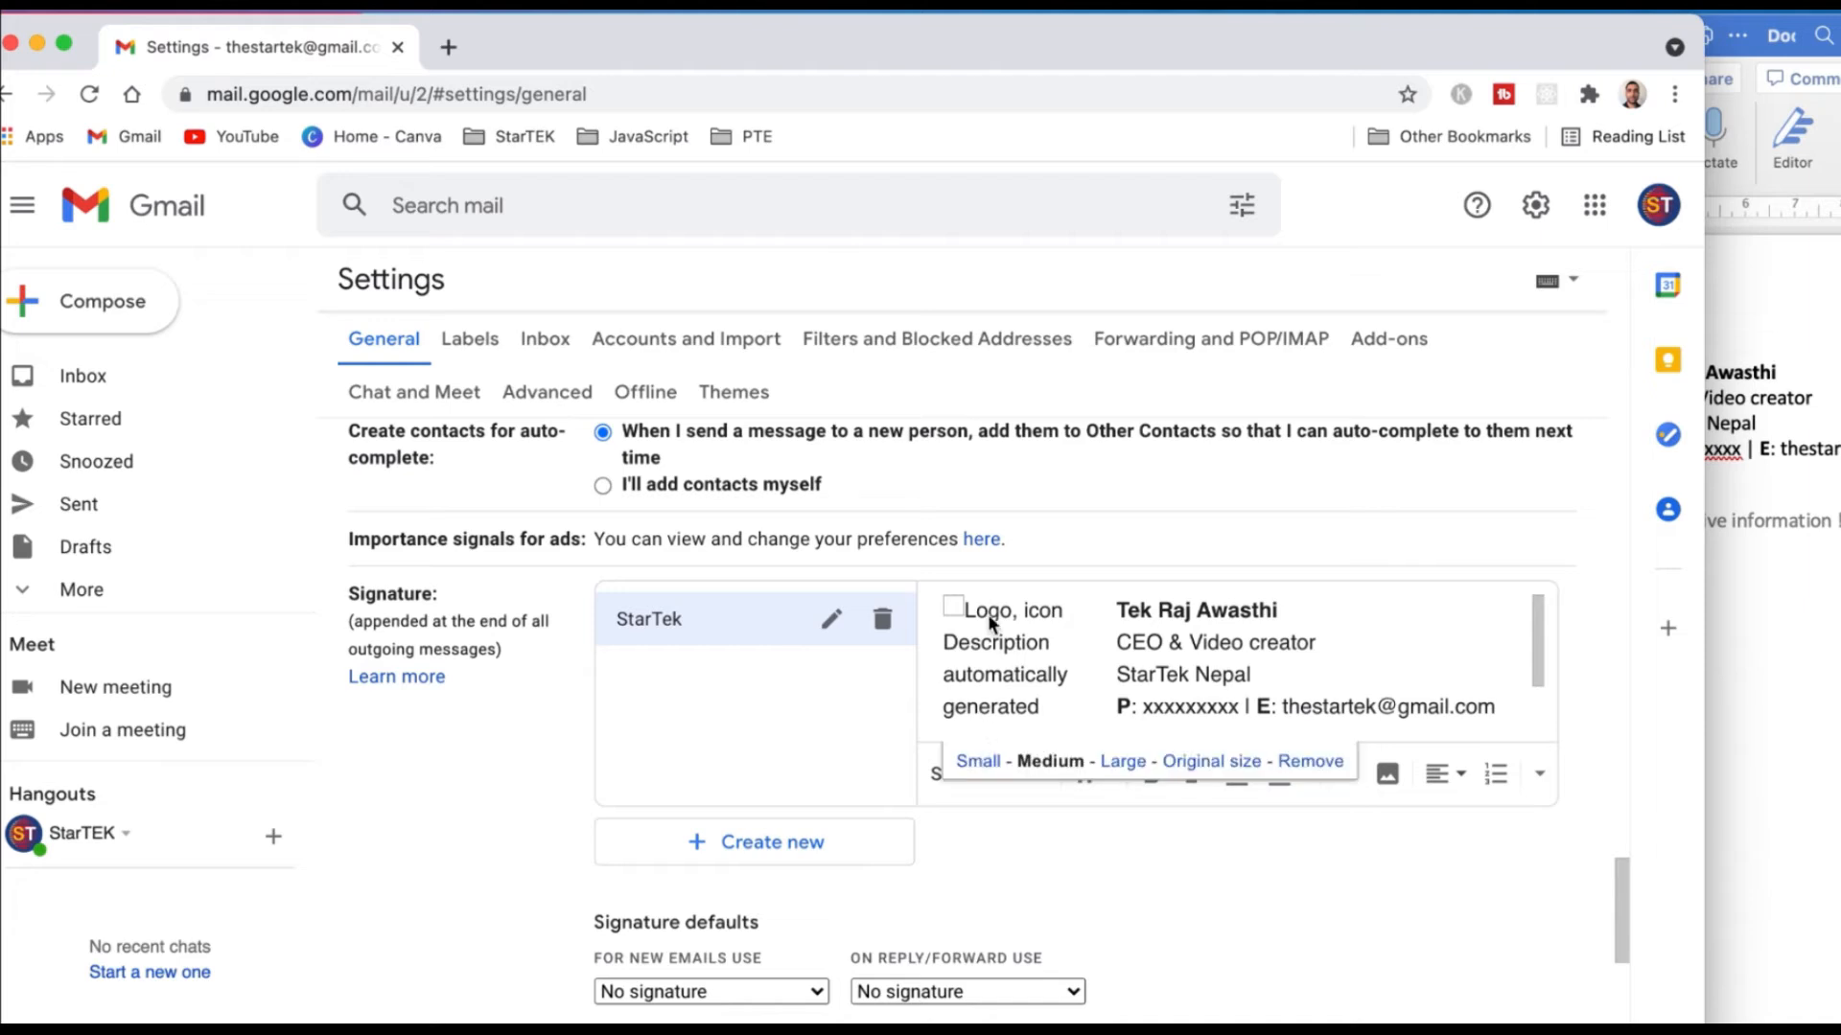
left_click(1812, 402)
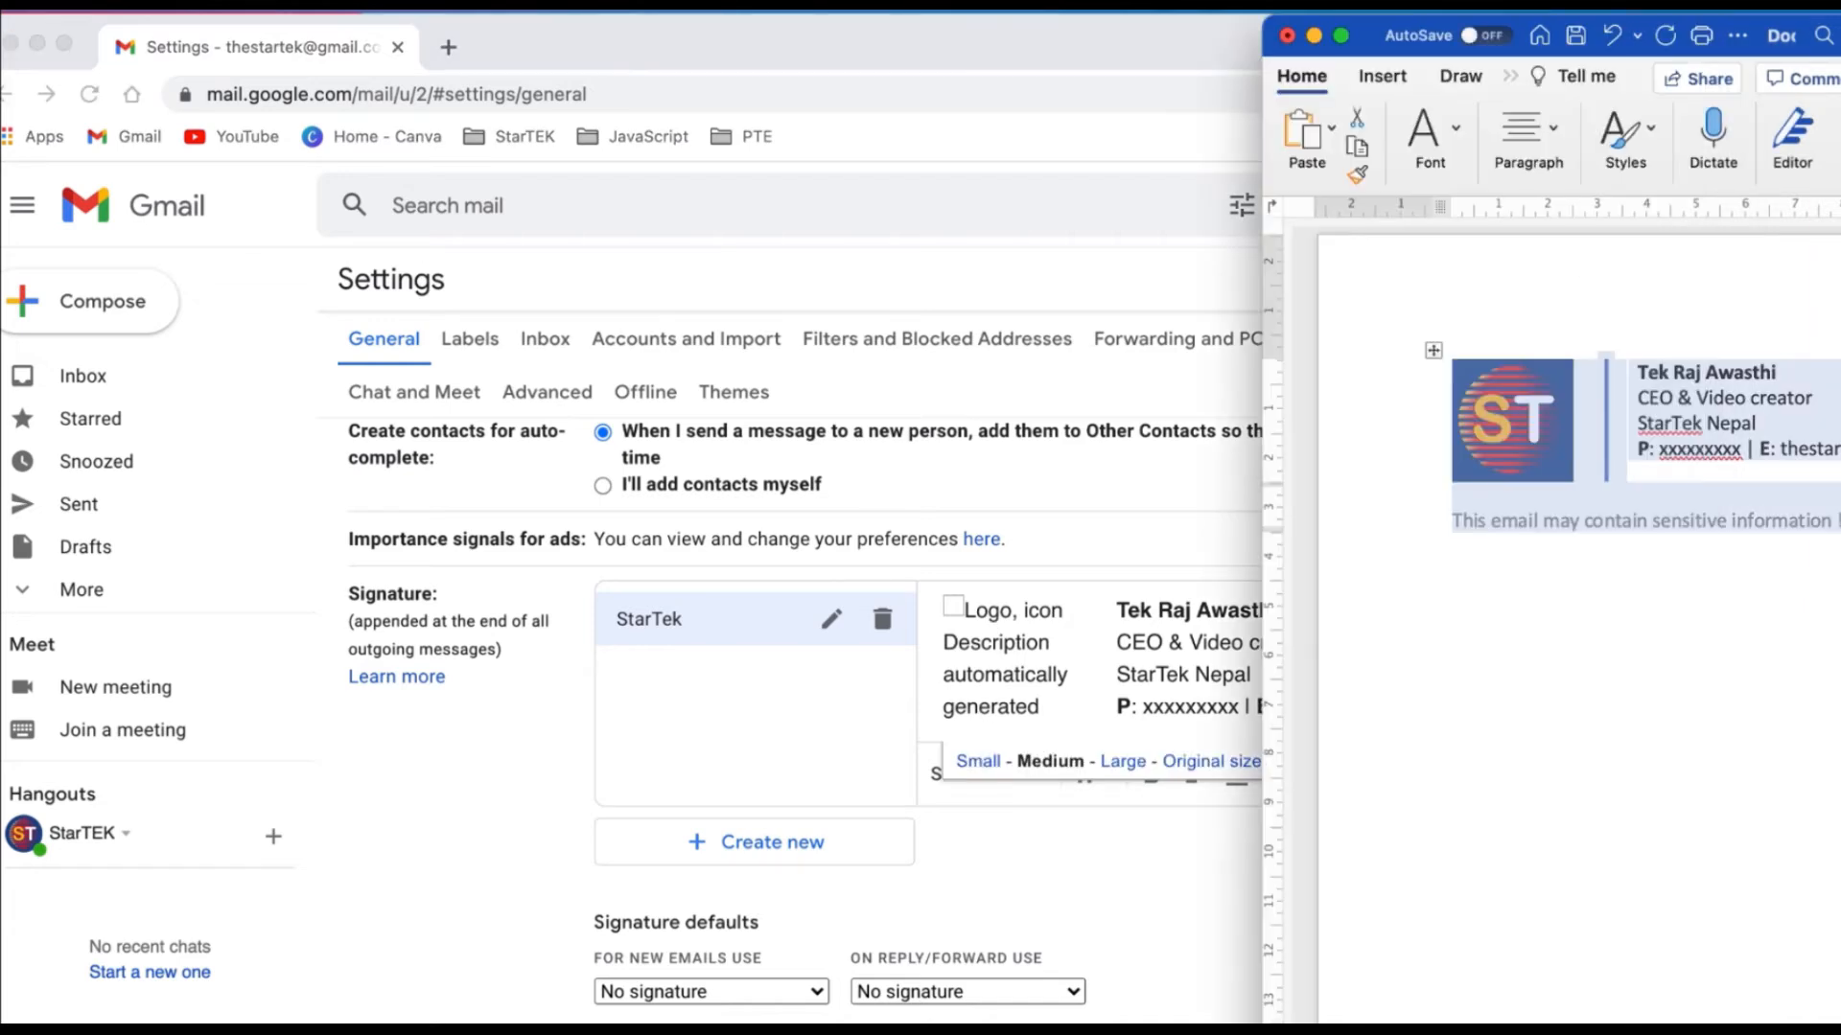
left_click(1053, 676)
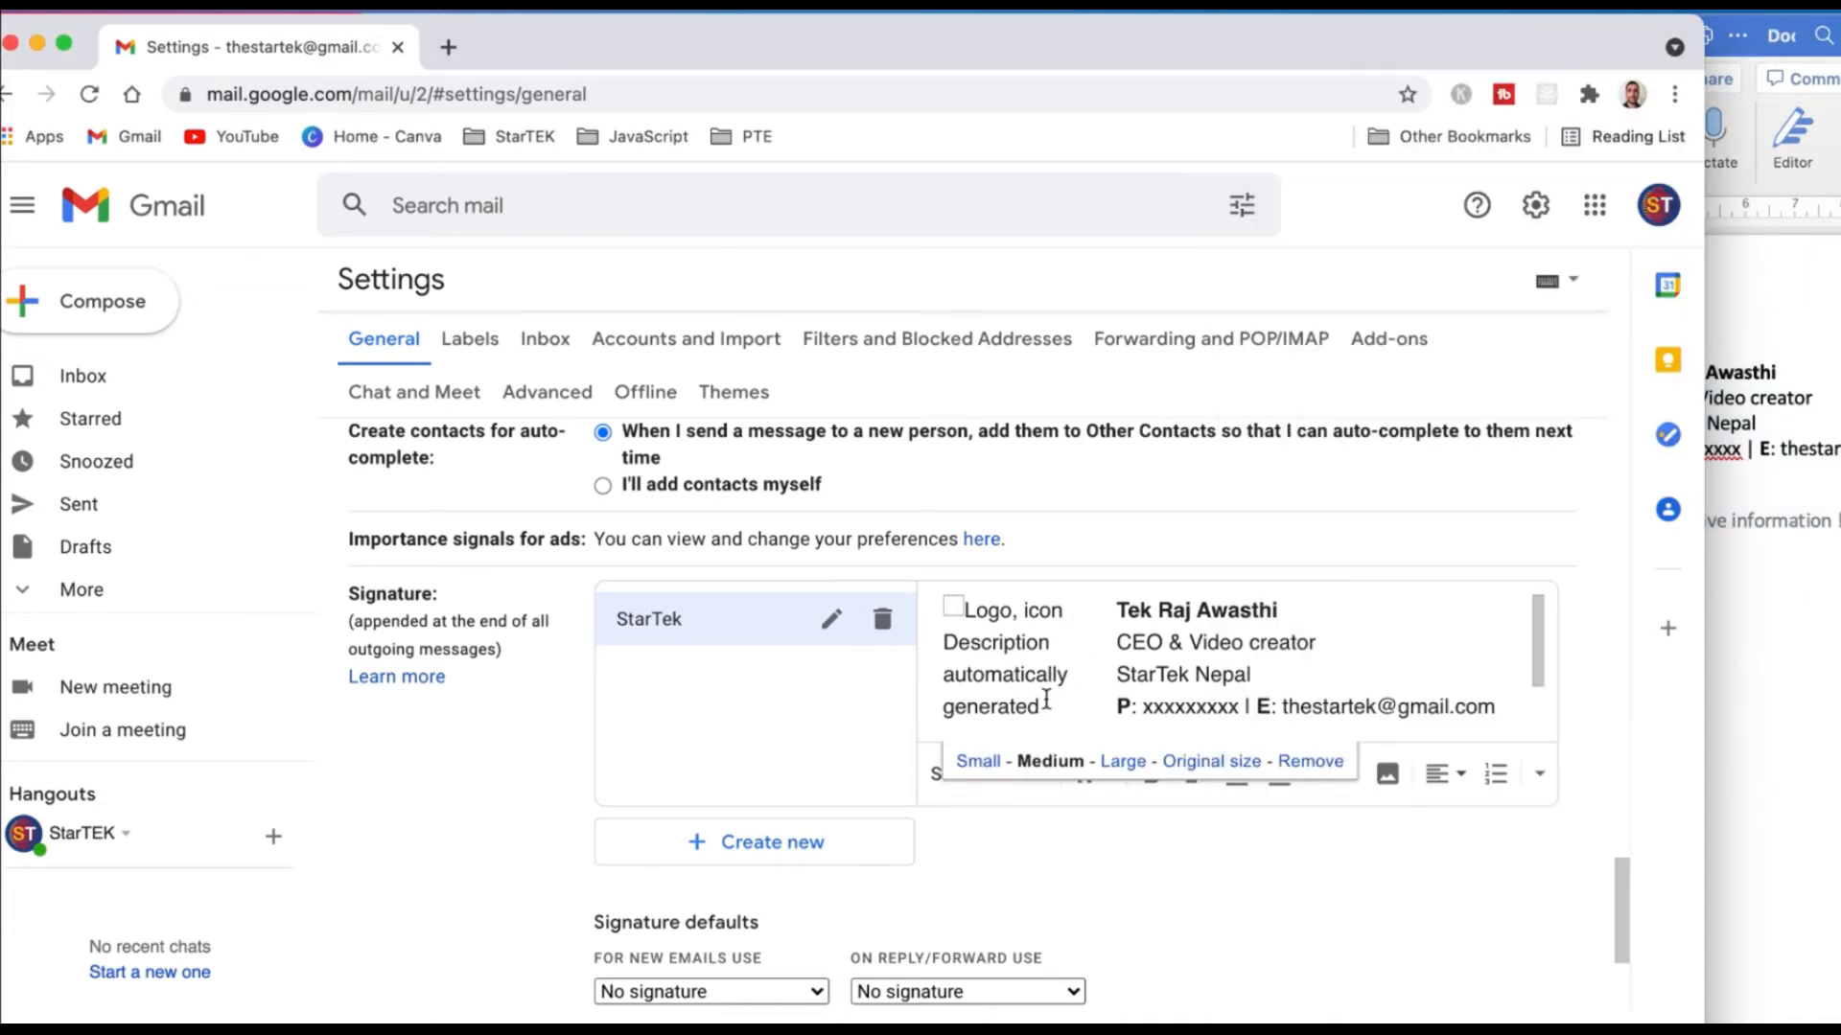
left_click(1288, 872)
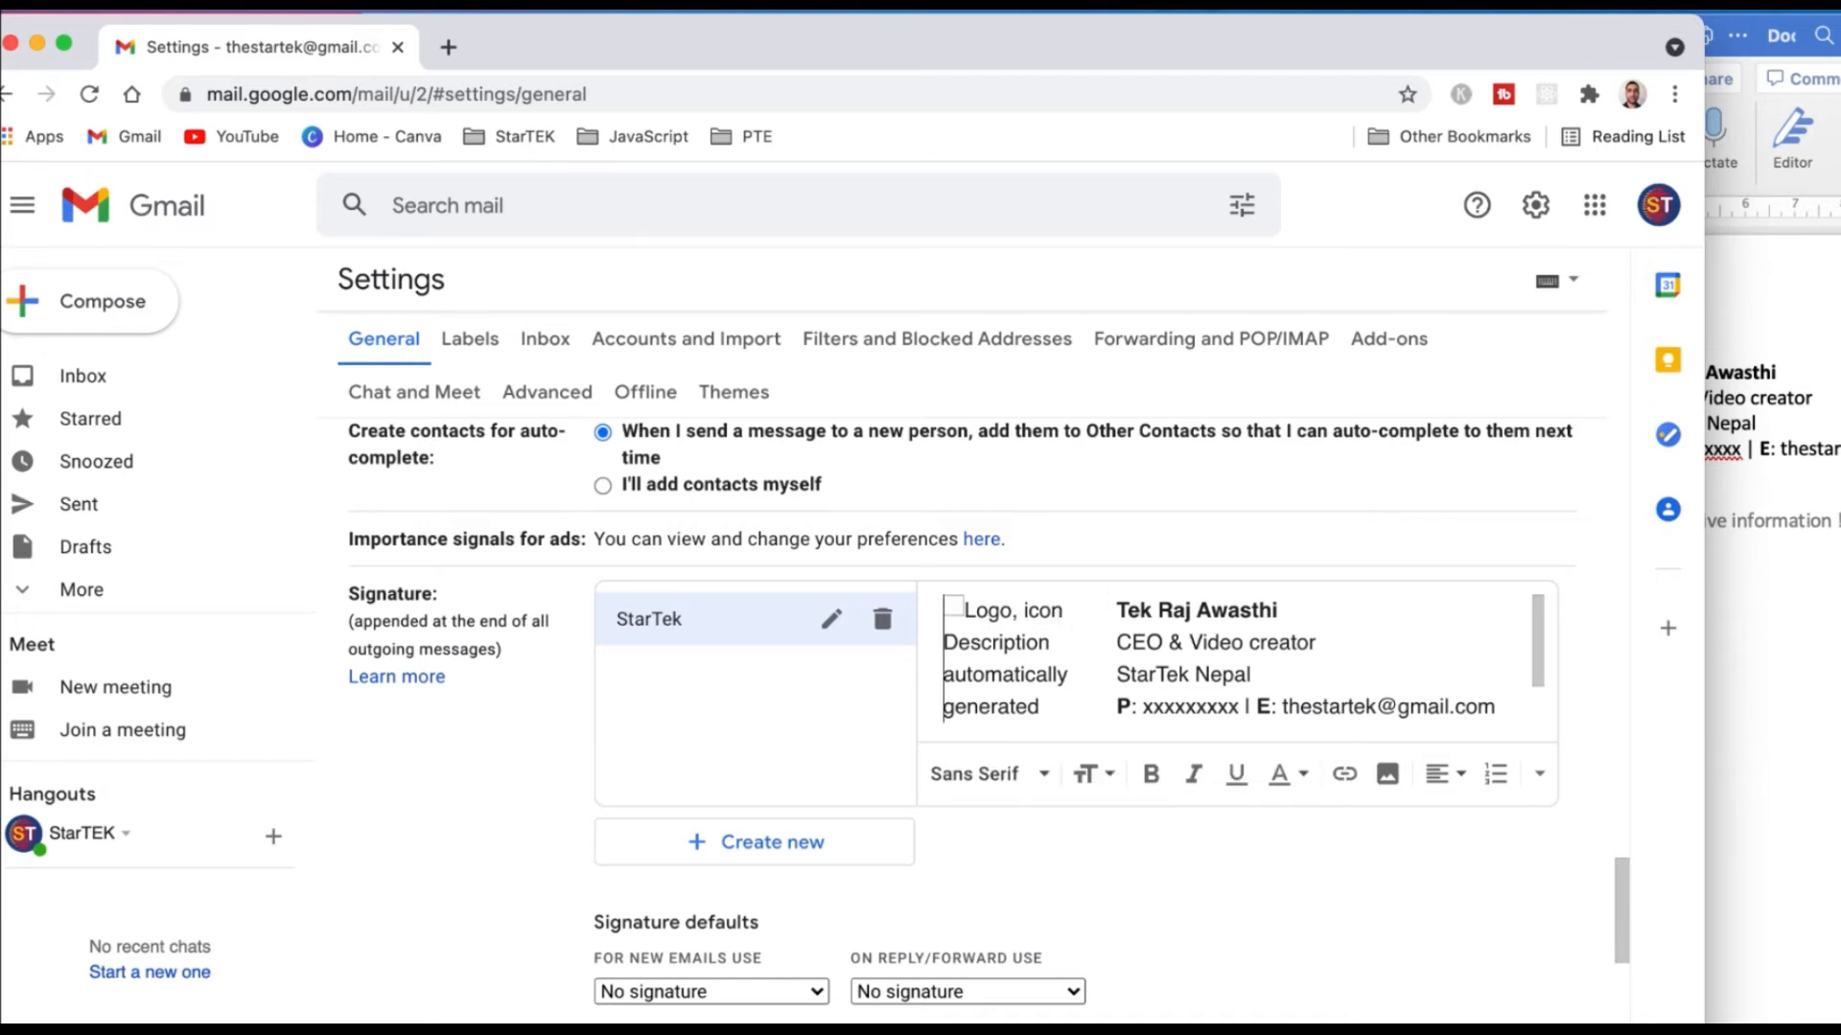
Insert the first ST logo screenshot from My Drive into the StarTek signature.
left_click(1387, 774)
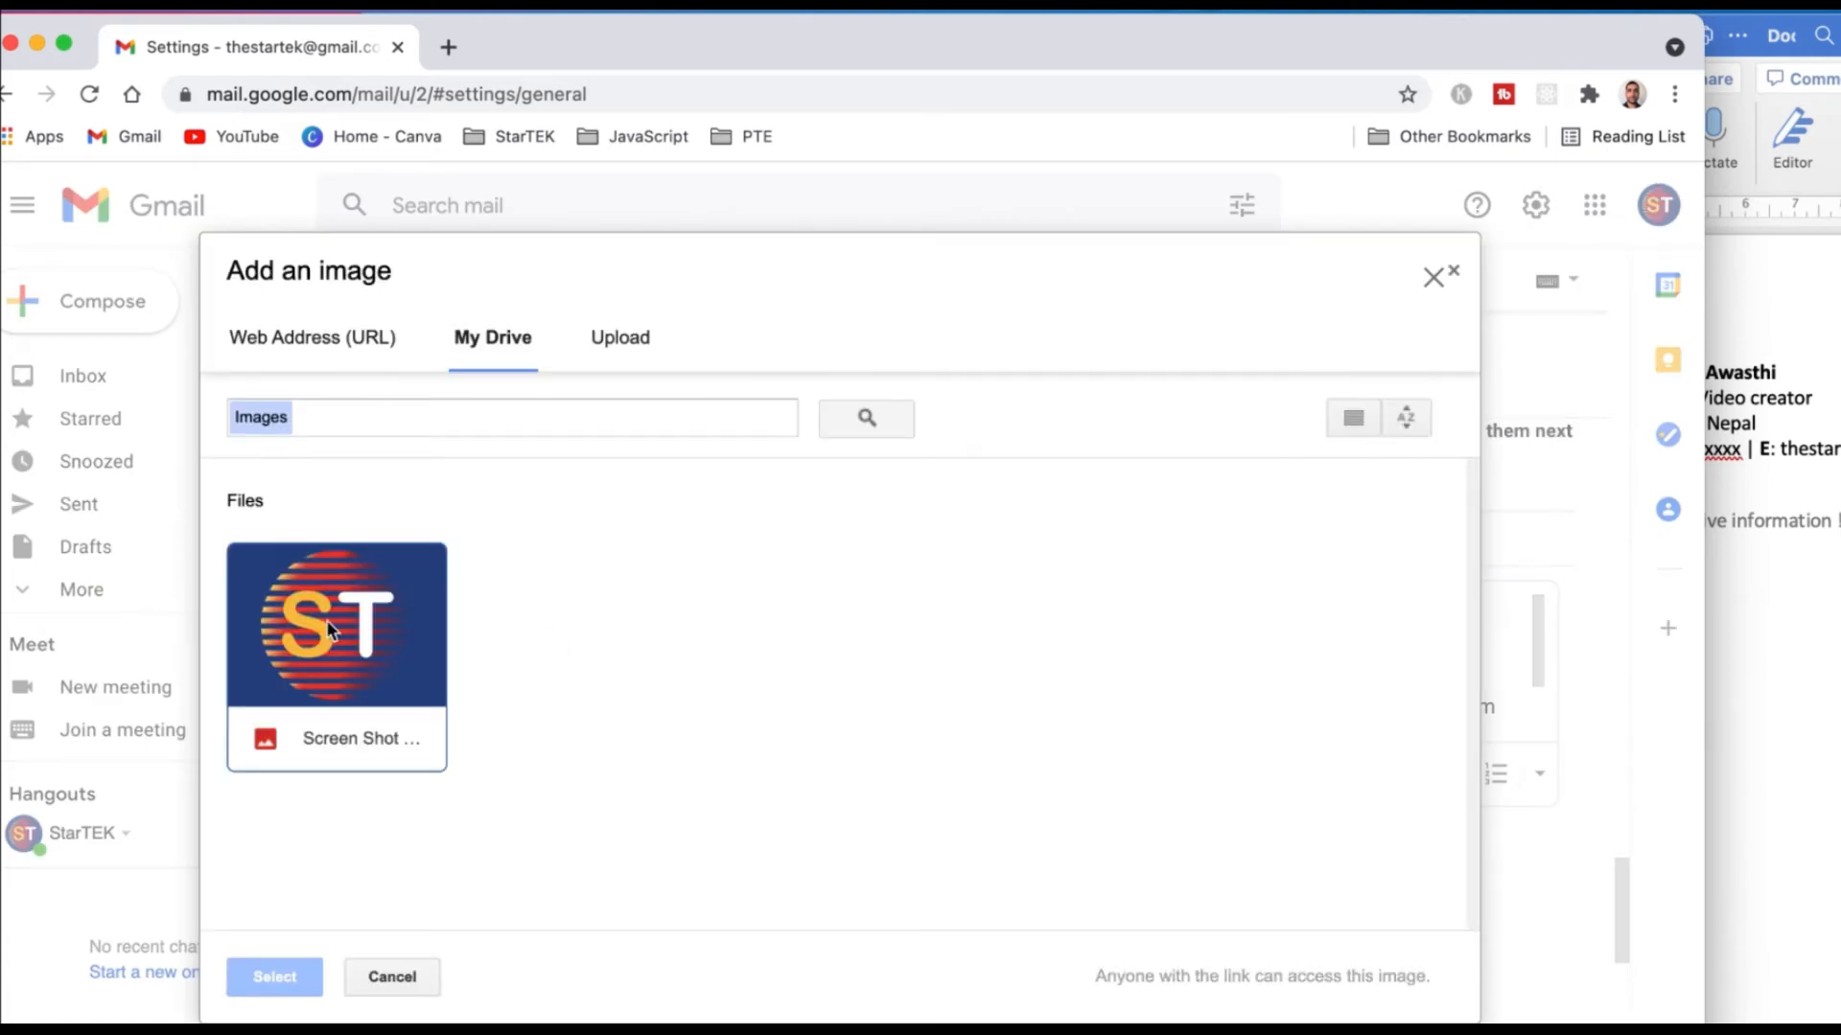
left_click(621, 341)
left_click(880, 697)
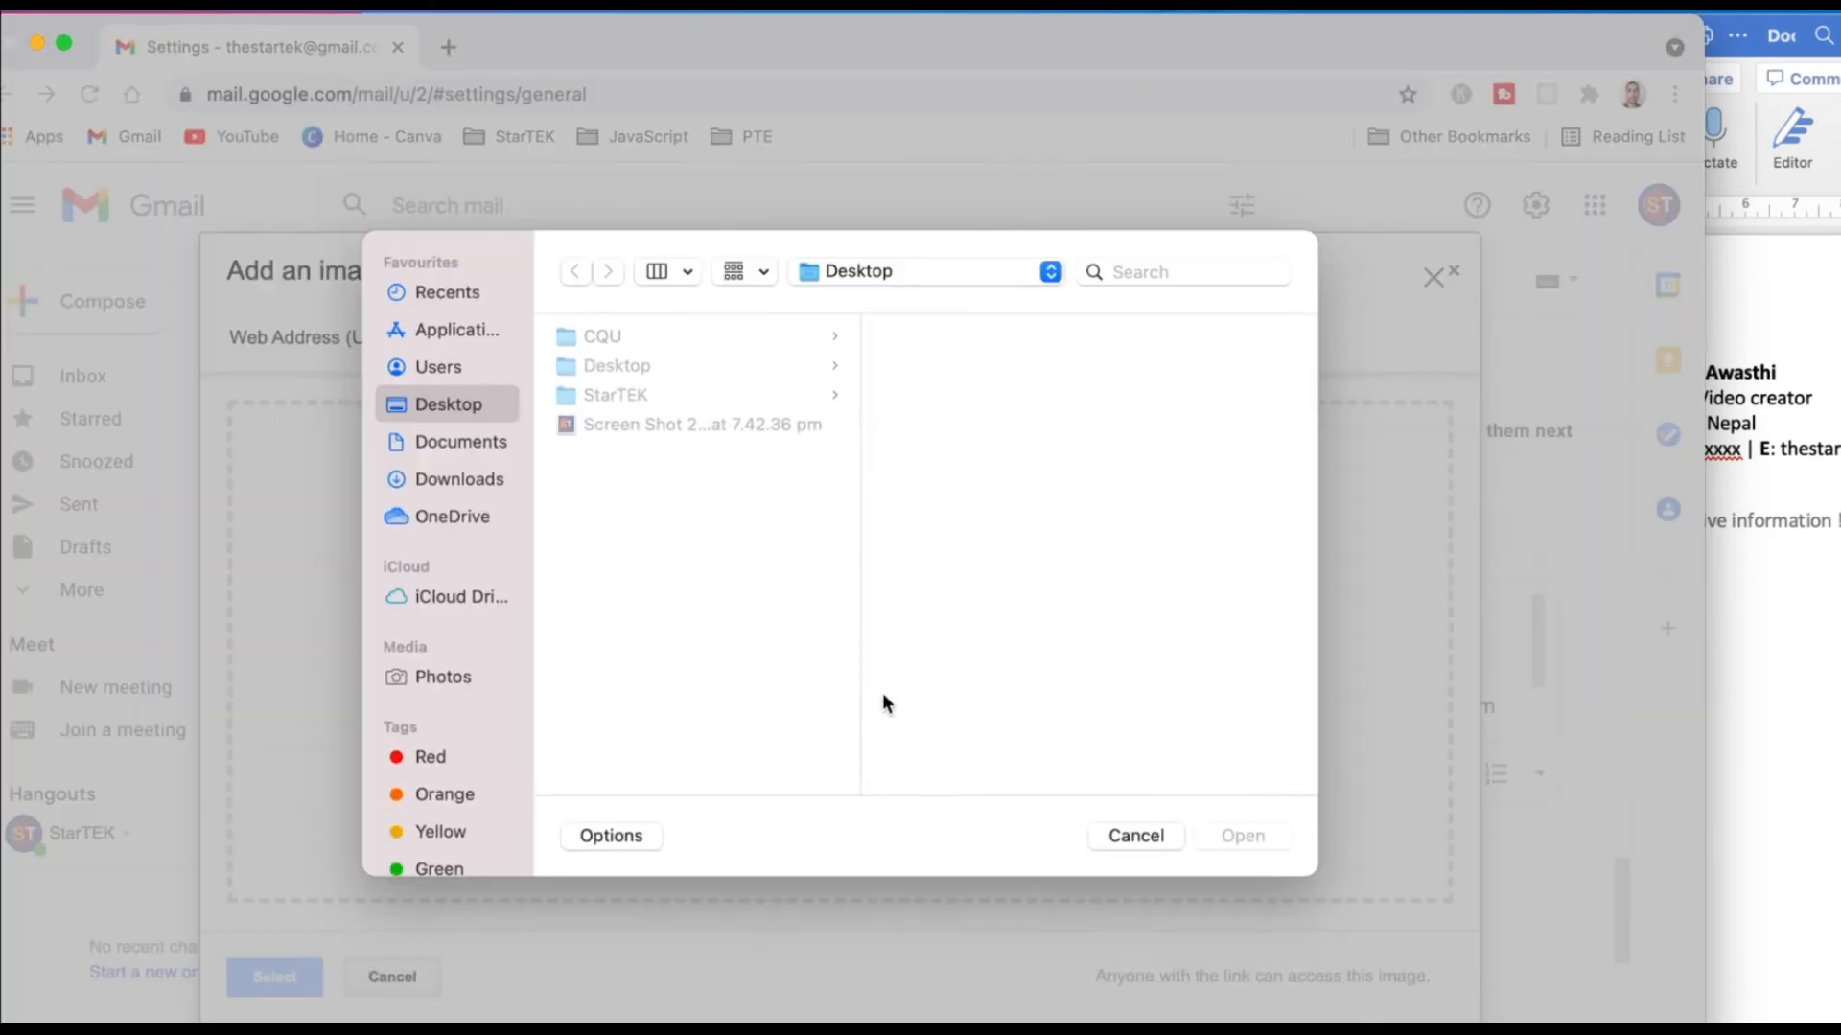
left_click(1231, 840)
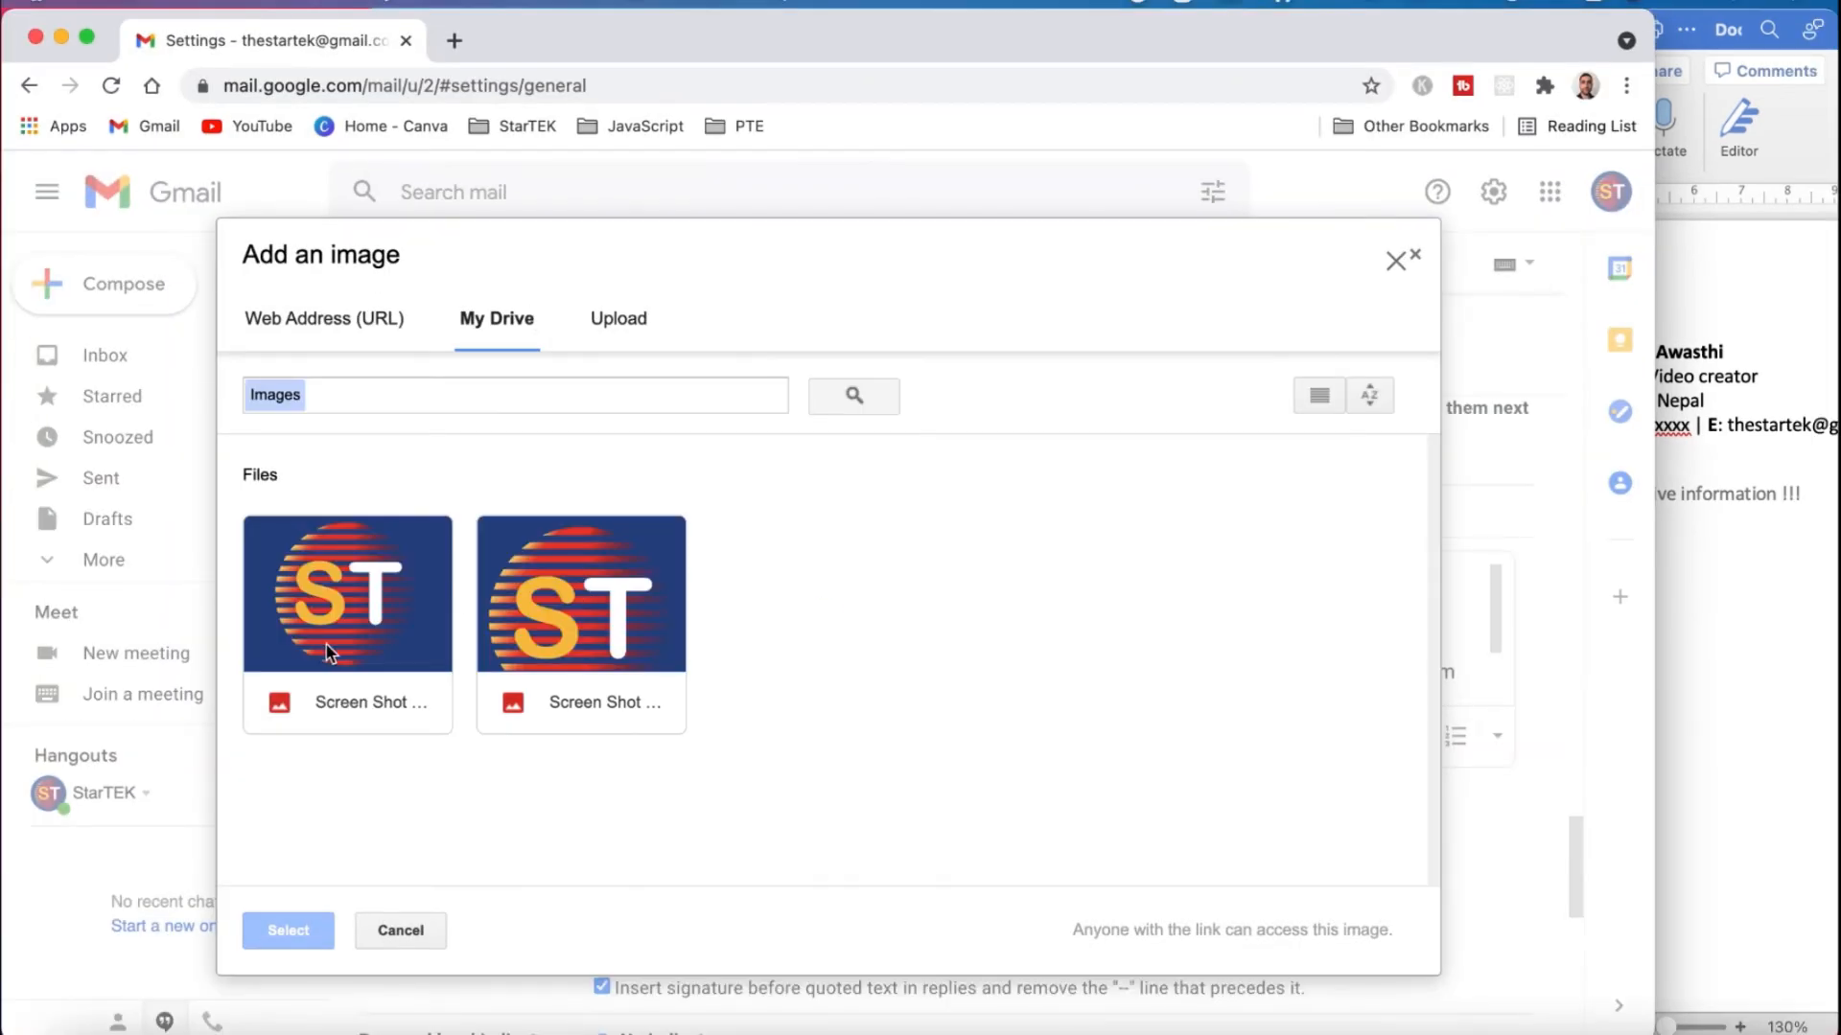
left_click(328, 652)
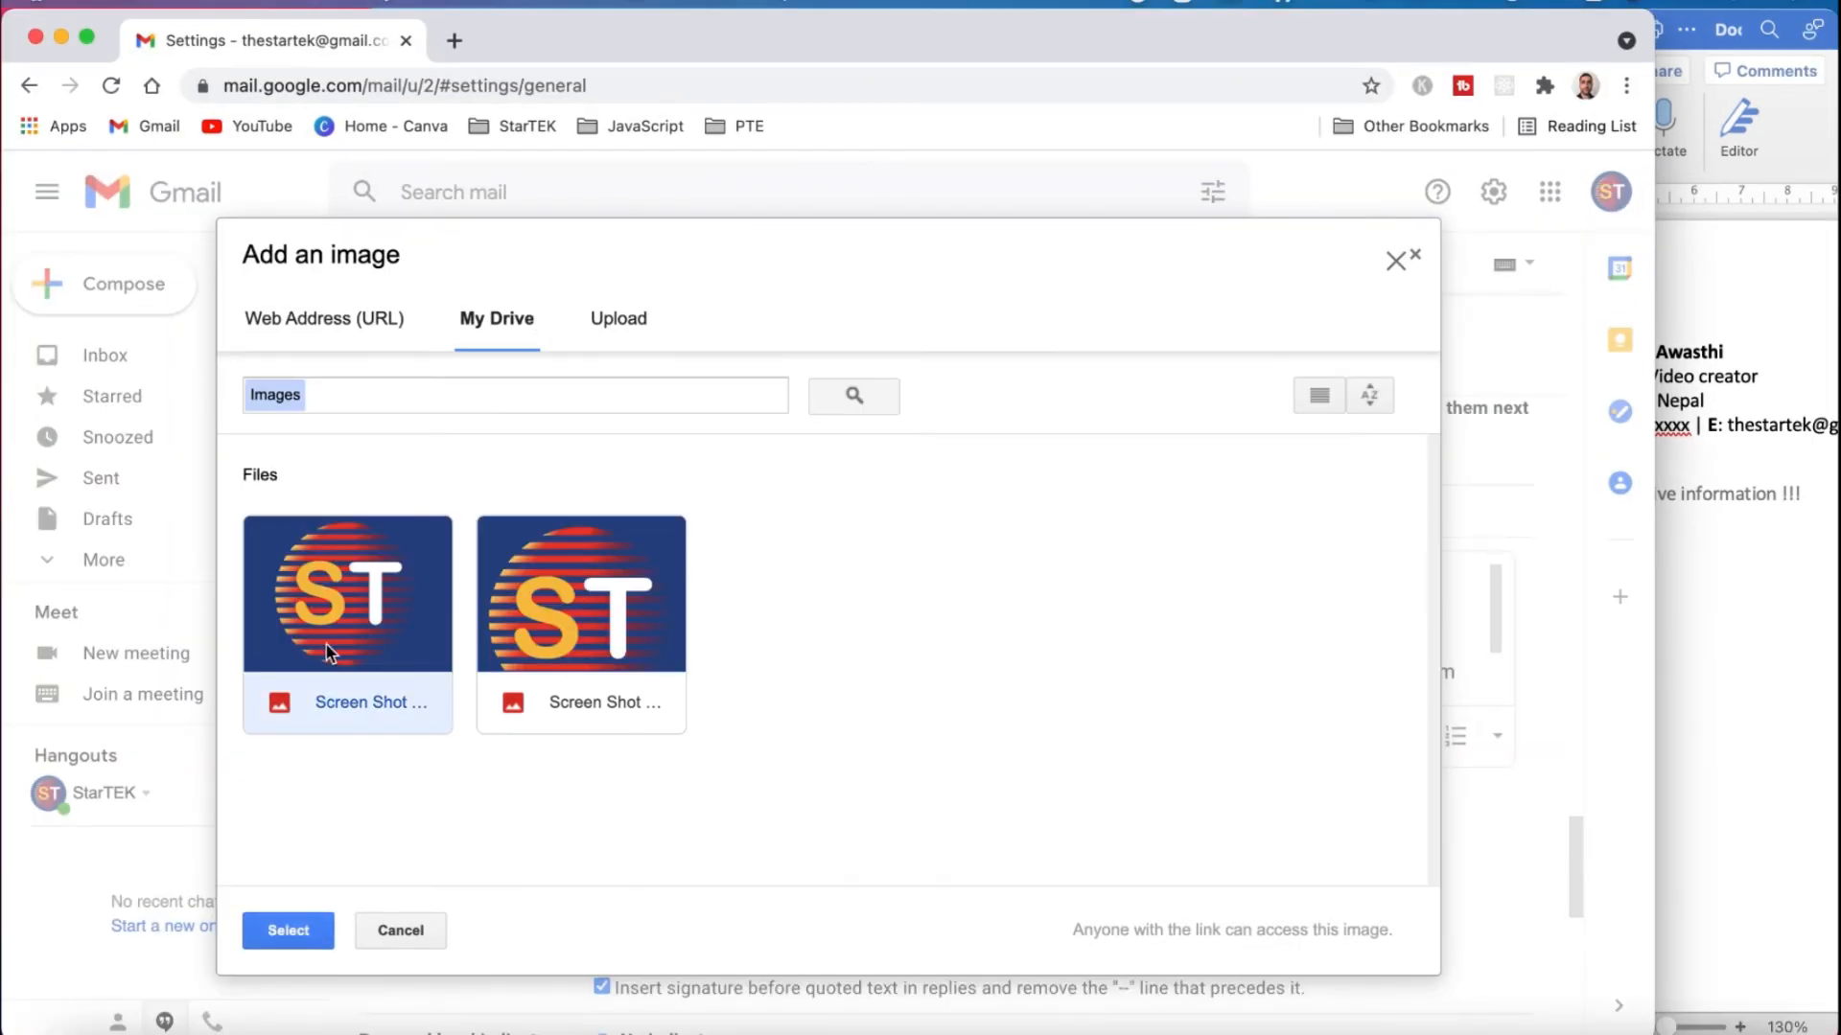
left_click(301, 934)
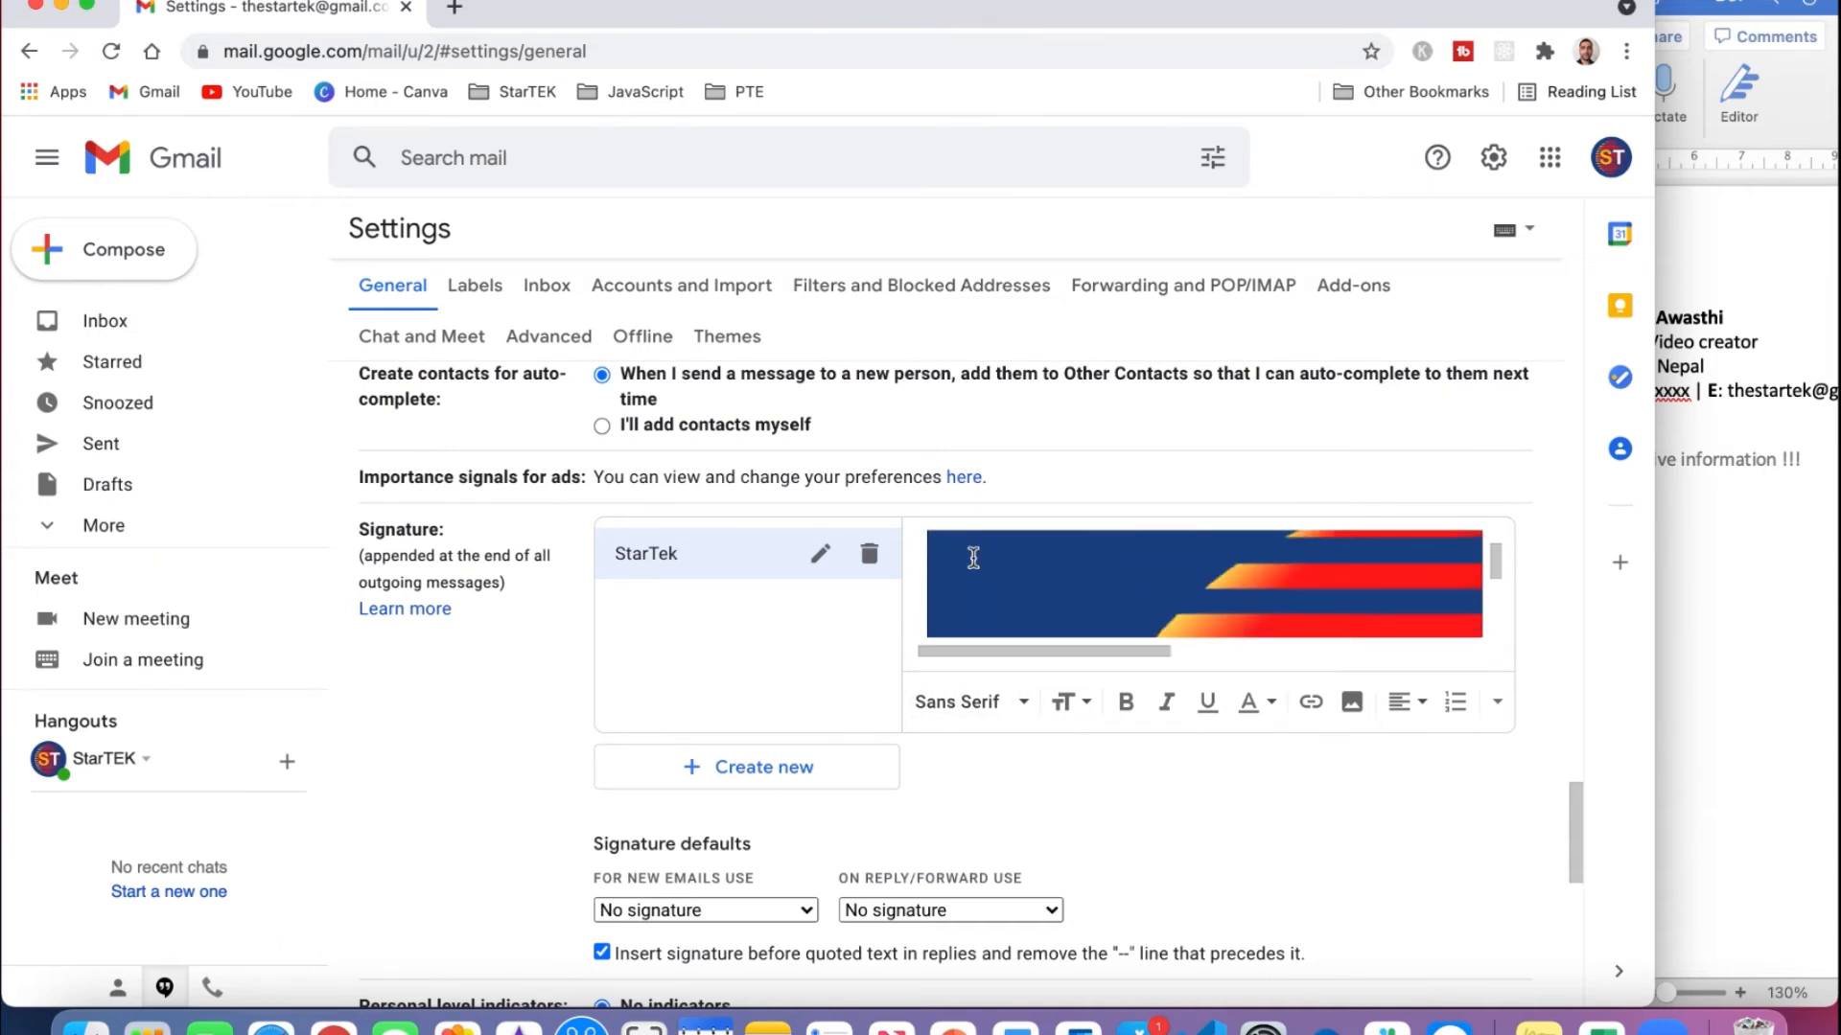
Resize the signature's ST logo to Small.
scroll(973, 556, "up", 3)
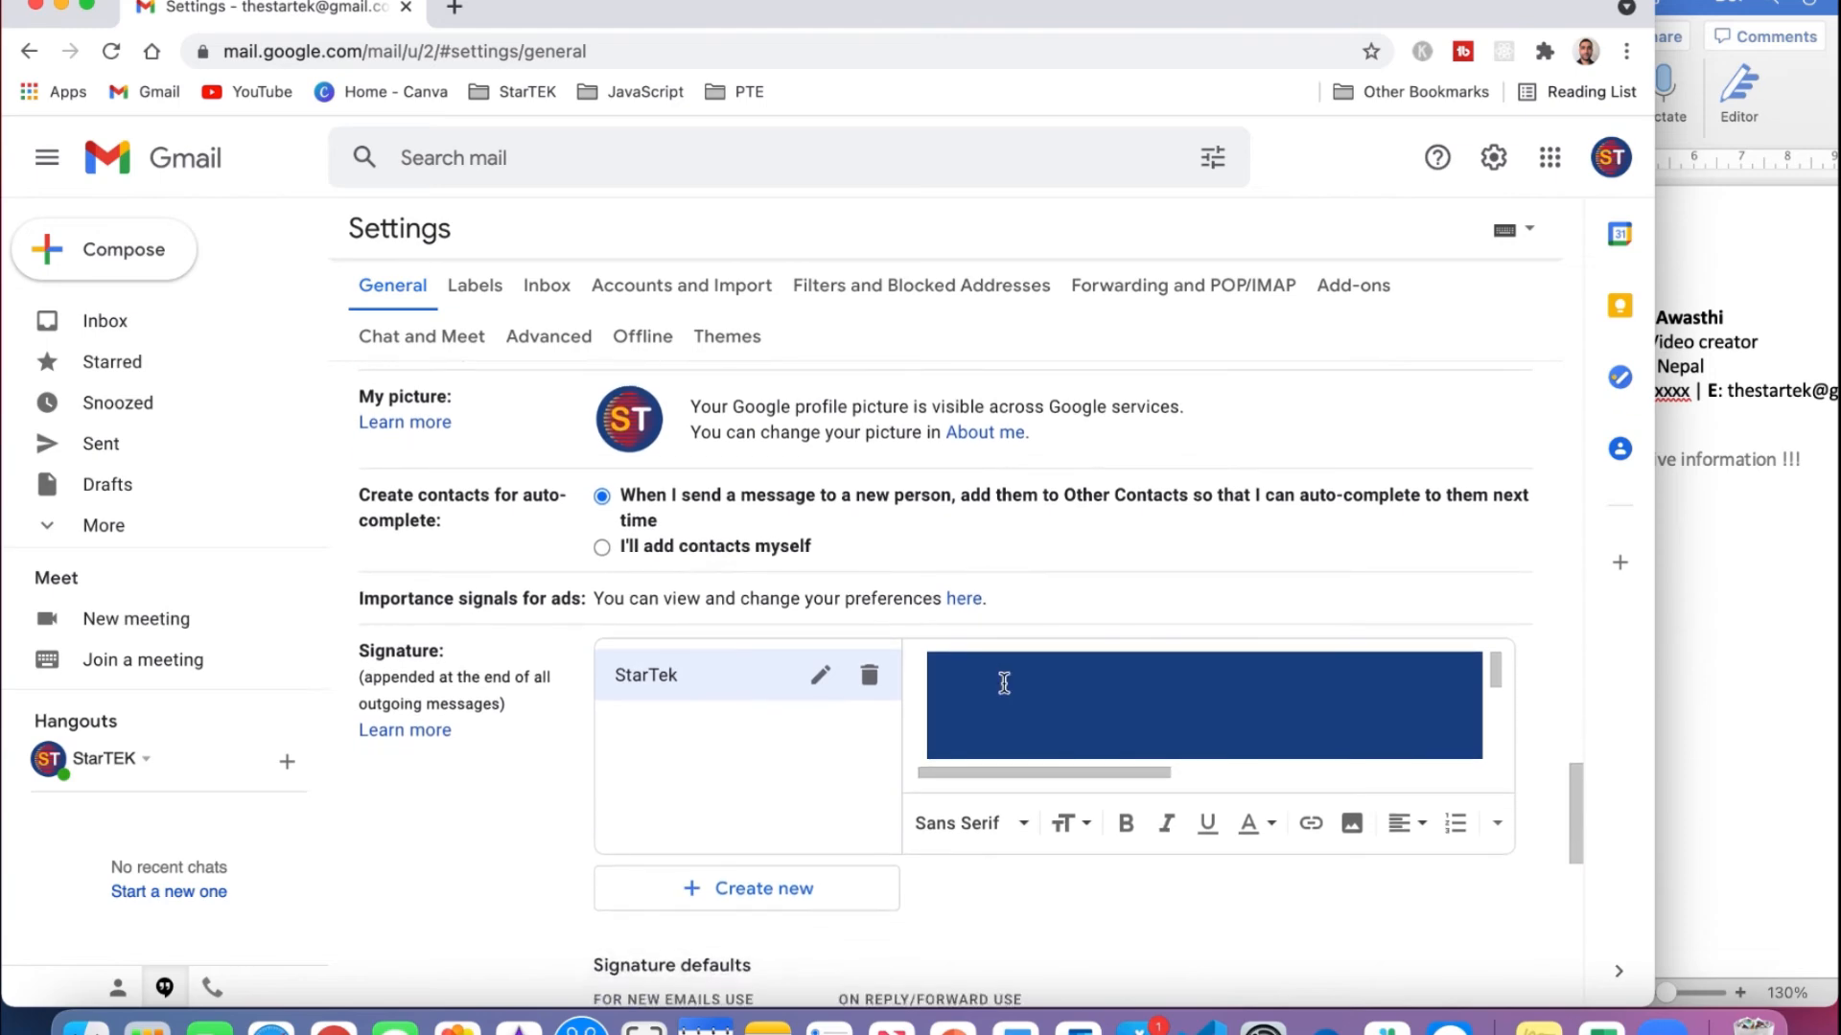
scroll(1004, 683, "down", 3)
left_click(988, 701)
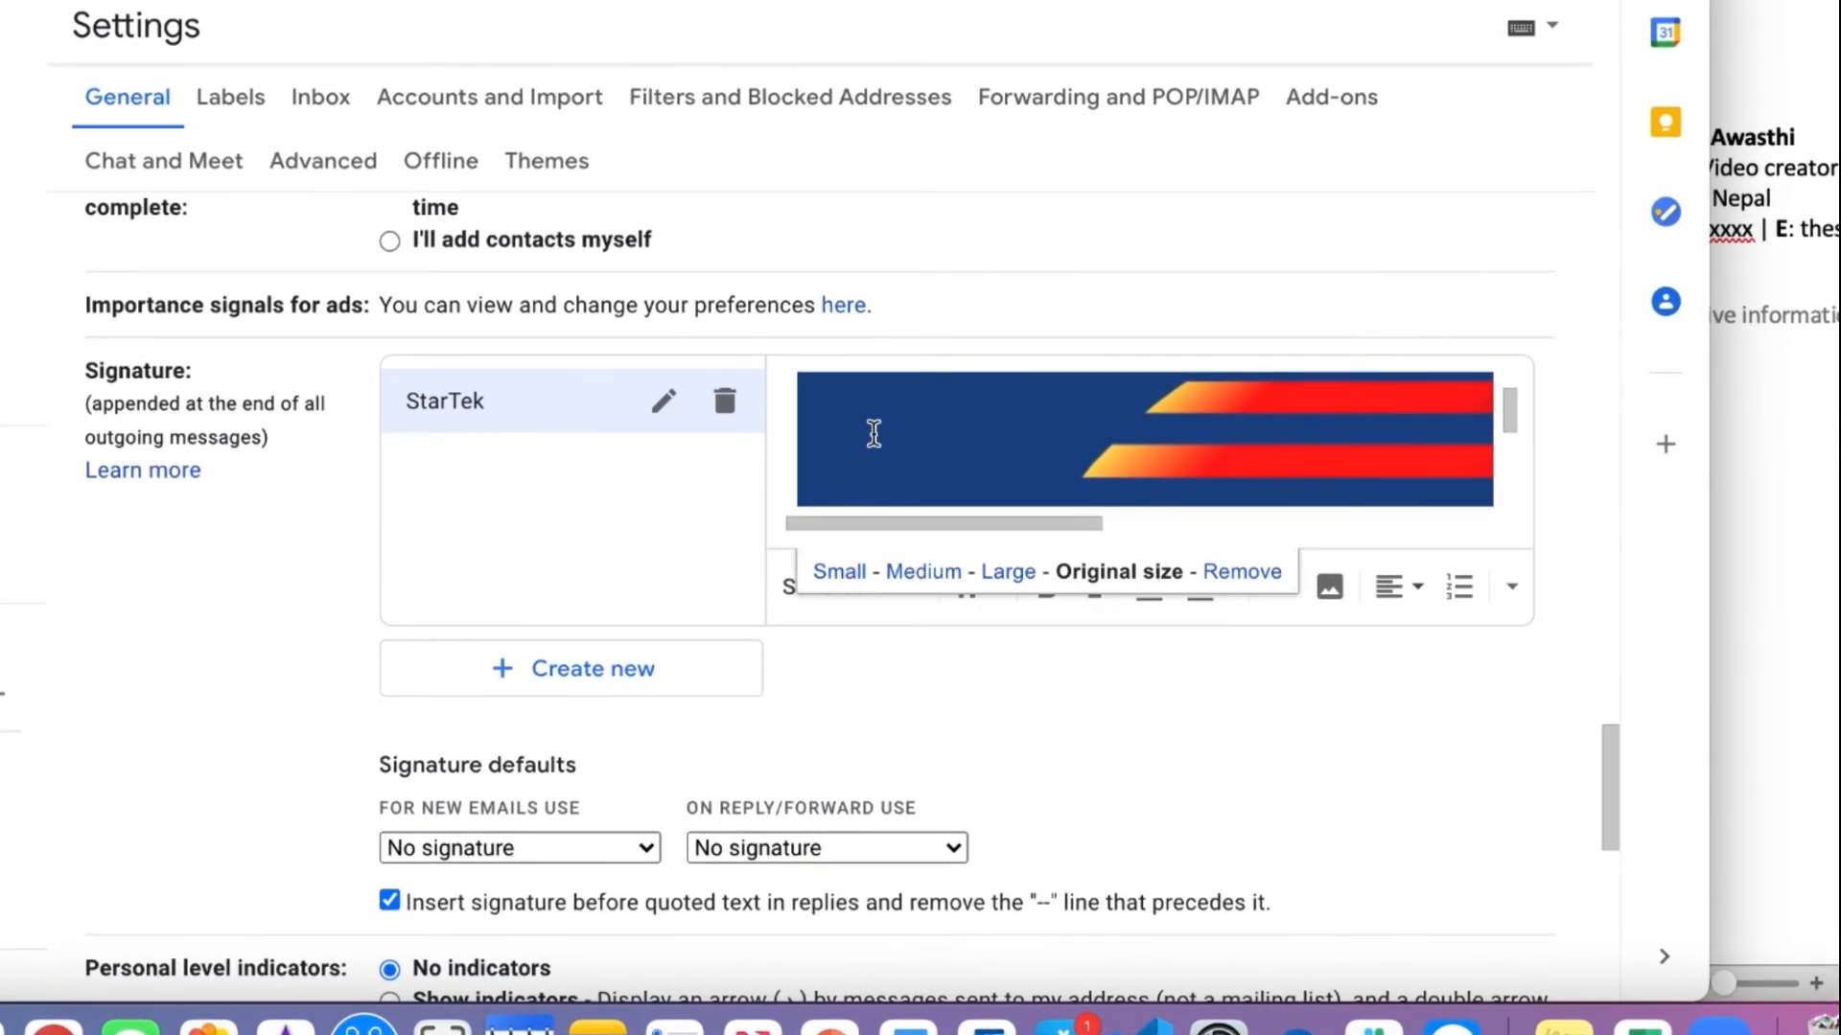
left_click(850, 571)
scroll(908, 437, "up", 1)
scroll(908, 437, "up", 3)
scroll(909, 437, "down", 2)
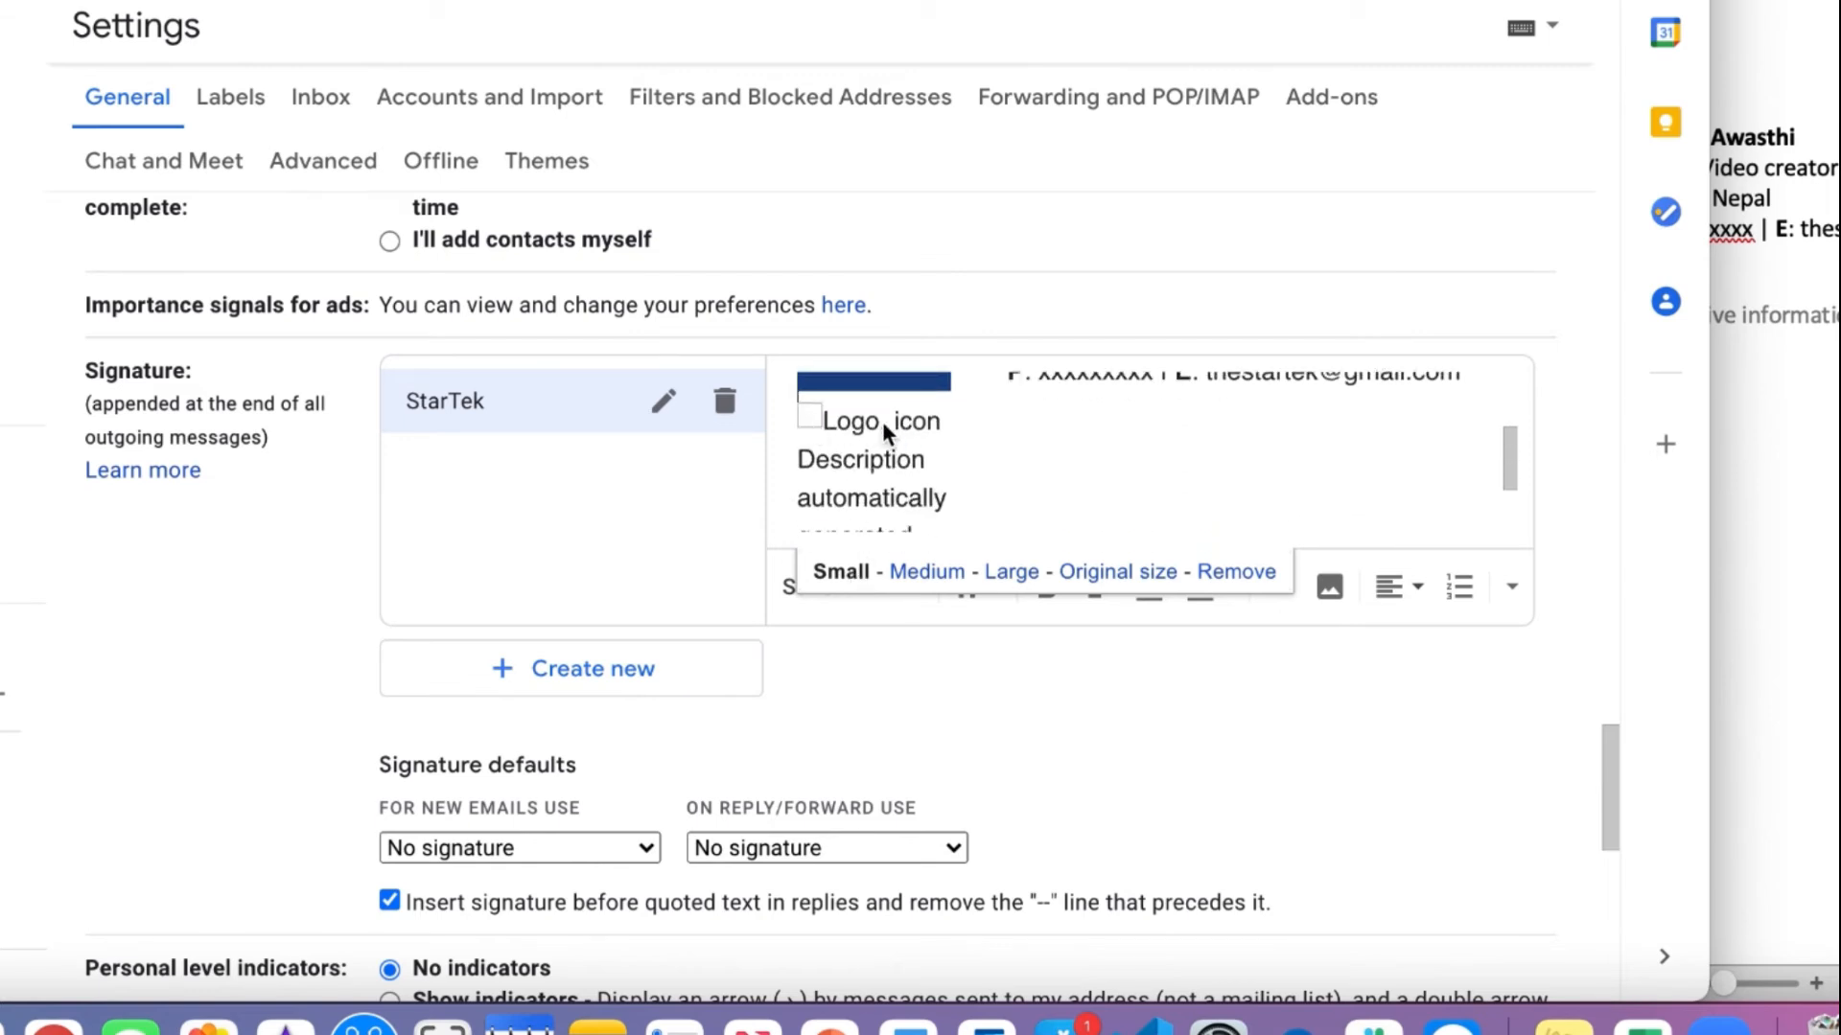
scroll(916, 429, "down", 1)
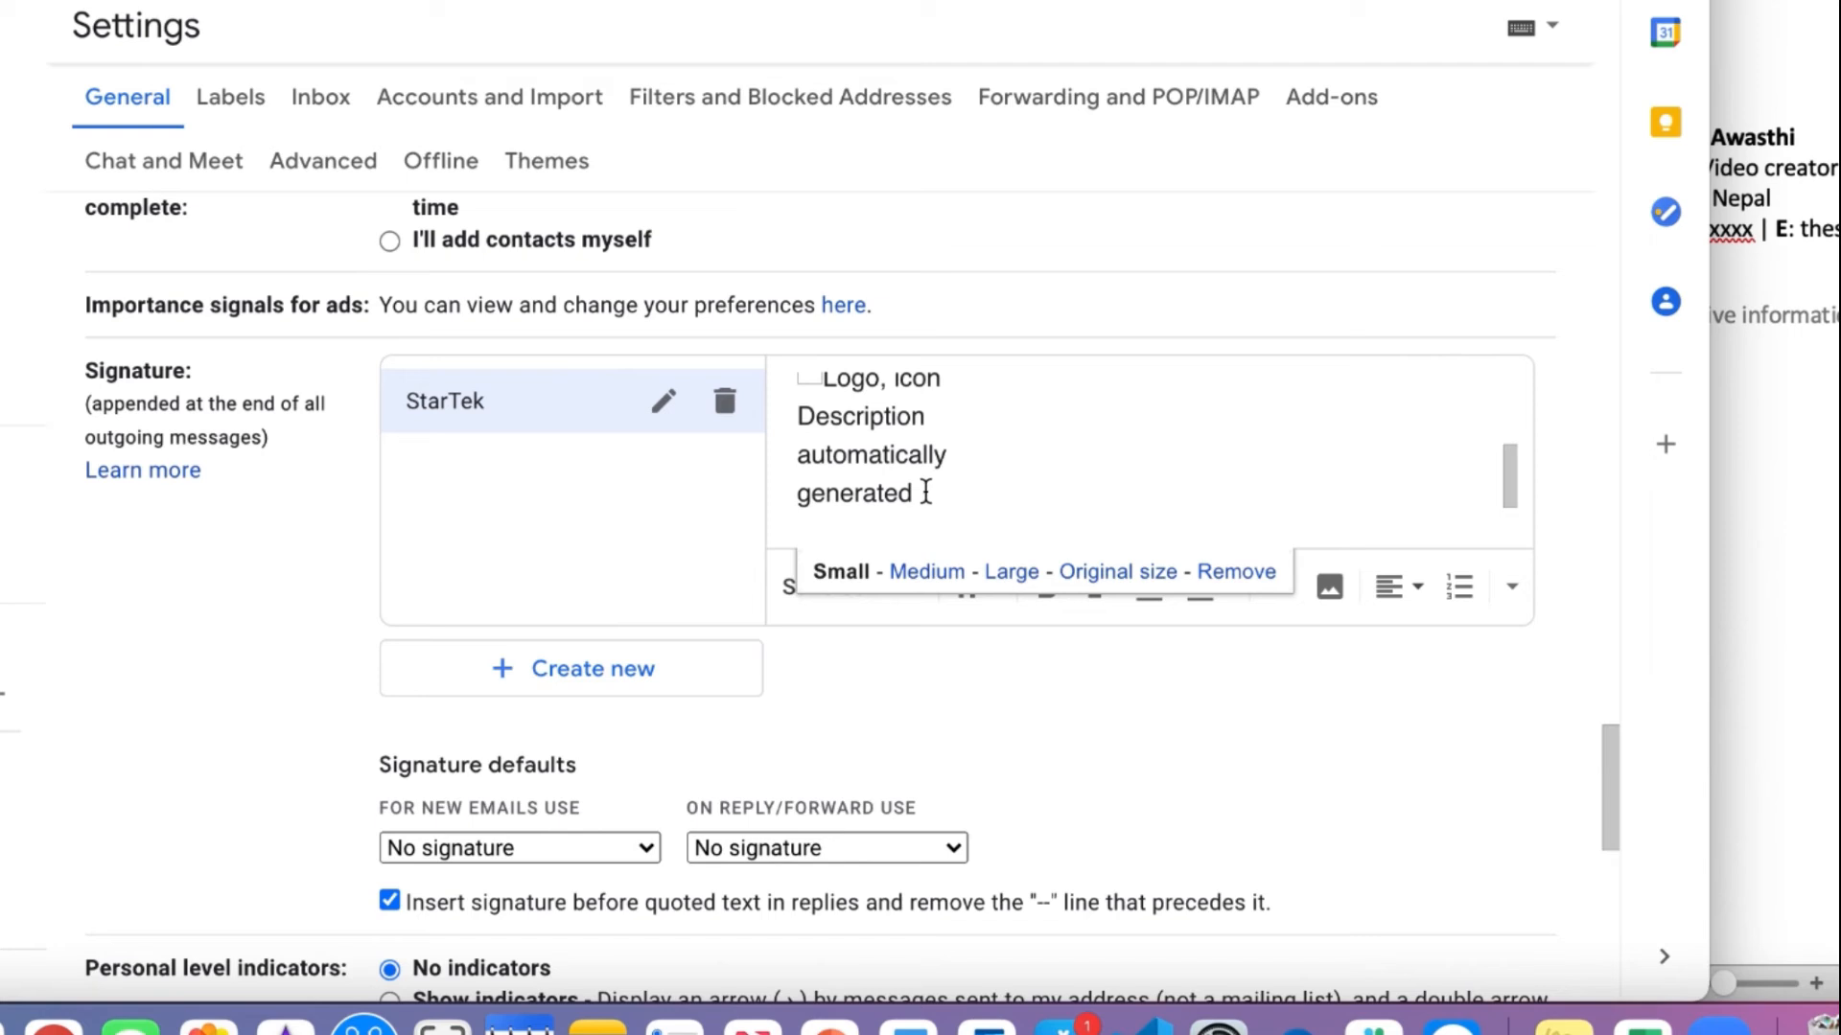
Inspect the broken image placeholder under the logo and review the signature layout.
left_click(926, 493)
left_click(813, 393)
left_click(925, 493)
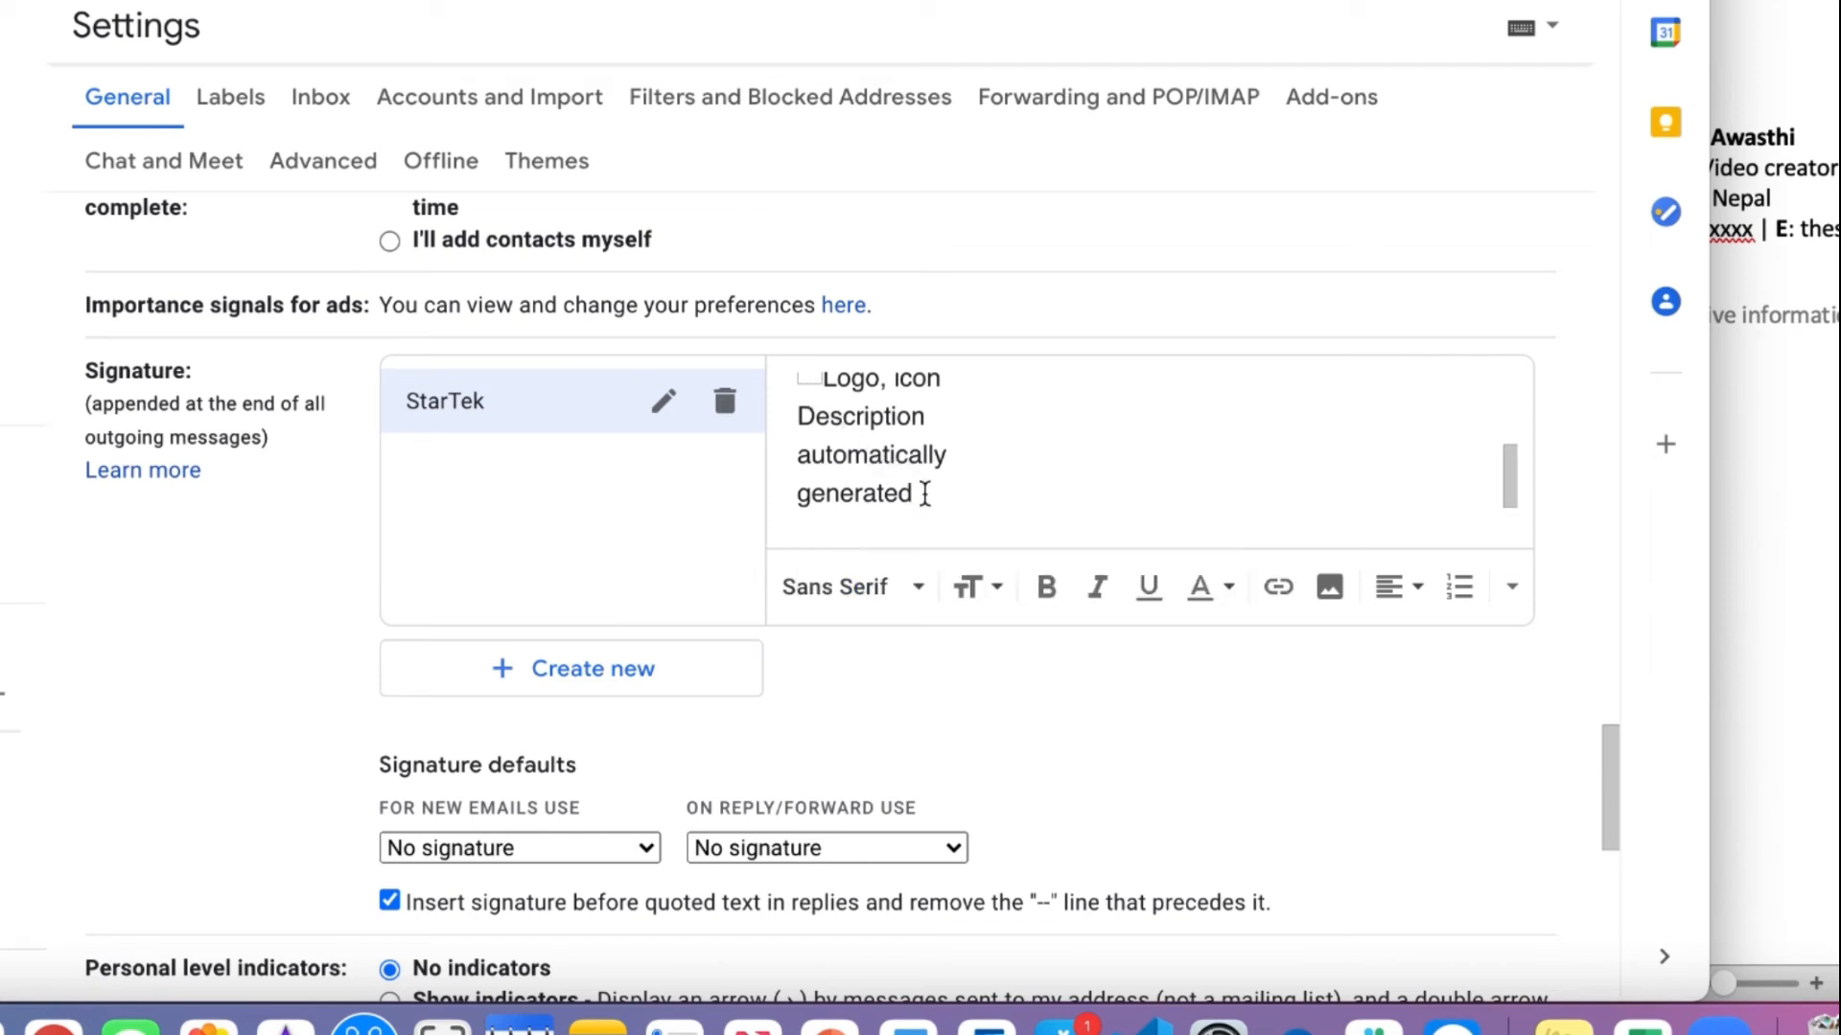
scroll(933, 462, "up", 2)
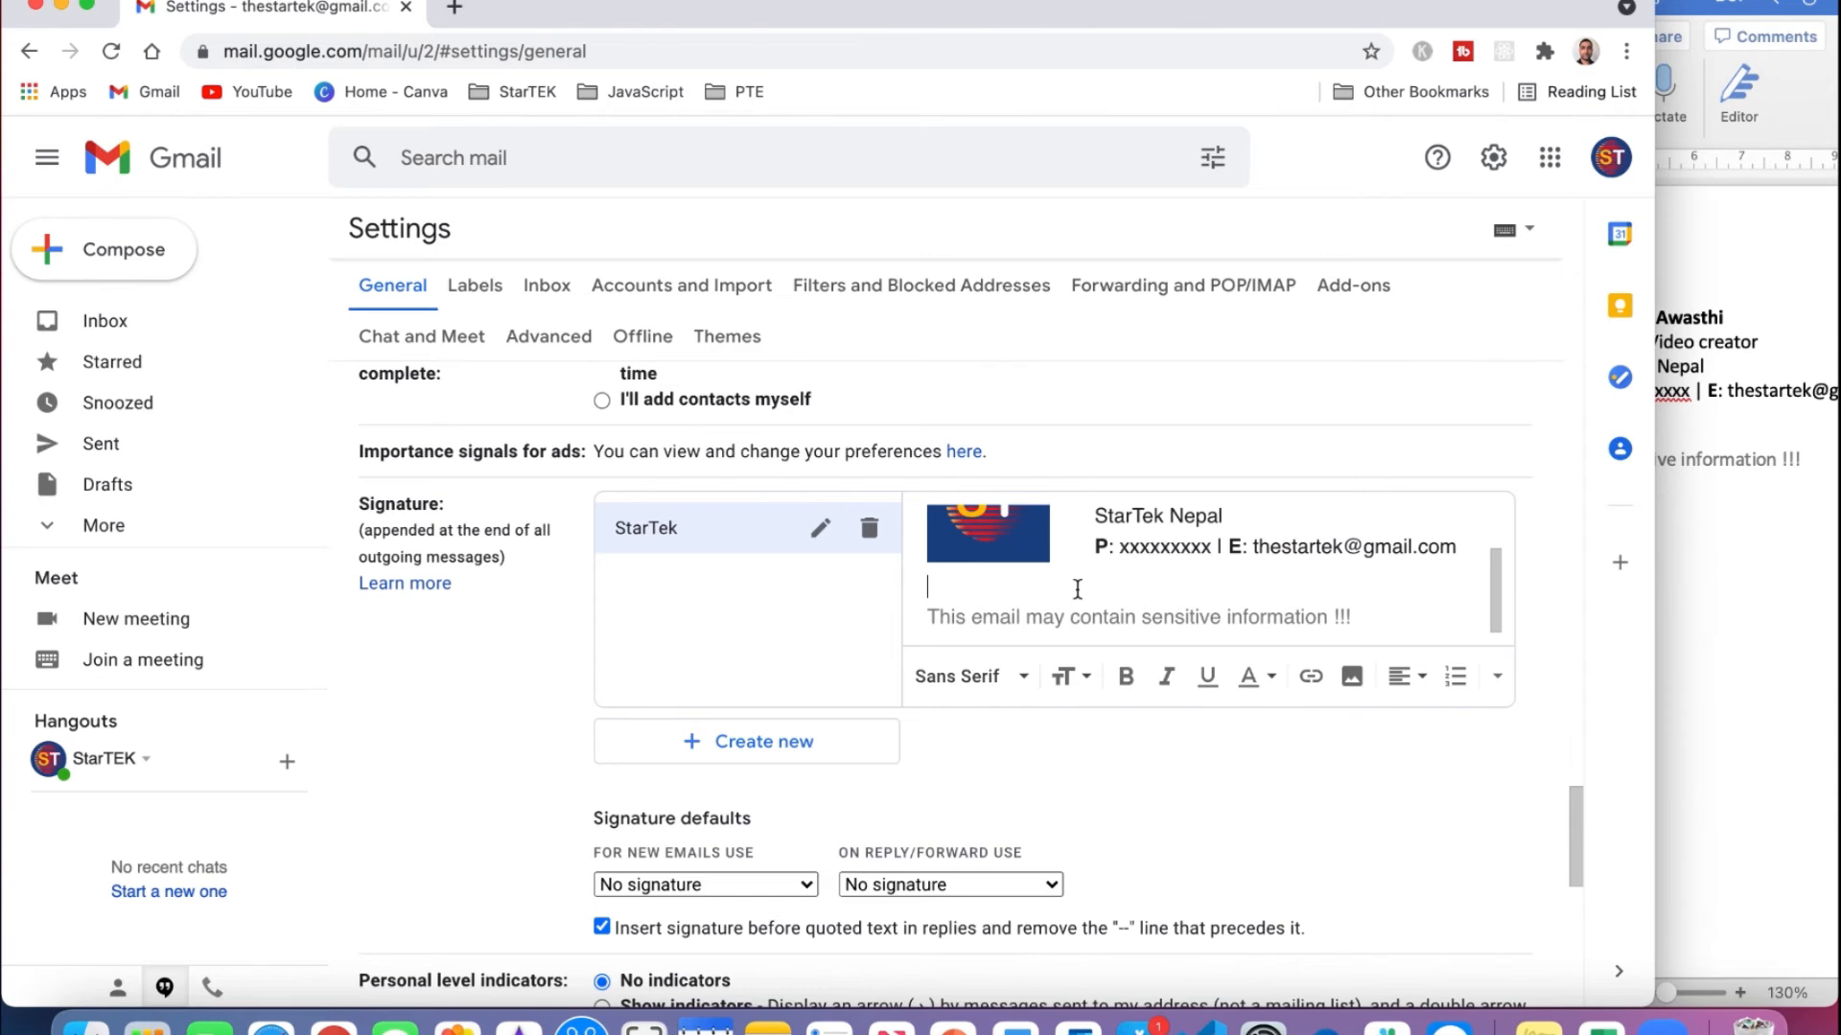
scroll(982, 475, "up", 5)
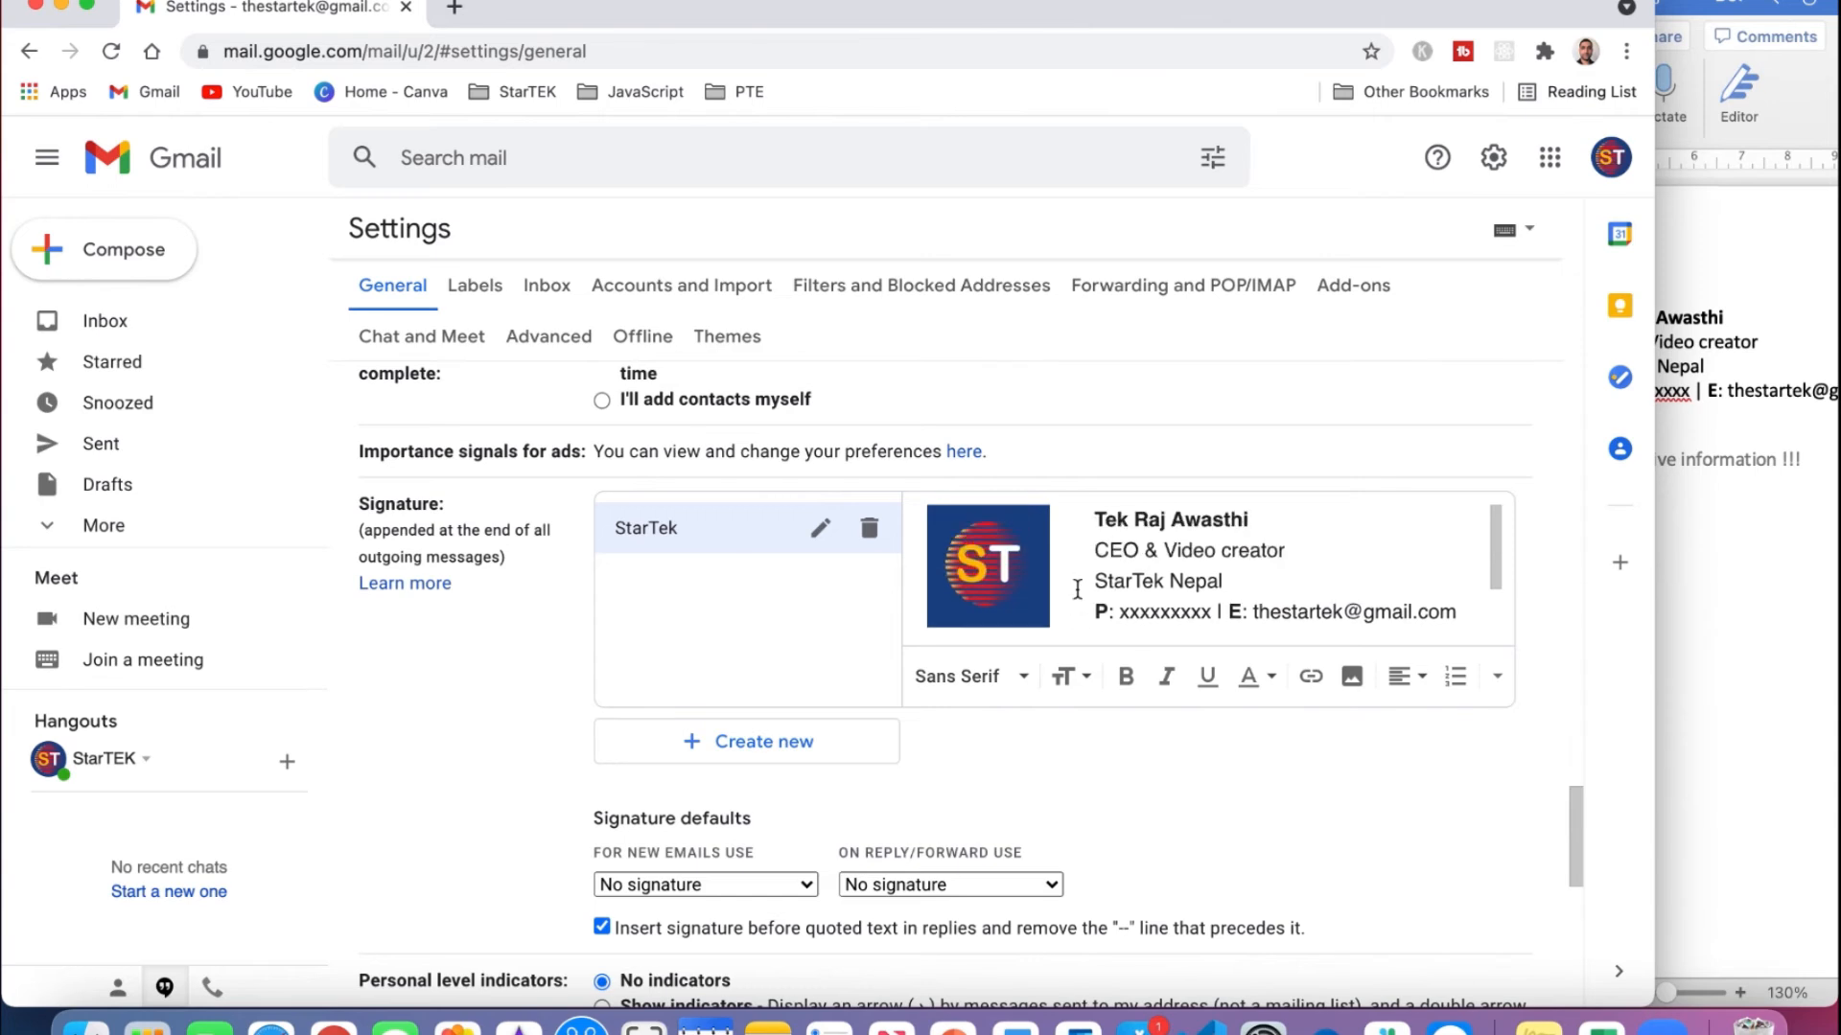
scroll(1092, 638, "down", 3)
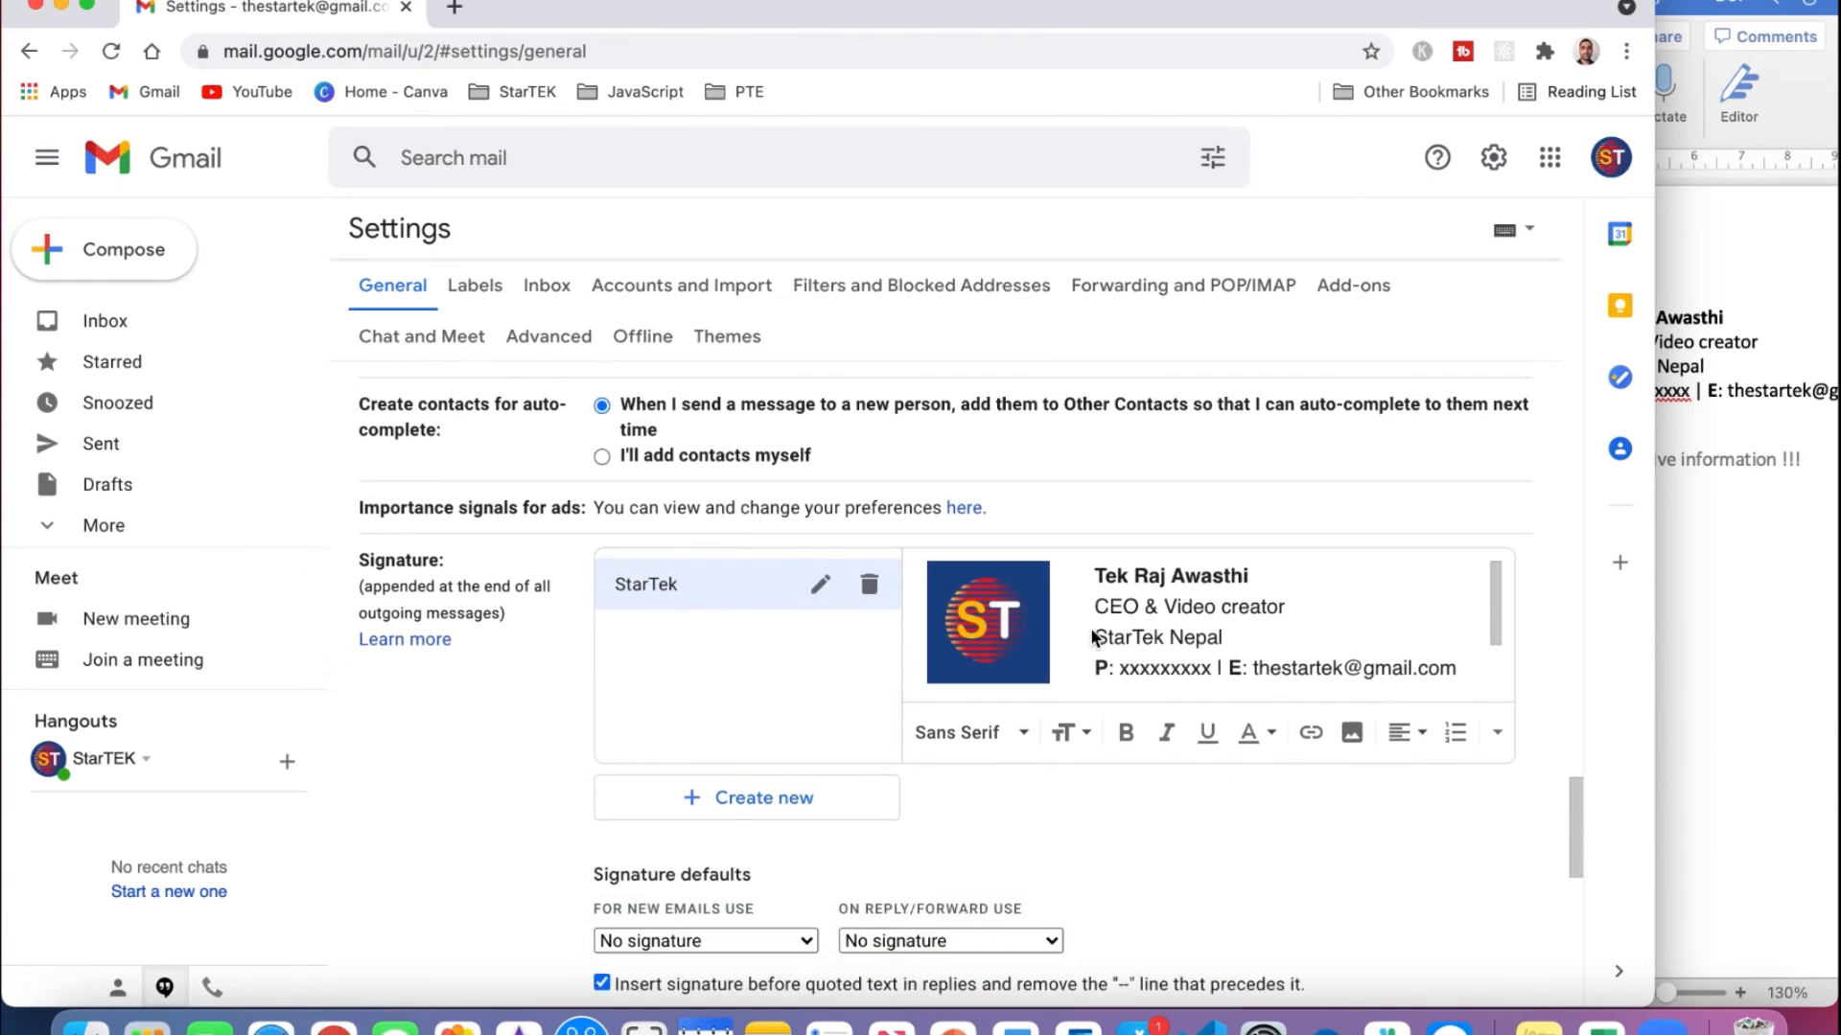
scroll(1139, 624, "down", 3)
scroll(1139, 624, "up", 5)
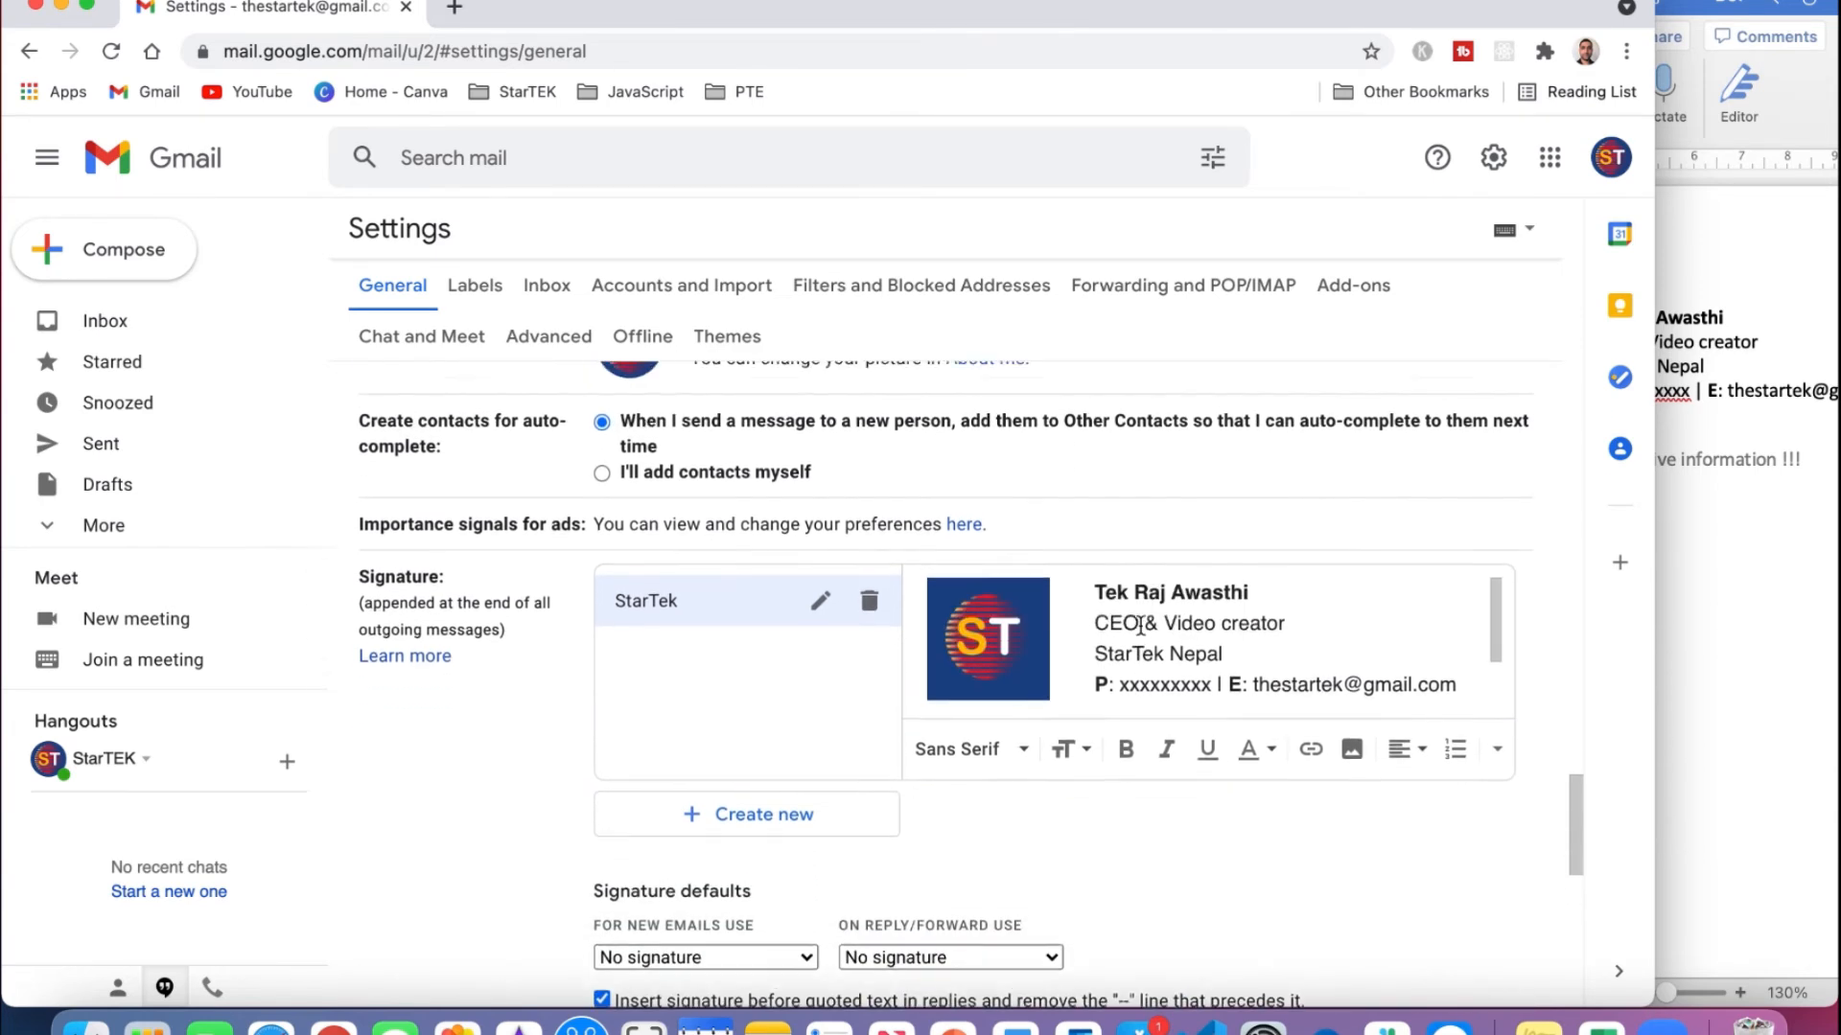
scroll(1153, 590, "down", 12)
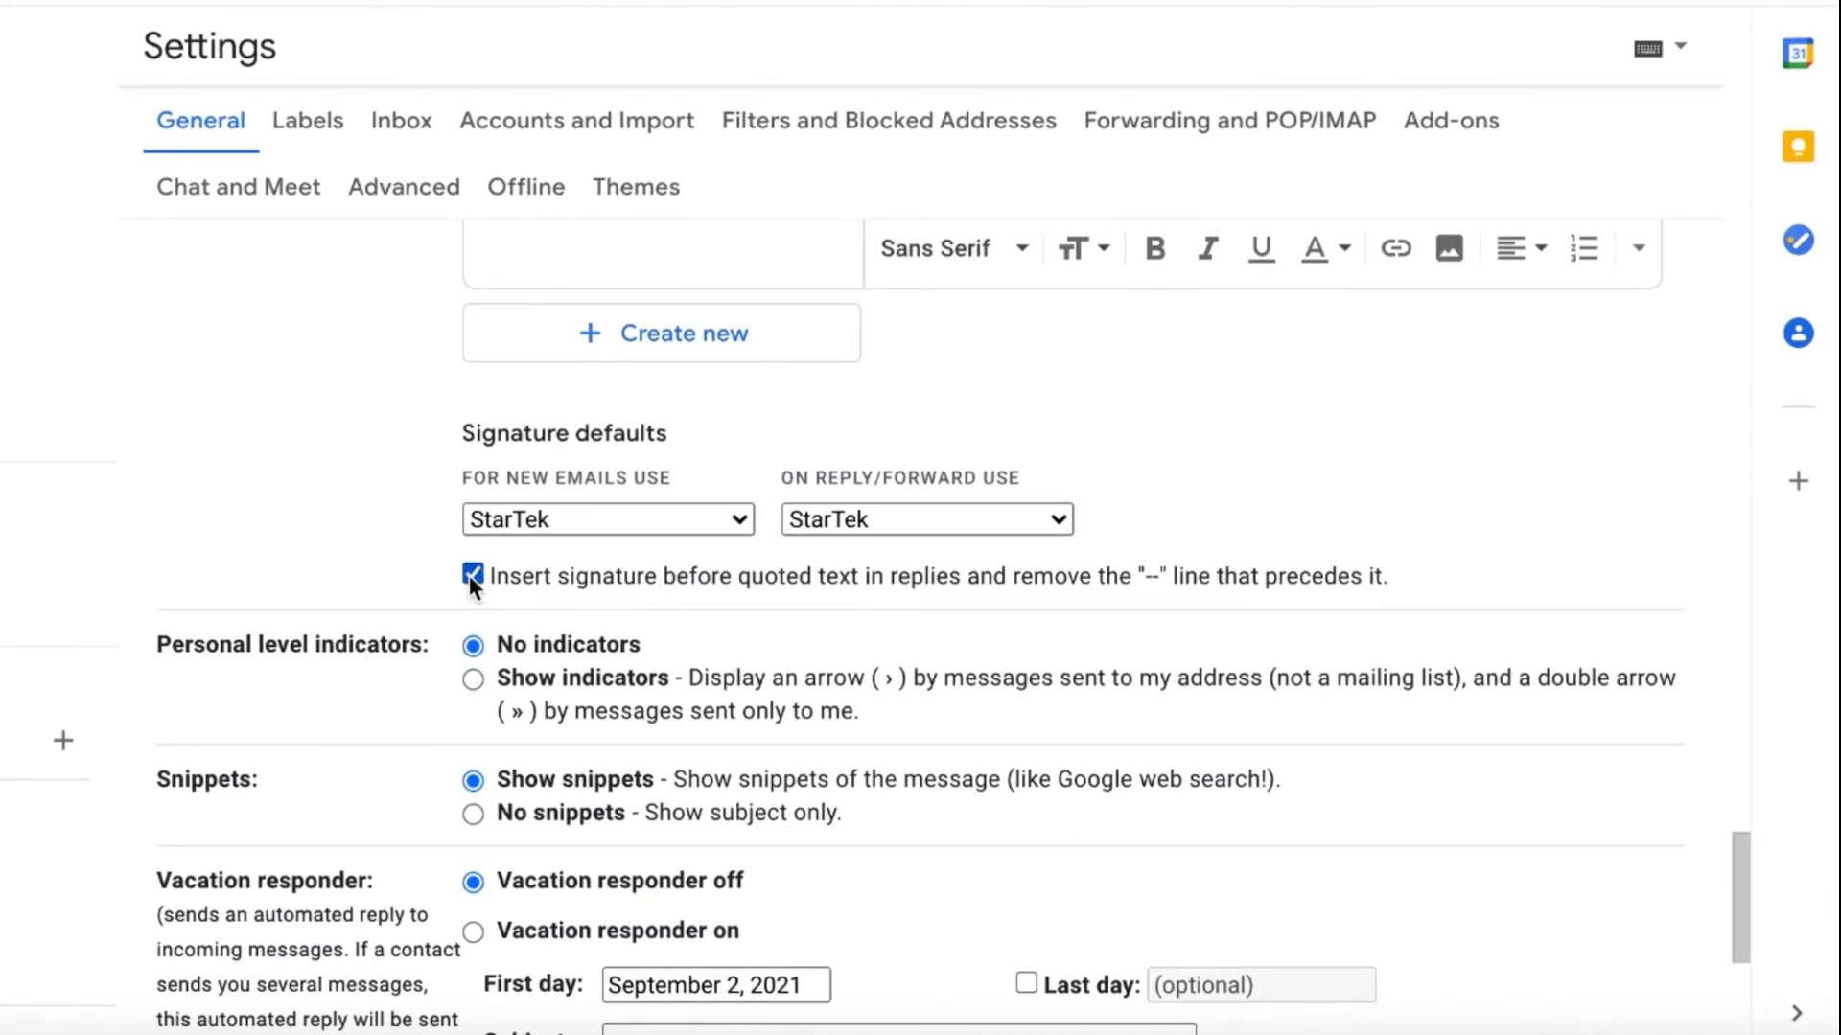
Save the StarTek signature defaults with Save Changes at the bottom of Settings.
scroll(468, 575, "down", 4)
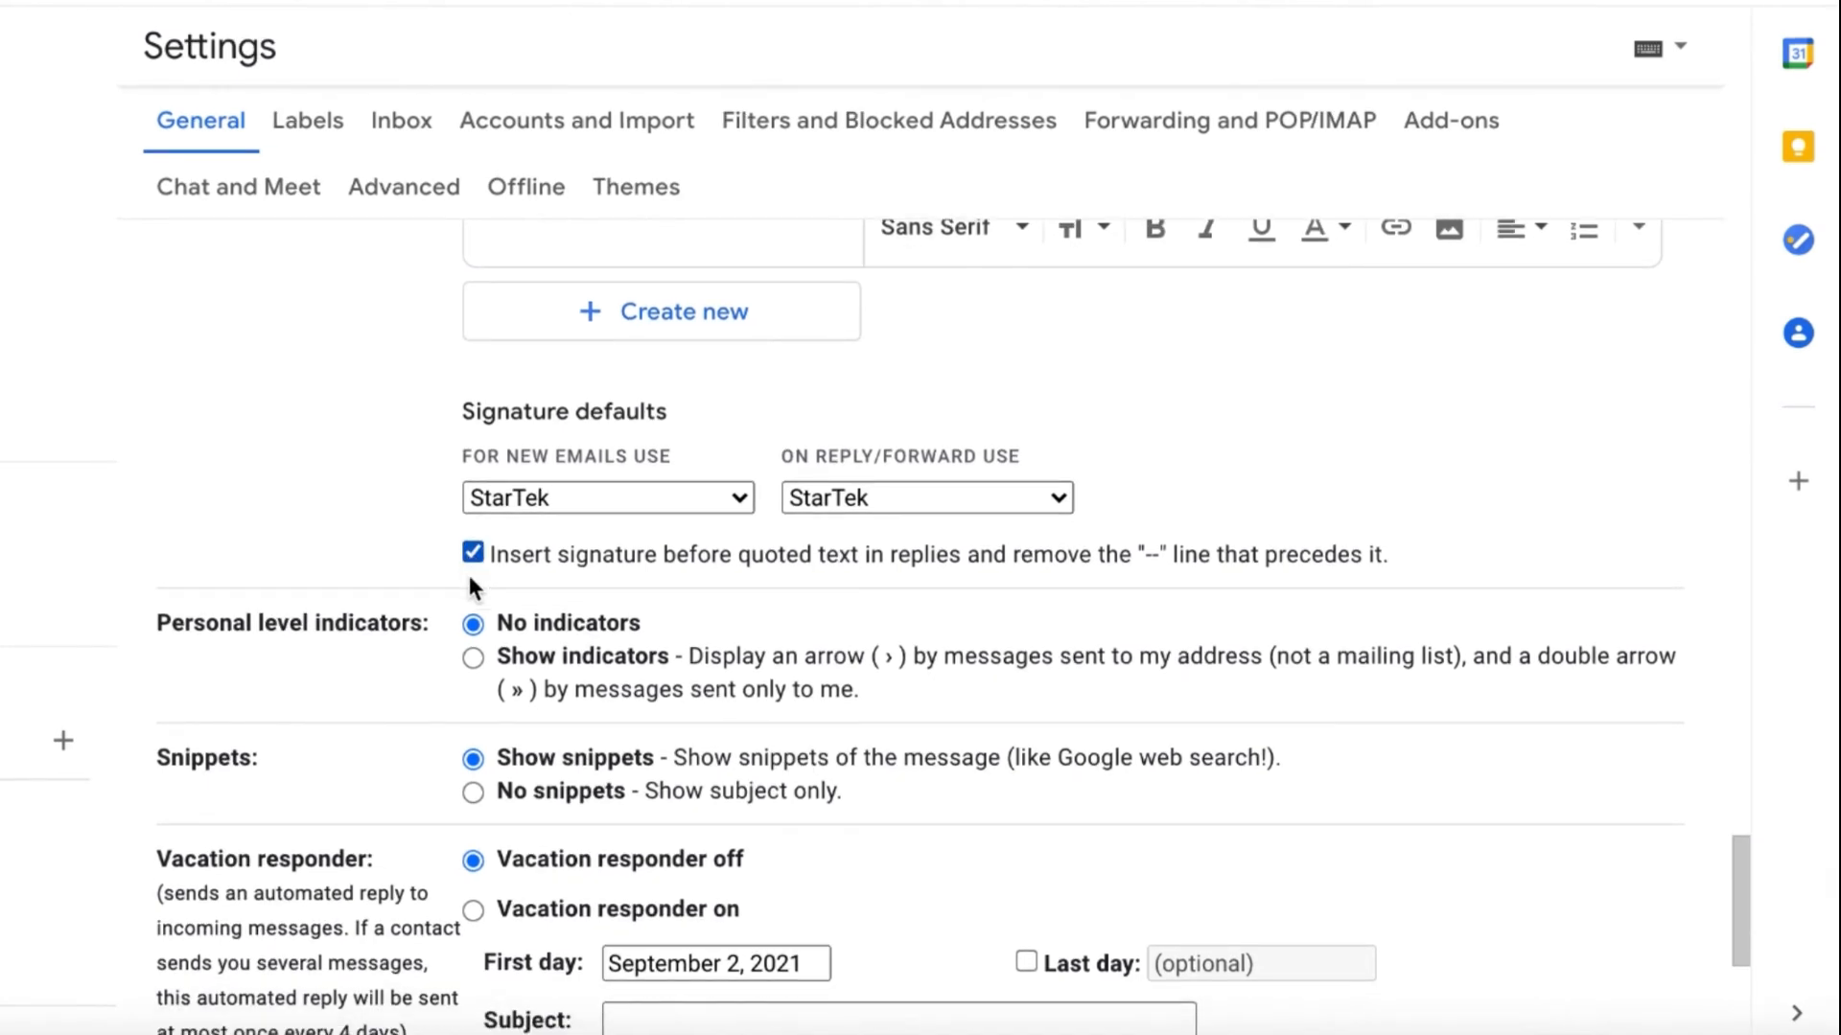
scroll(481, 582, "down", 2)
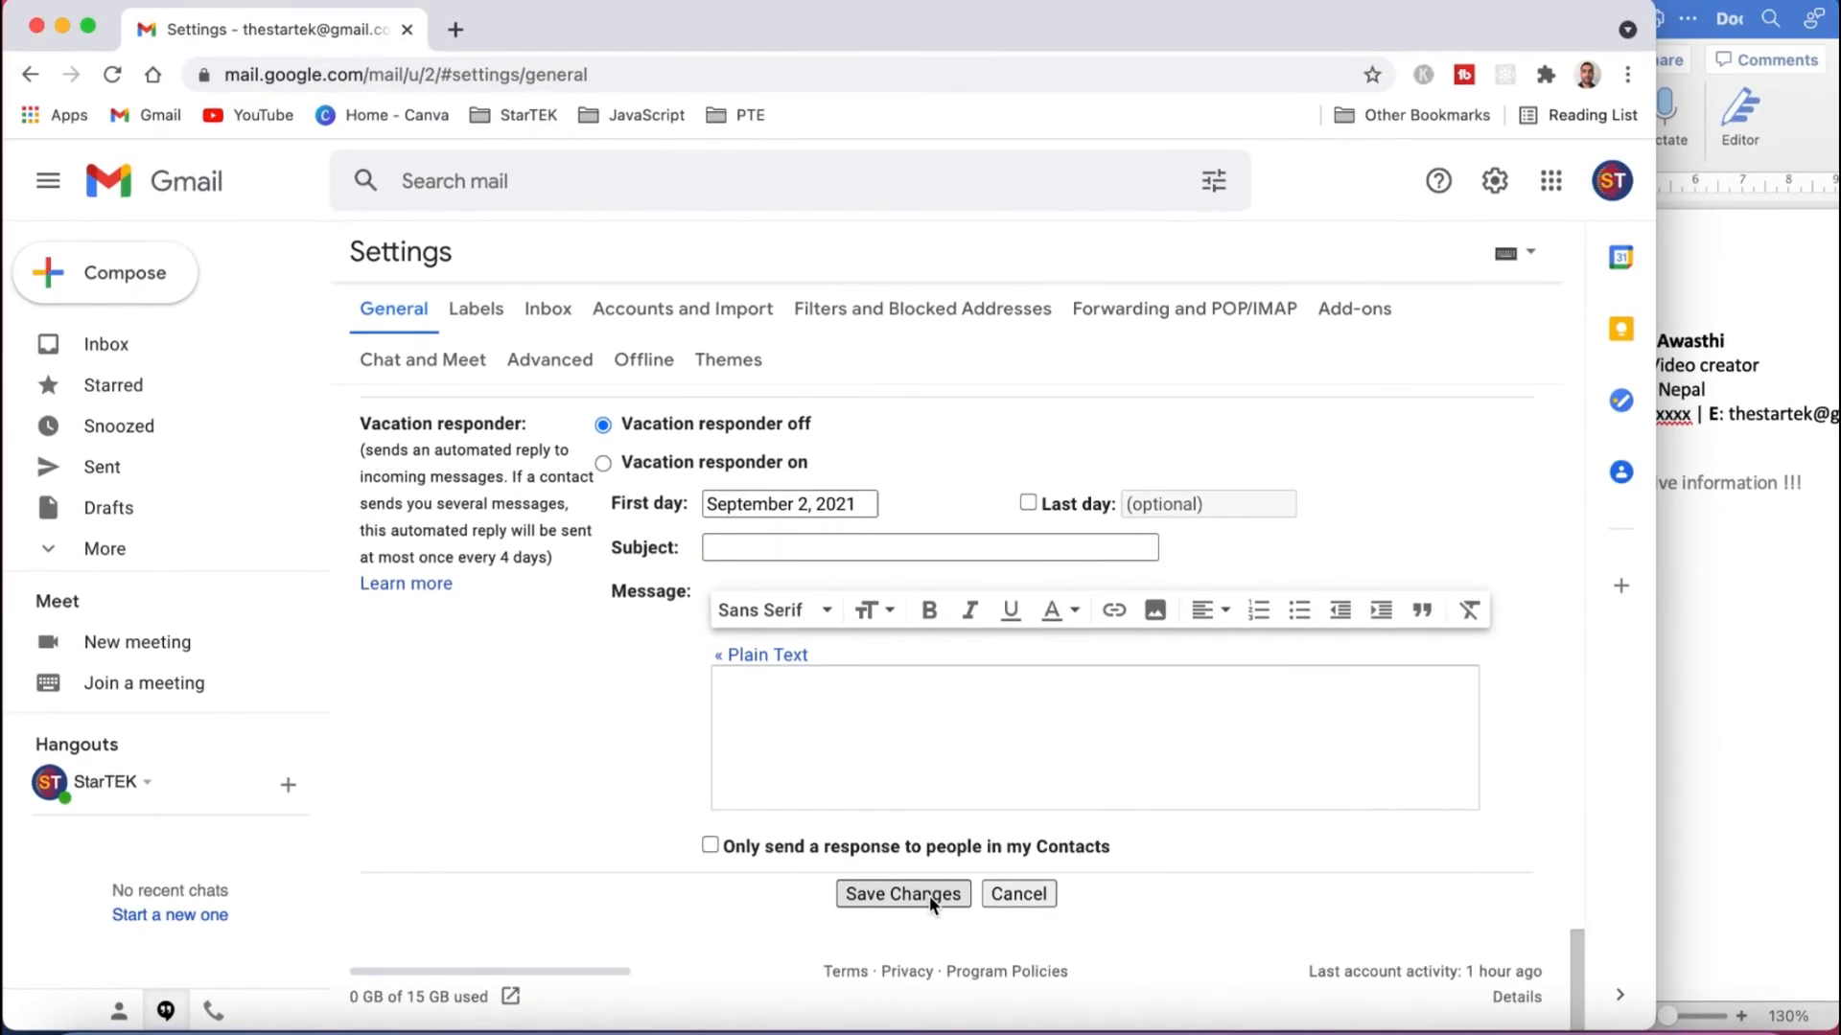
left_click(929, 895)
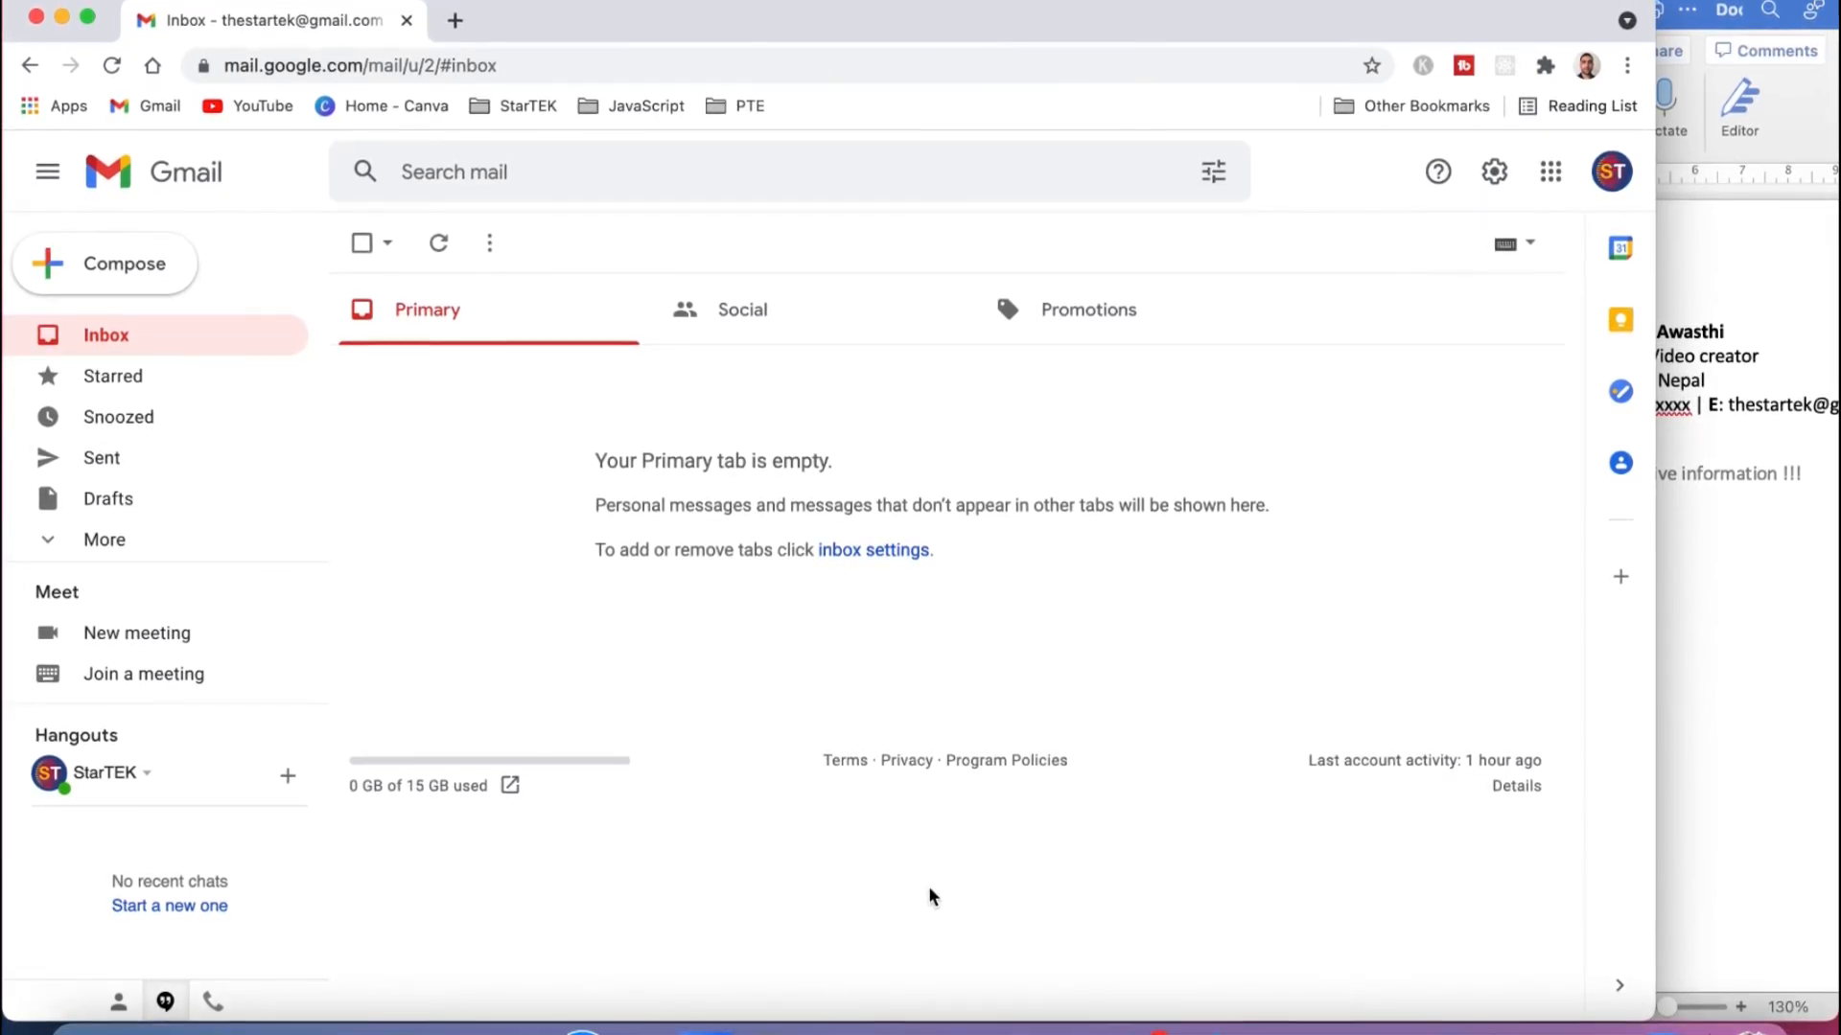
Compose a new email with subject 'signature' and the greeting 'Hi,'.
left_click(103, 263)
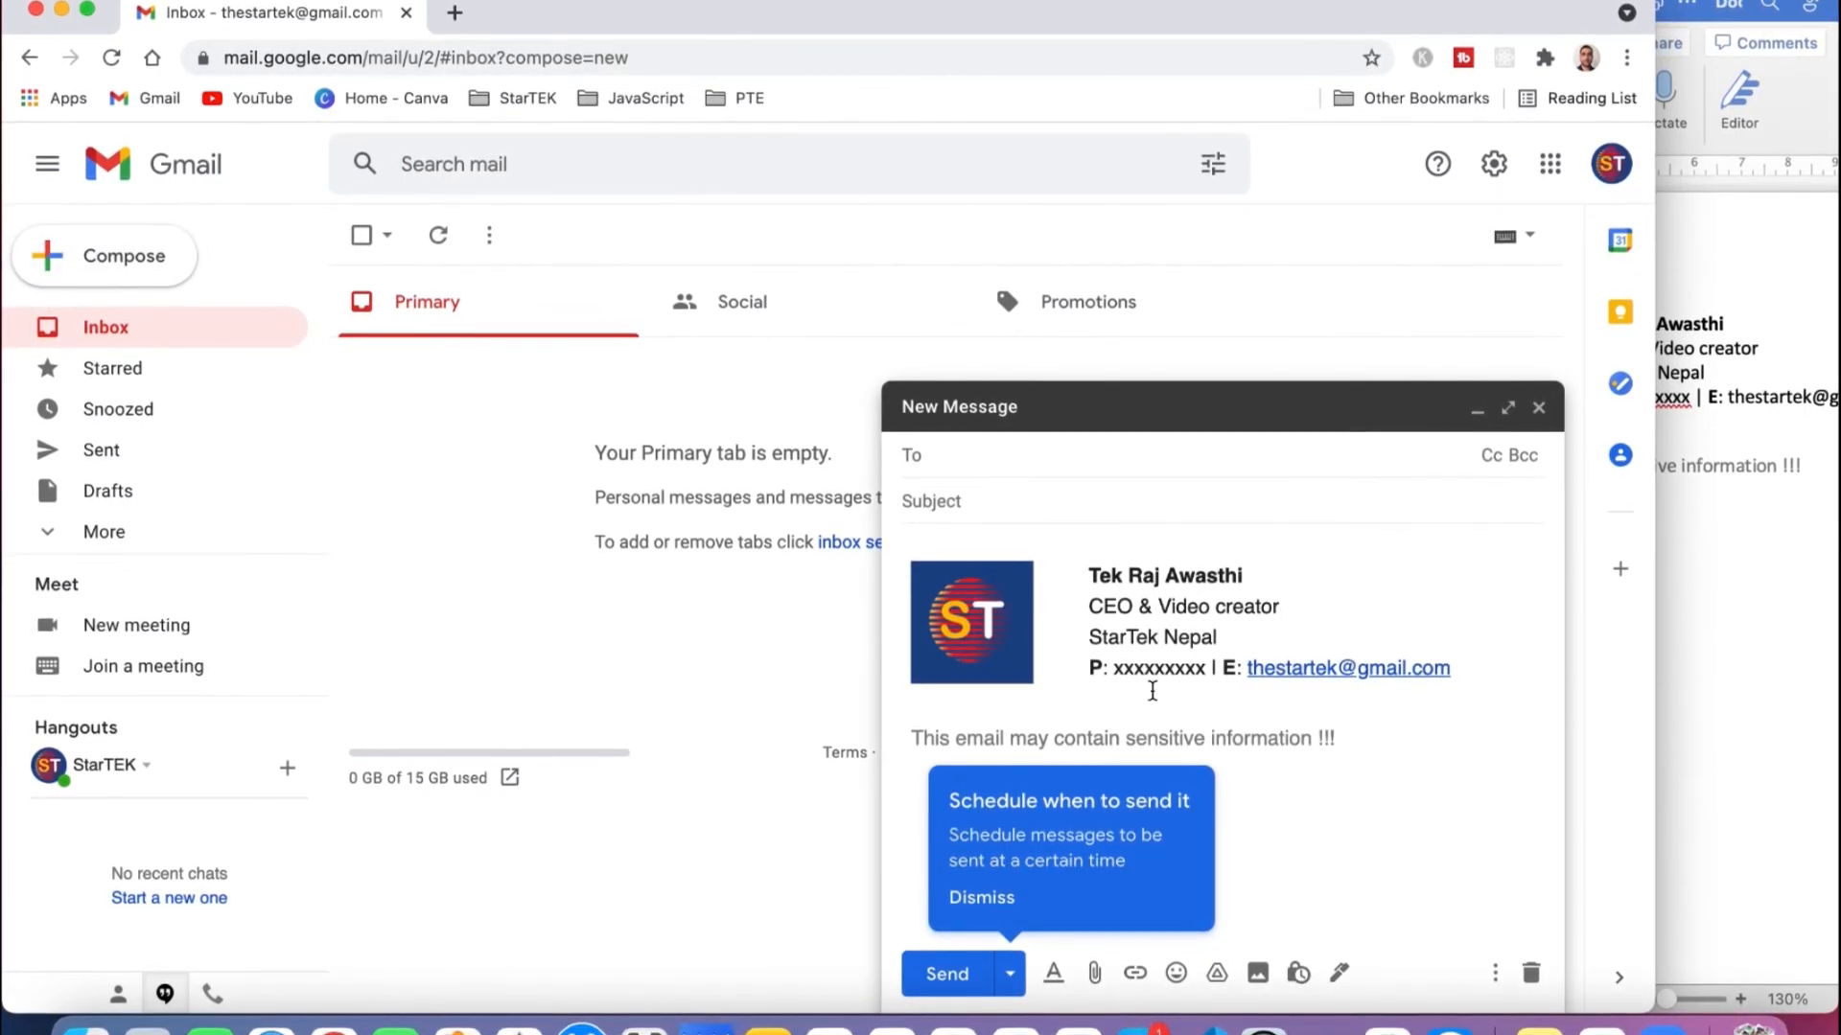
left_click(980, 896)
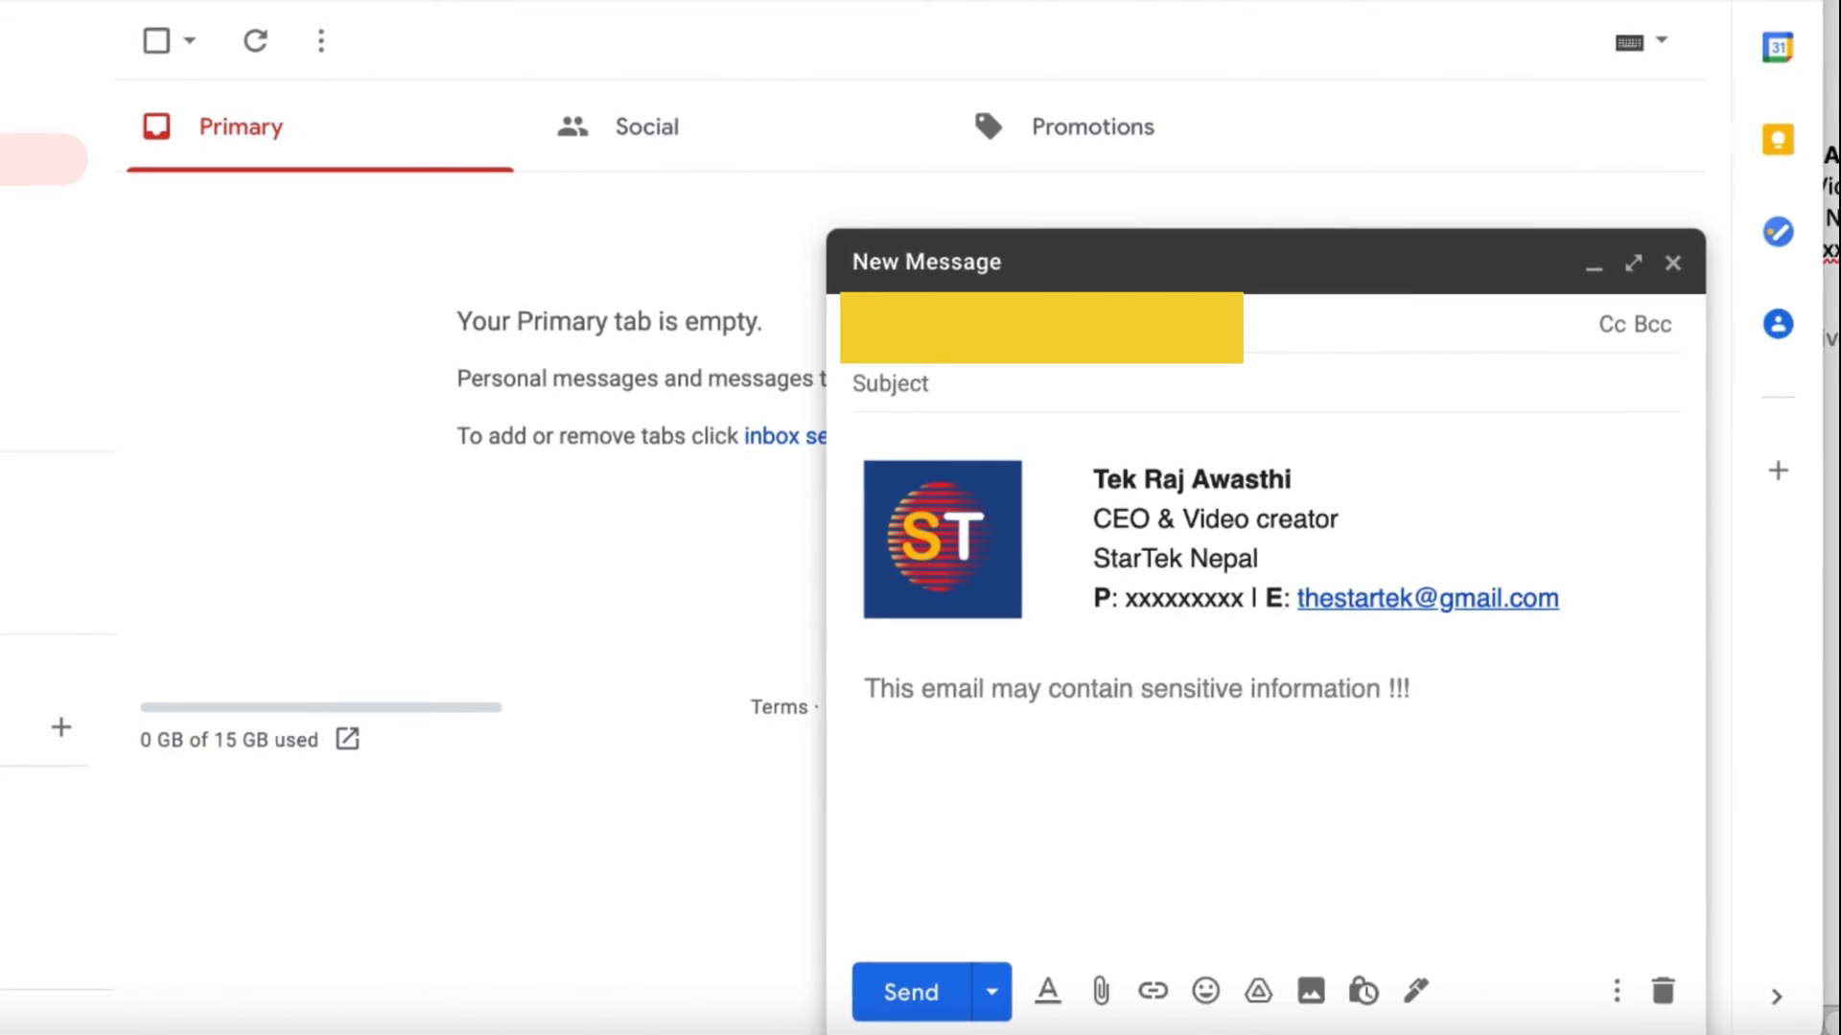
left_click(1031, 384)
type("signature")
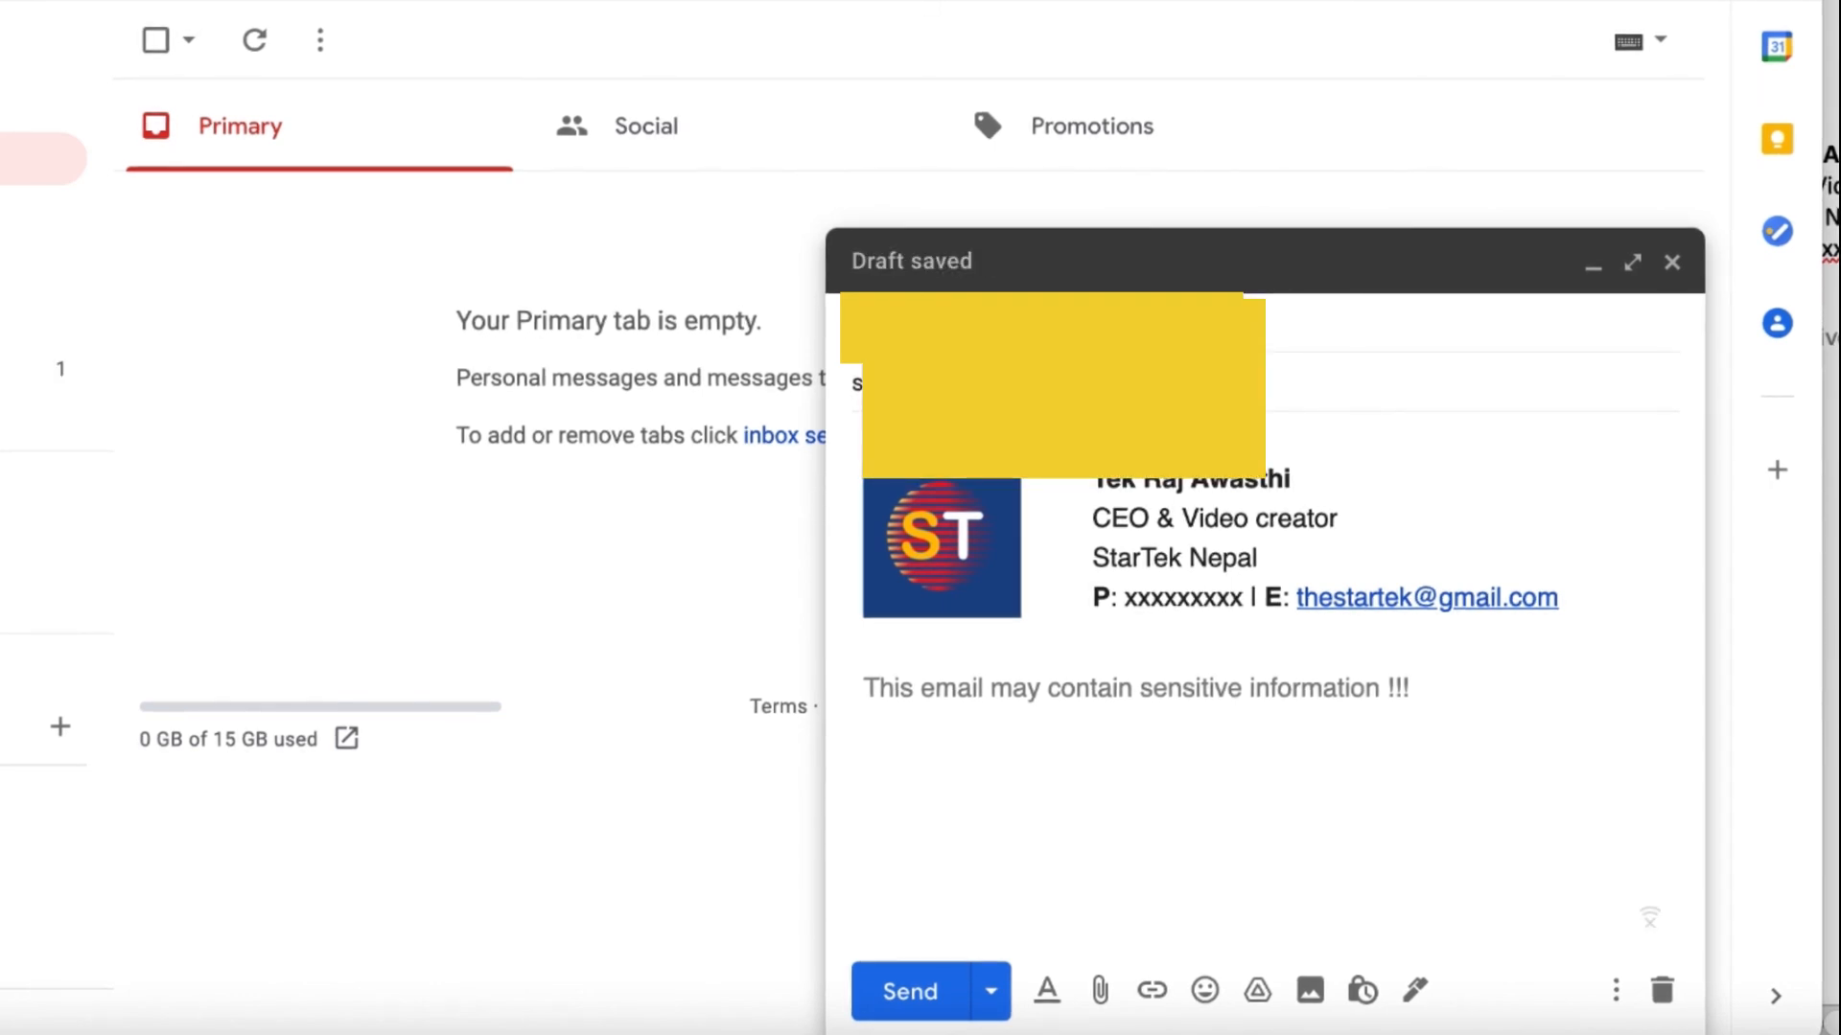
type("i,")
Add 'Test signature.' and 'Regards,' to the body and send the email.
key("Return")
type("Test signature.")
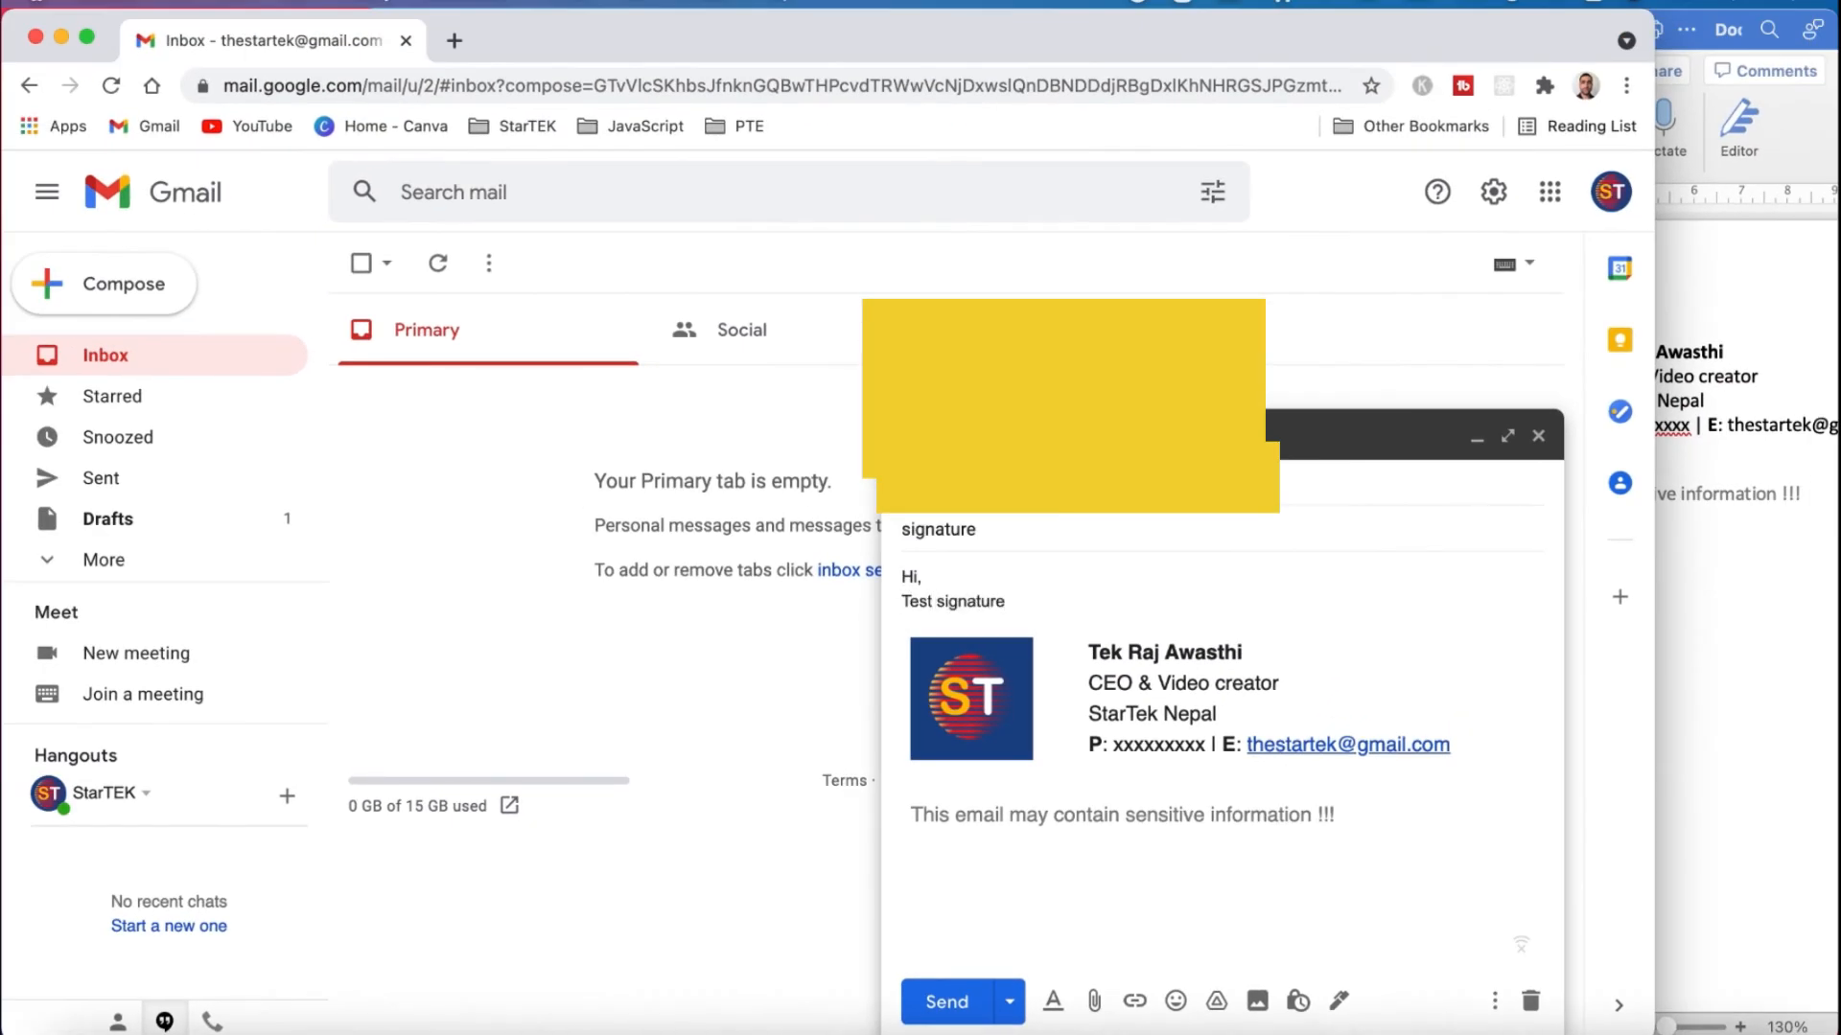
key("Return")
type("Regards,")
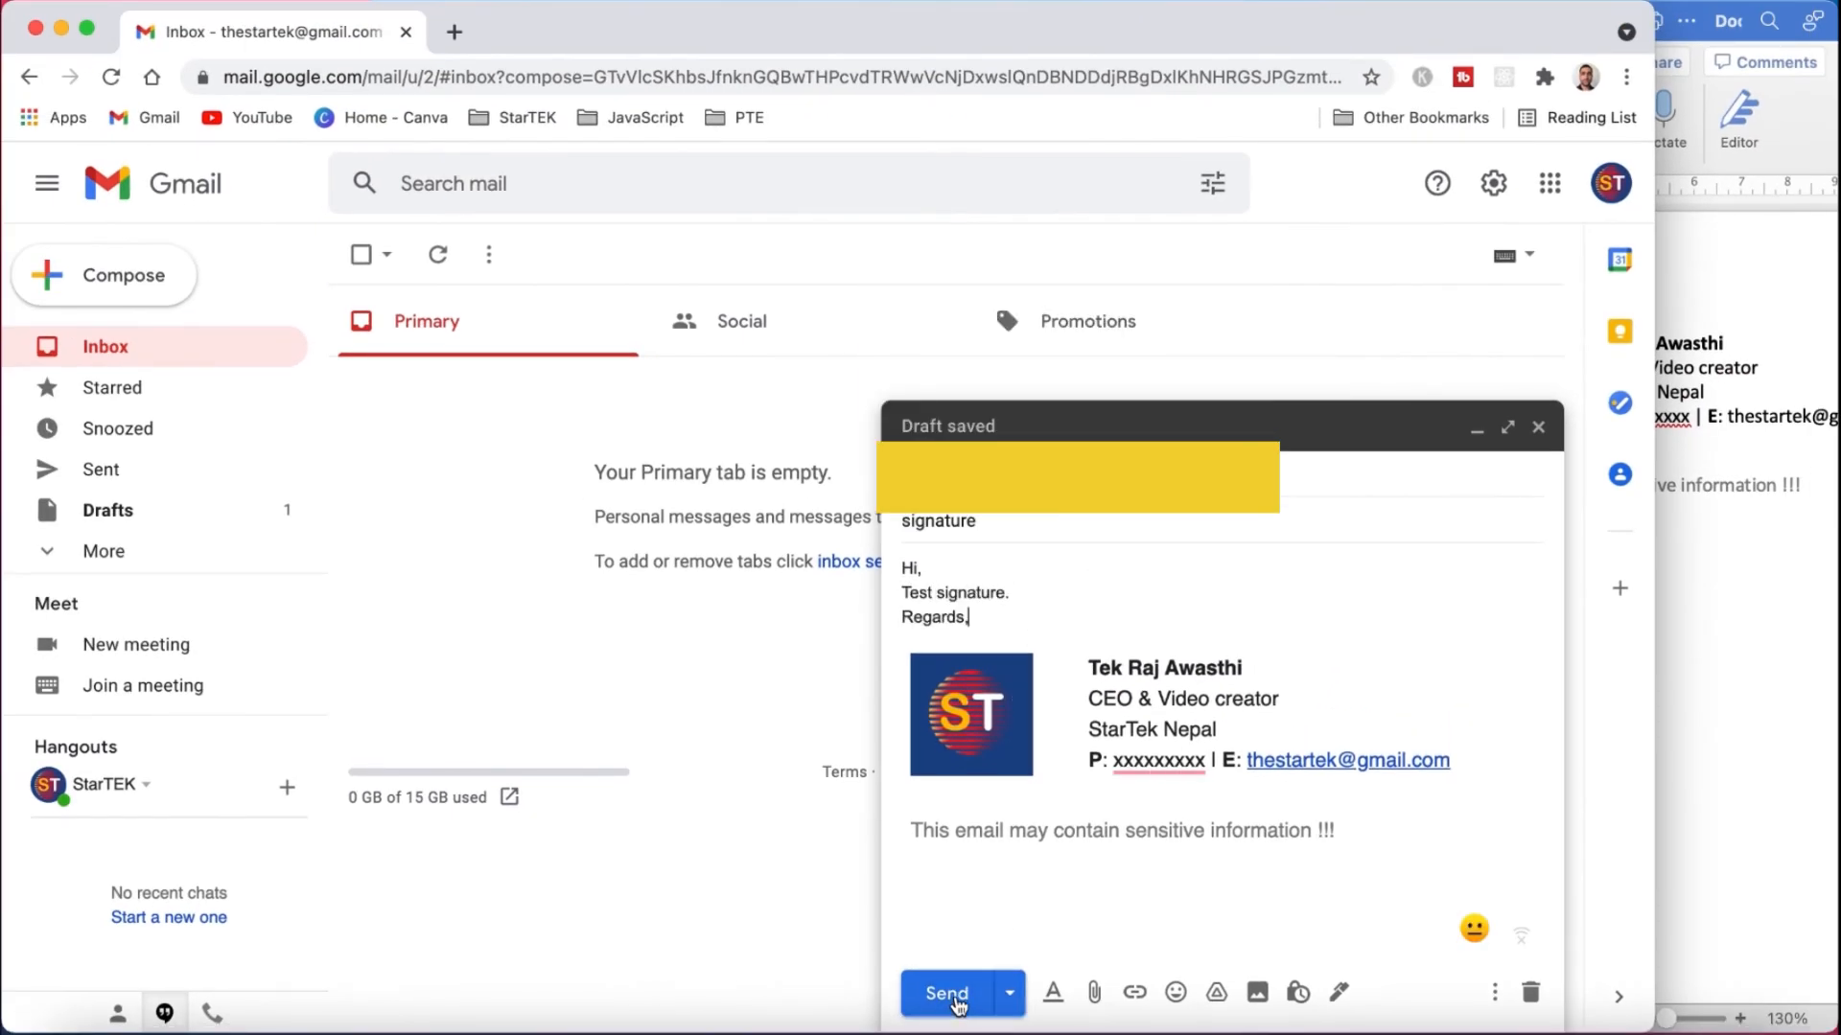
left_click(950, 997)
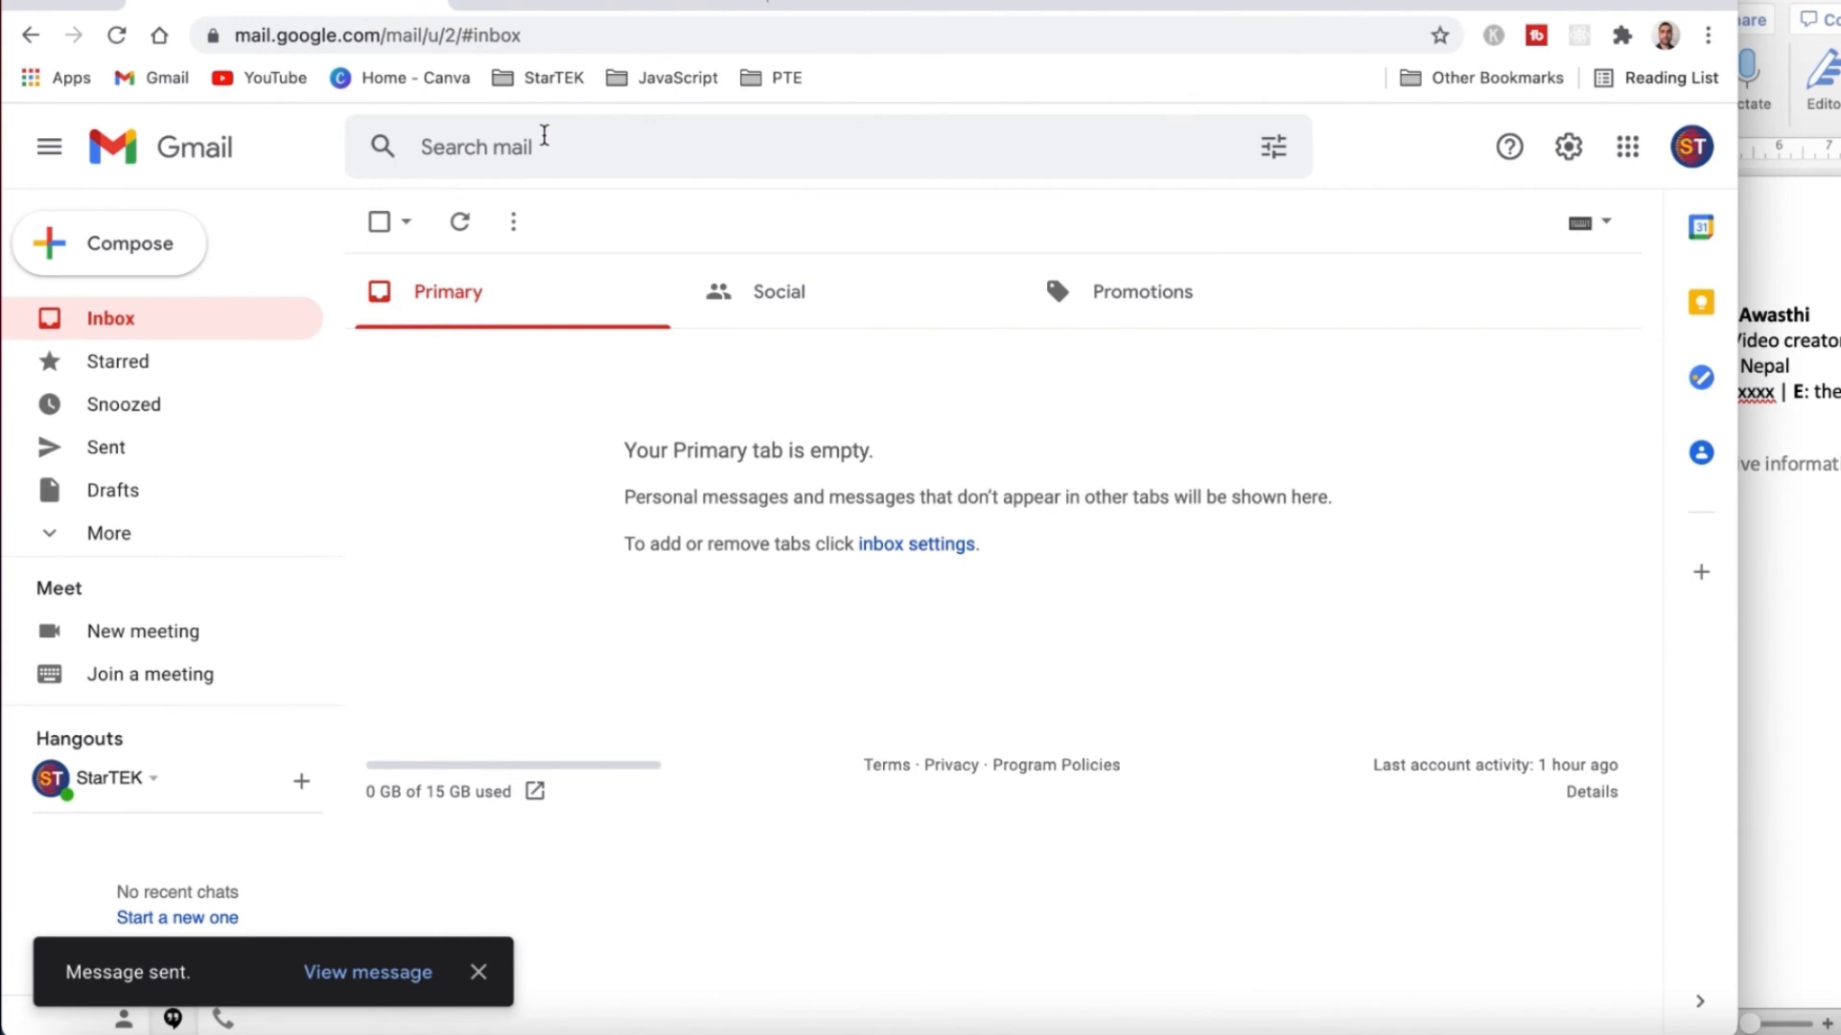
Open the received 'signature' email in the recipient account and inspect its signature.
left_click(601, 2)
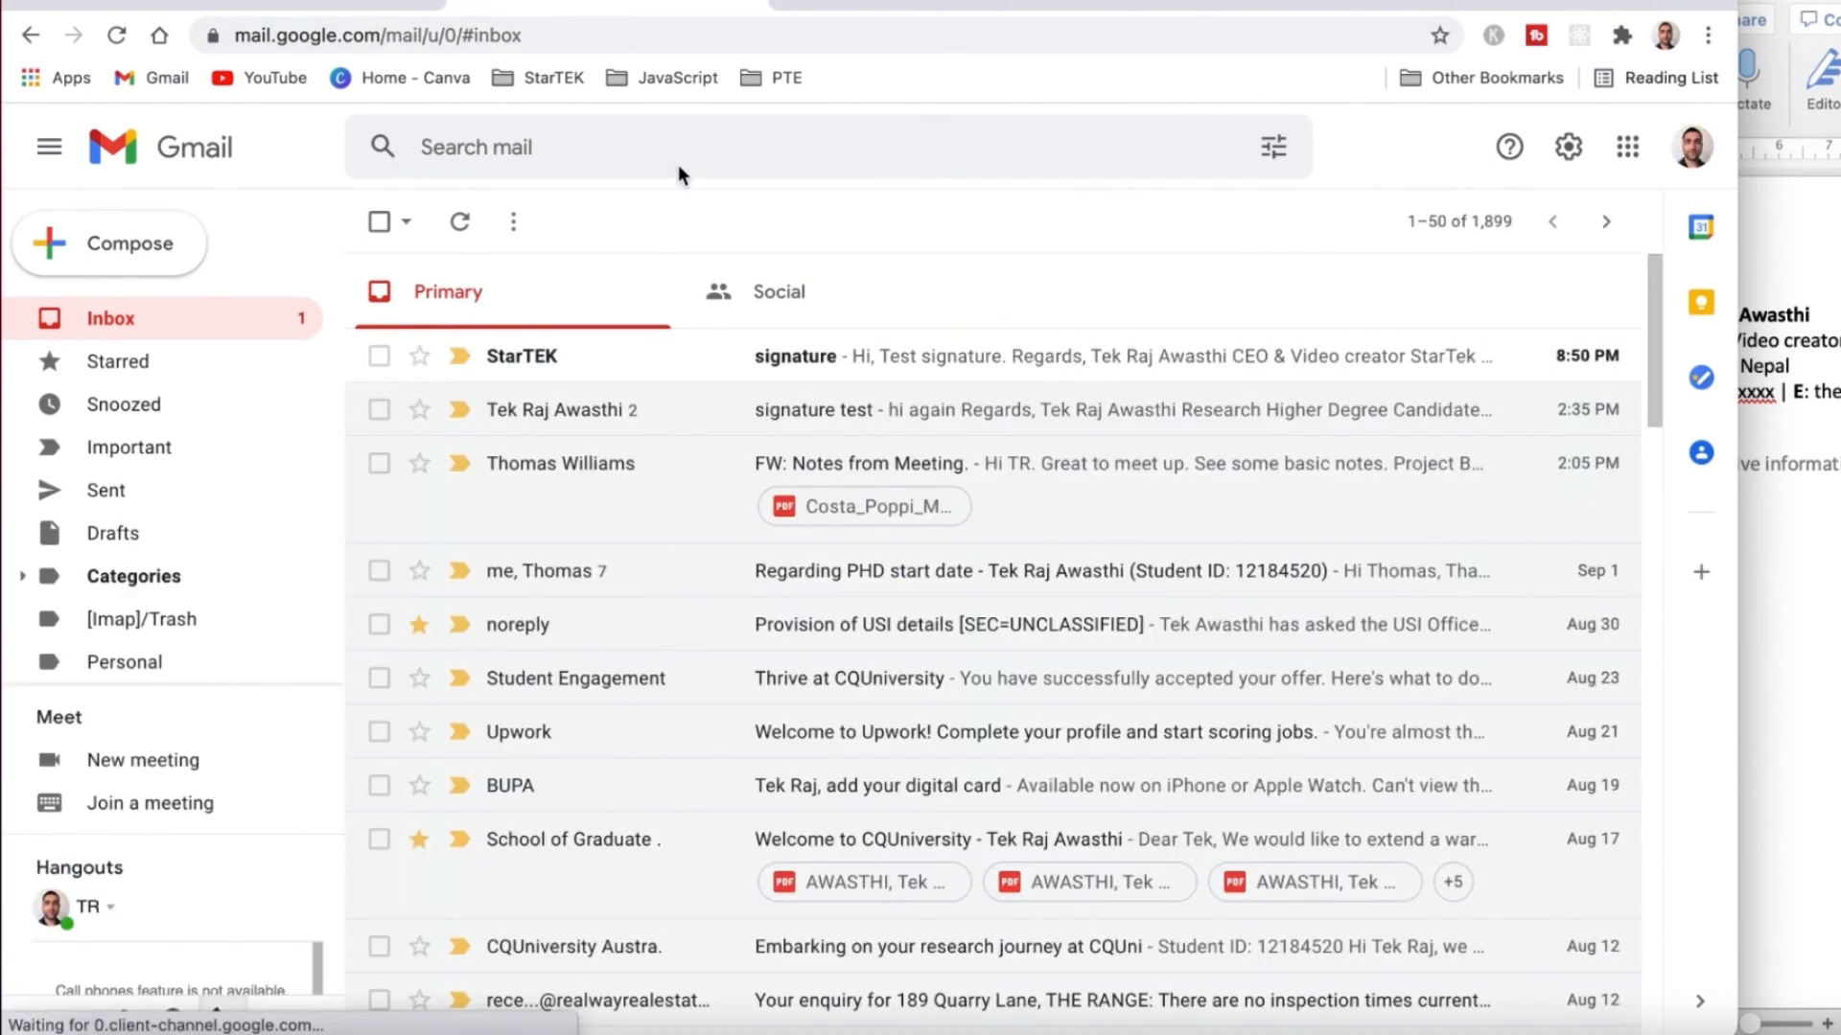
left_click(798, 359)
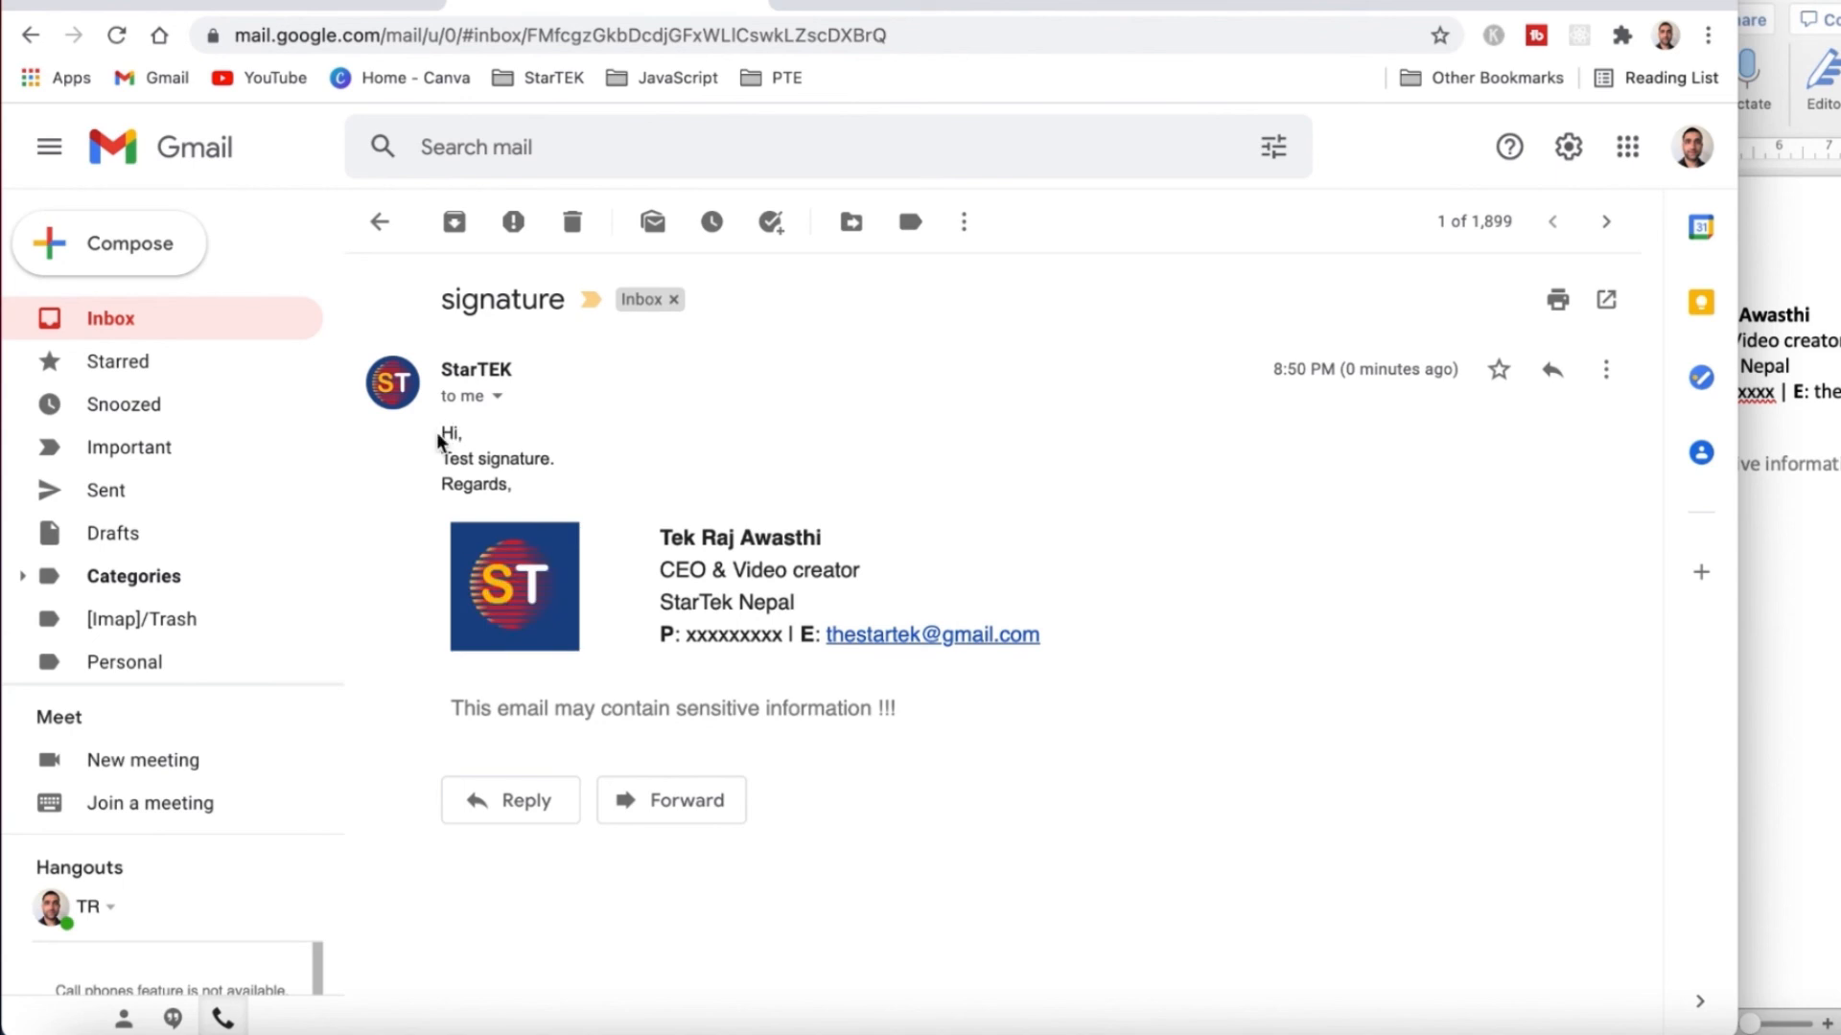
left_click_drag(443, 434, 523, 493)
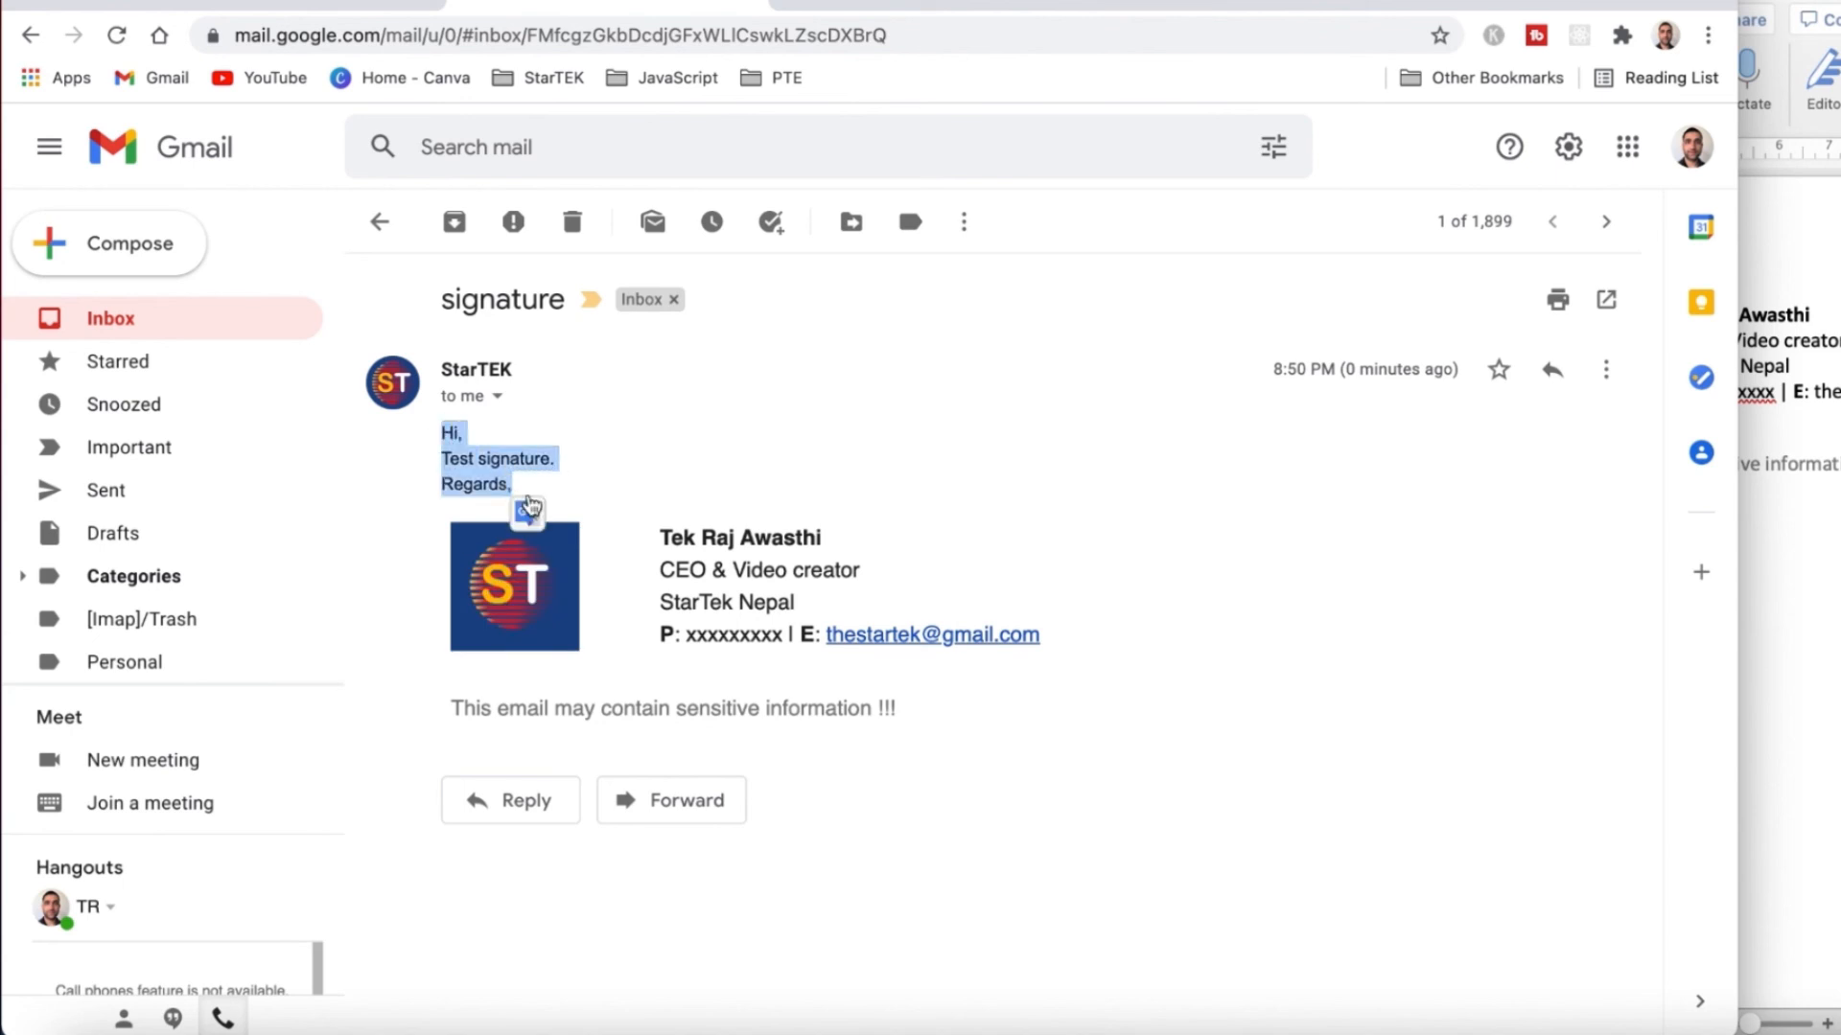
left_click(913, 599)
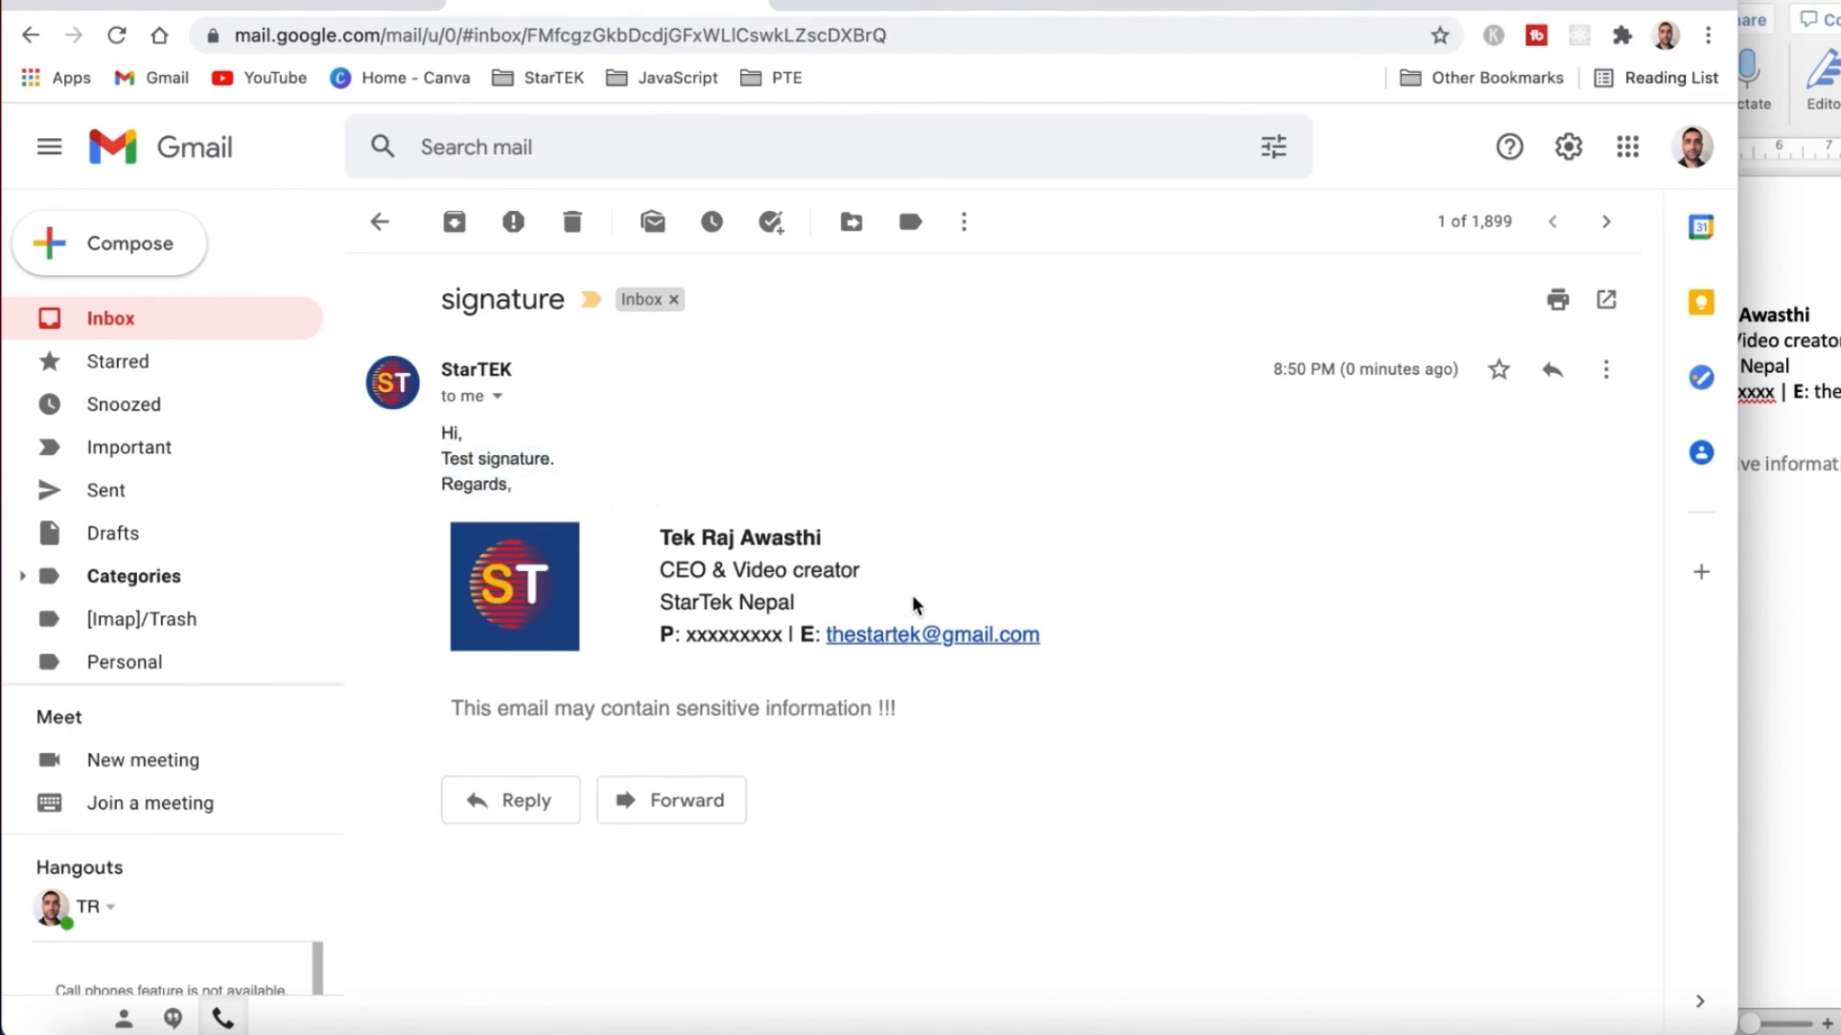